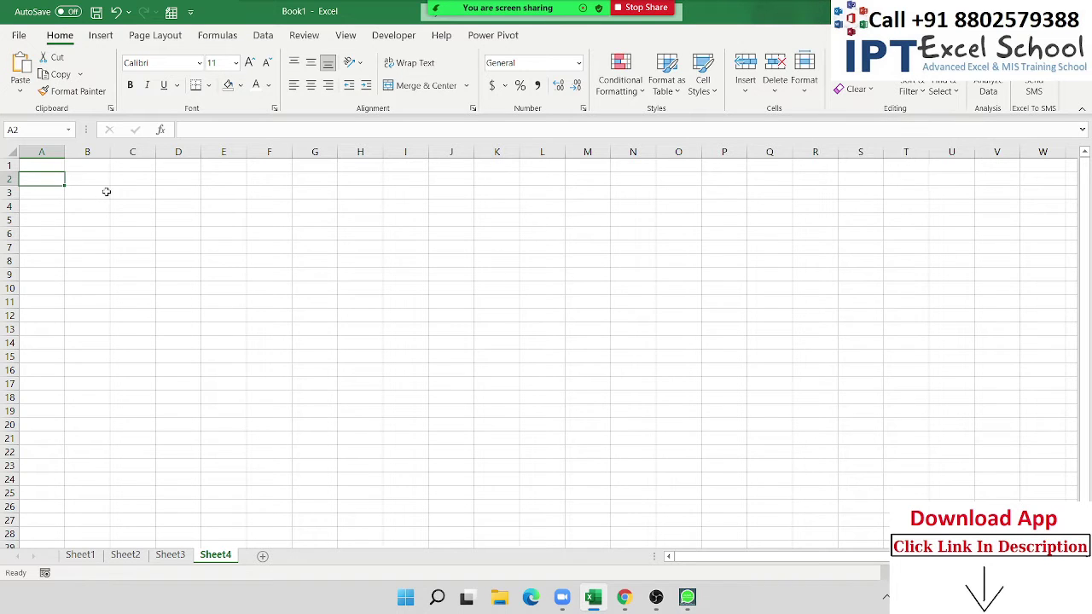
# Type 20, 30, 52, 63, 25 and 52 into A2 through A7, one value per row
pyautogui.write('20')
pyautogui.press('Return')
pyautogui.write('30')
pyautogui.press('Return')
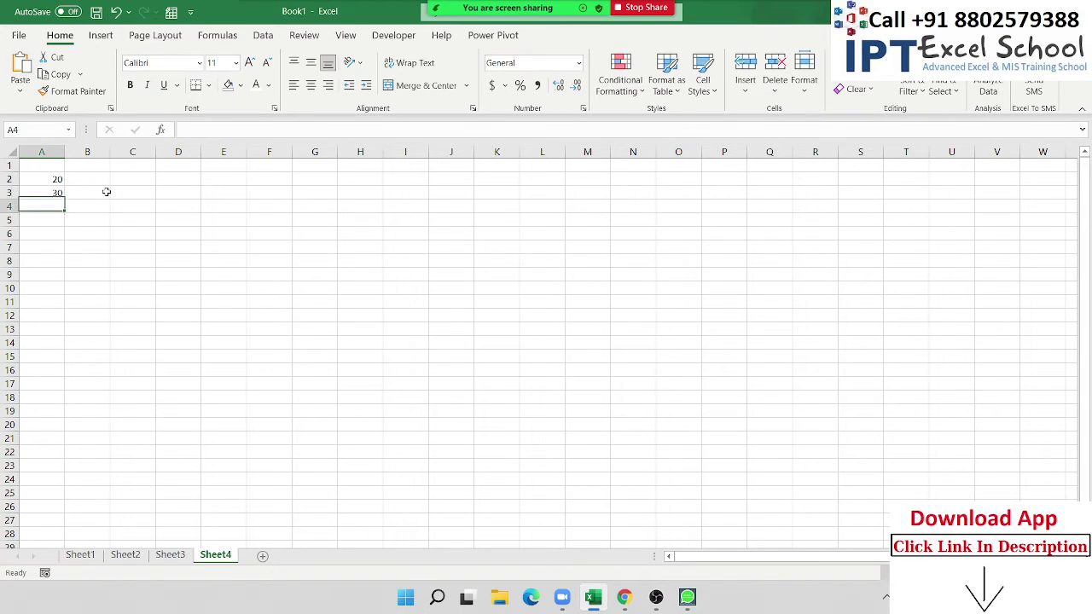
pyautogui.write('52')
pyautogui.press('Return')
pyautogui.write('63')
pyautogui.press('Return')
pyautogui.write('25')
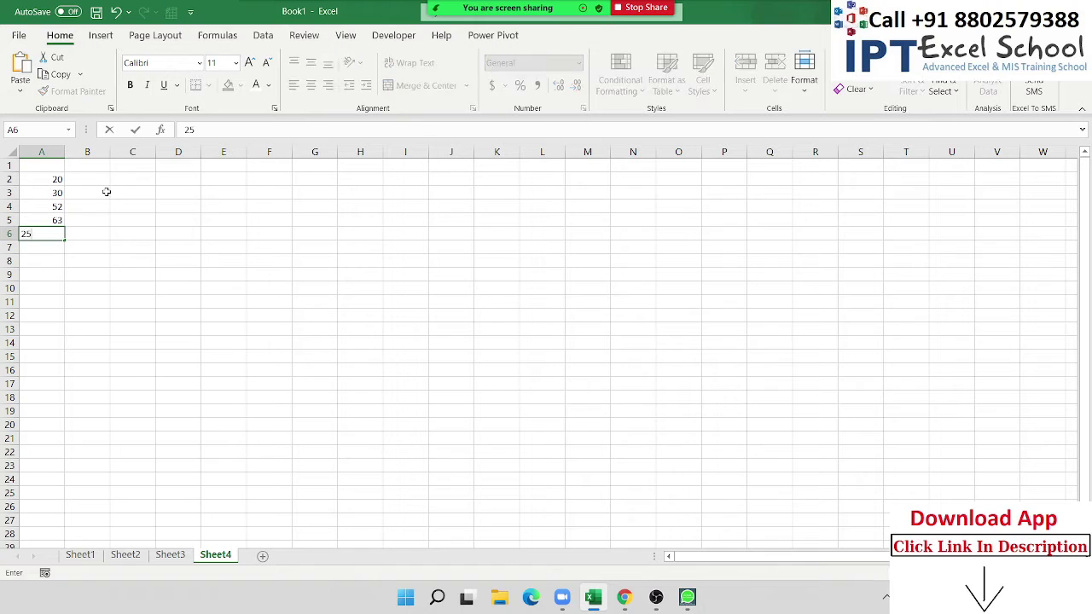
pyautogui.press('Return')
pyautogui.write('52')
pyautogui.press('Return')
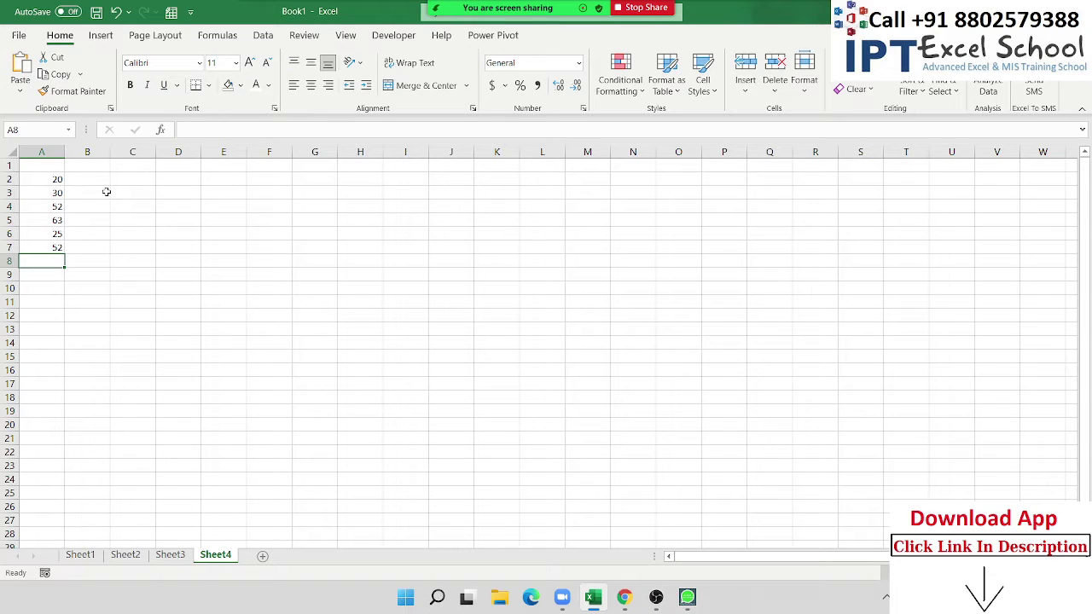
# Drop a half-typed SUM and AutoSum A2:A7 into A8 with Alt+=, giving 242
pyautogui.write('=s')
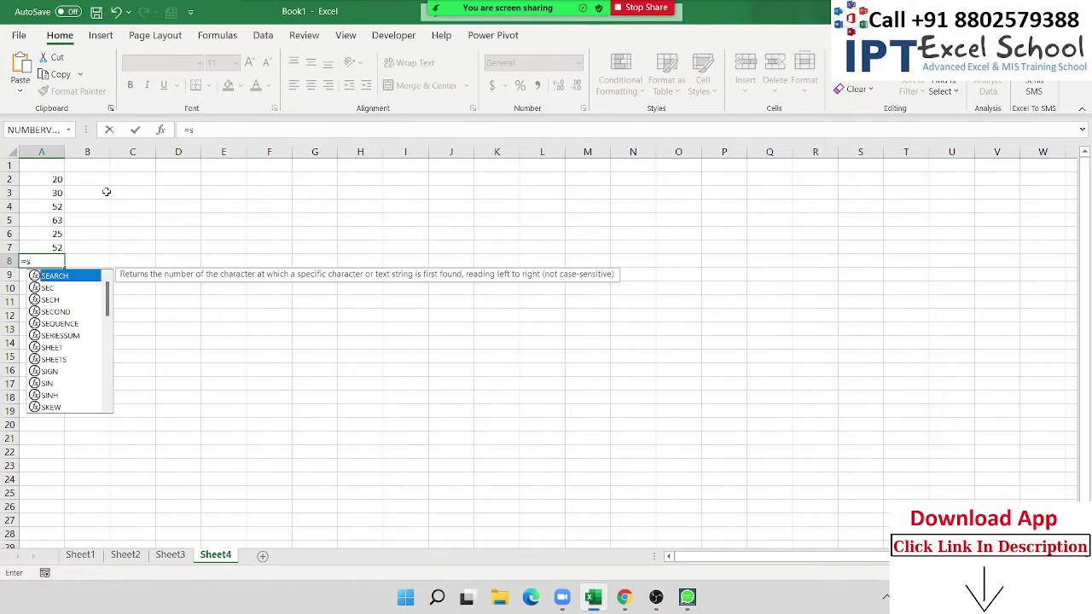
pyautogui.write('um')
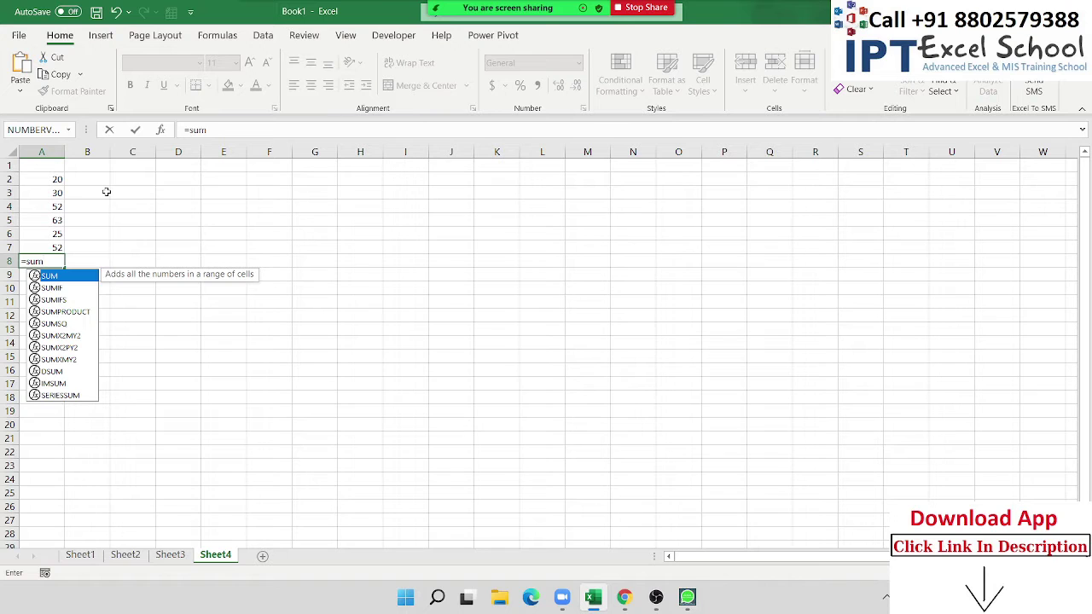
pyautogui.press('Escape')
pyautogui.press('Escape')
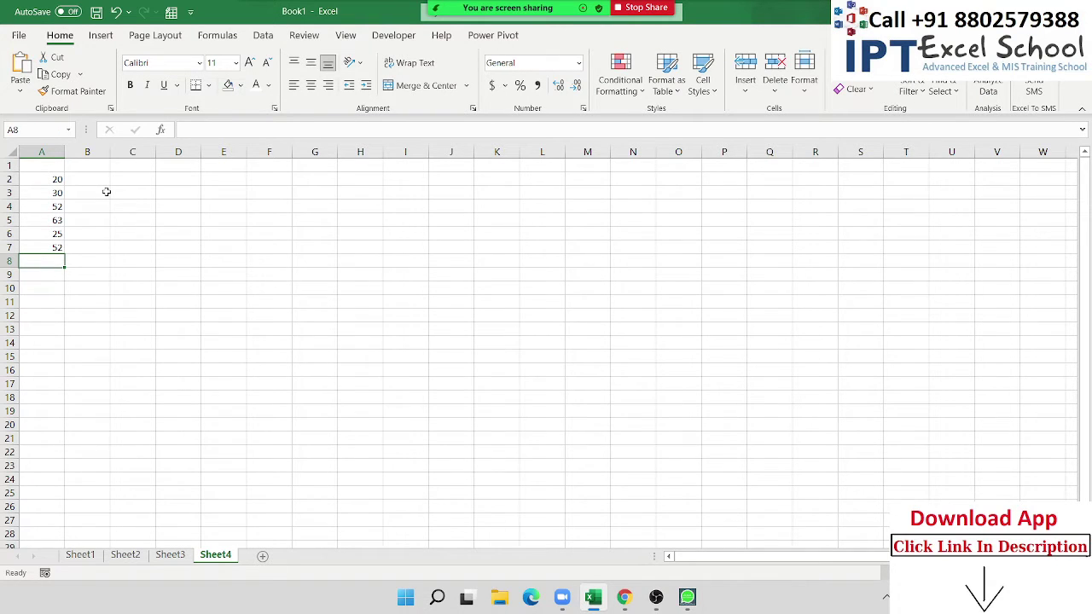
pyautogui.press('alt')
pyautogui.hotkey('alt', '=')
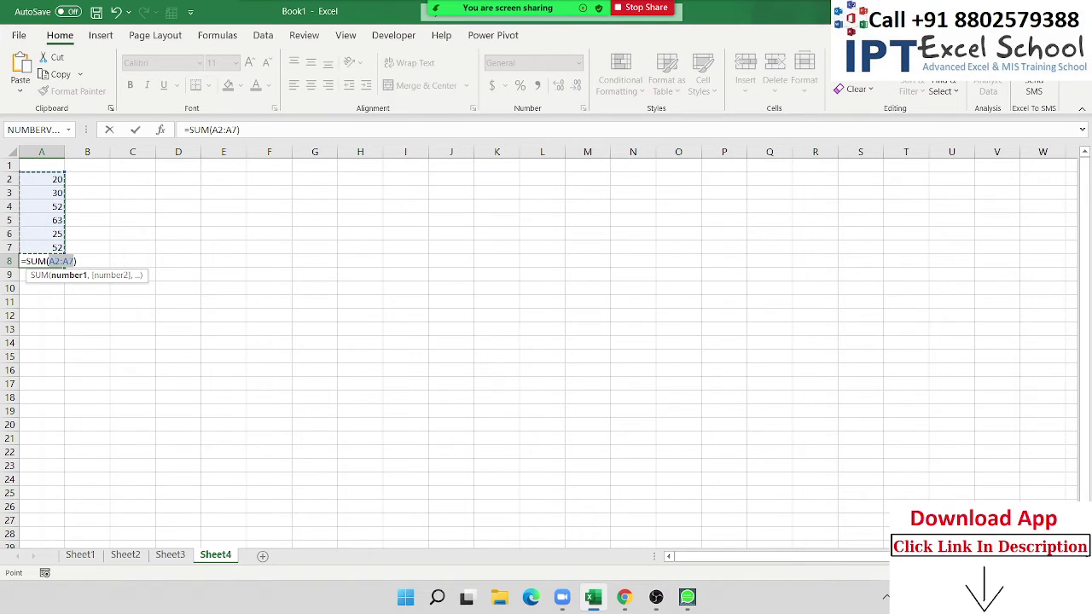
pyautogui.press('Return')
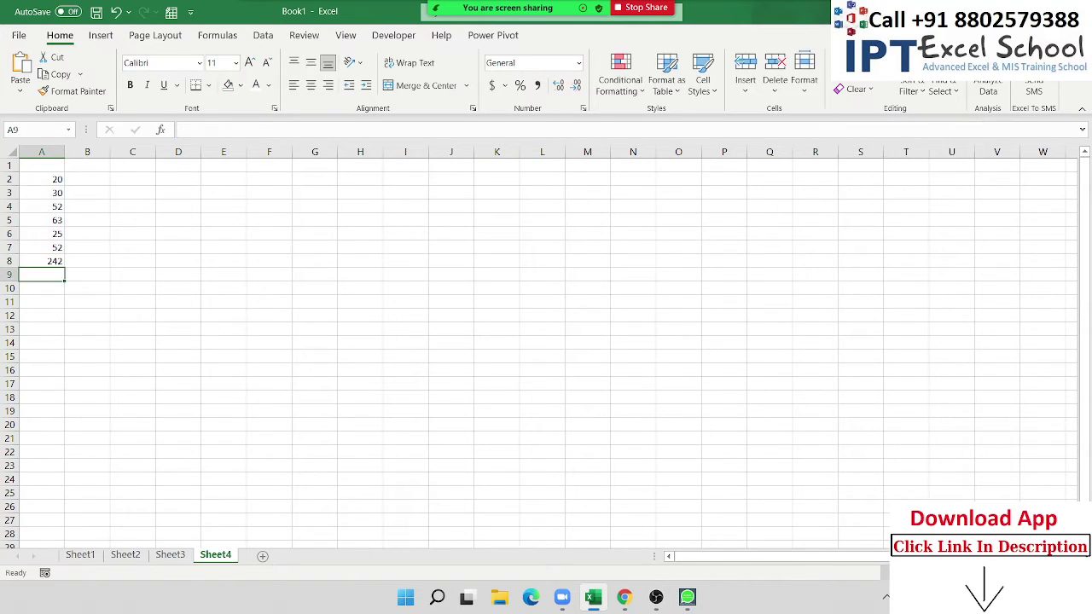
# Review the AutoSum function list, then select the total and the numbers in column A
pyautogui.click(57, 262)
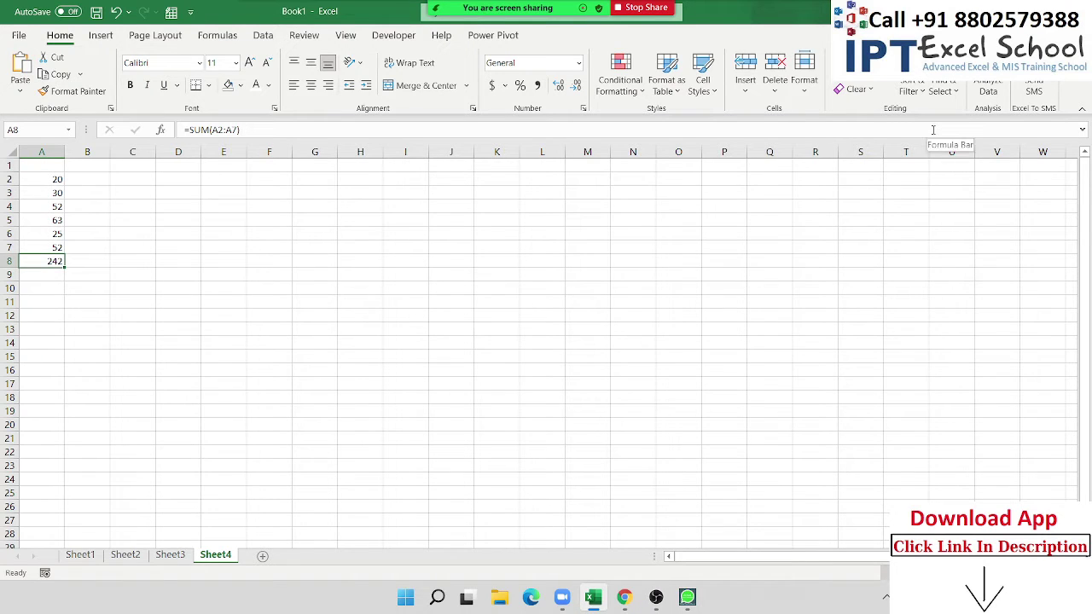
pyautogui.click(888, 62)
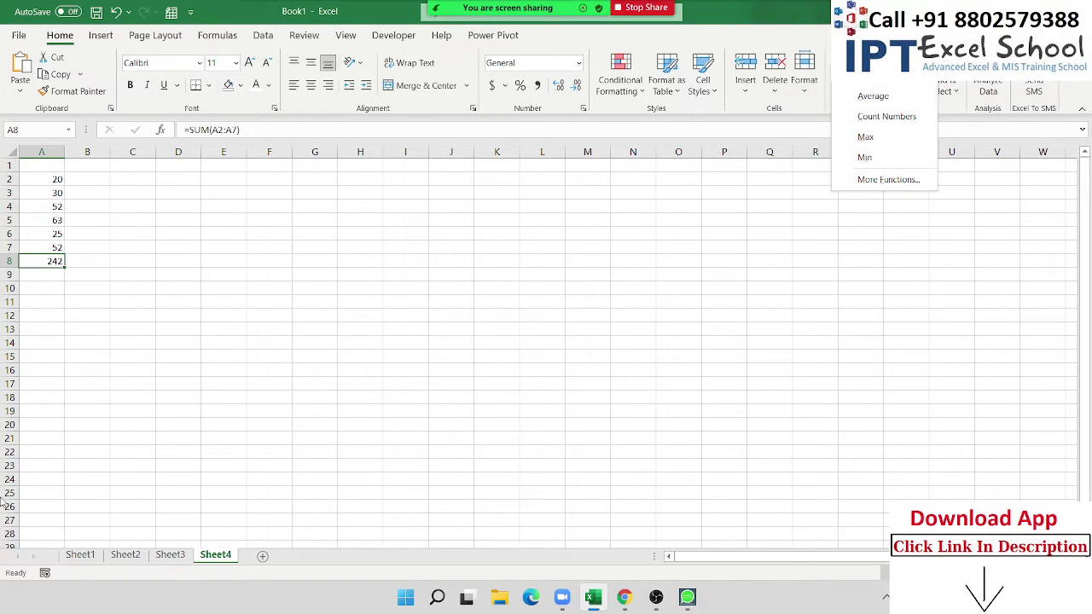
pyautogui.click(72, 211)
pyautogui.click(74, 198)
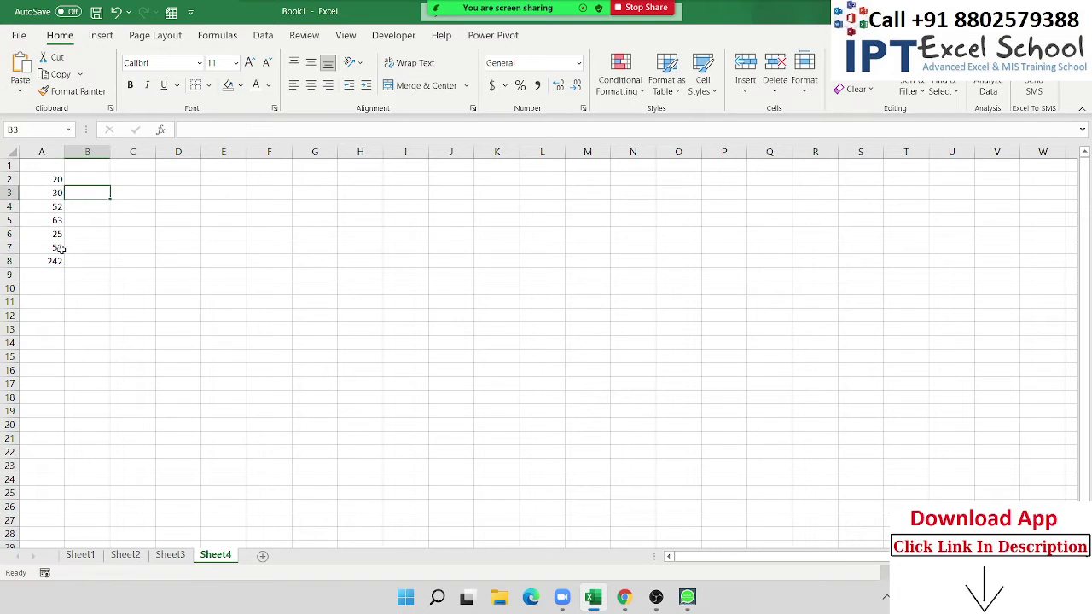
pyautogui.click(54, 261)
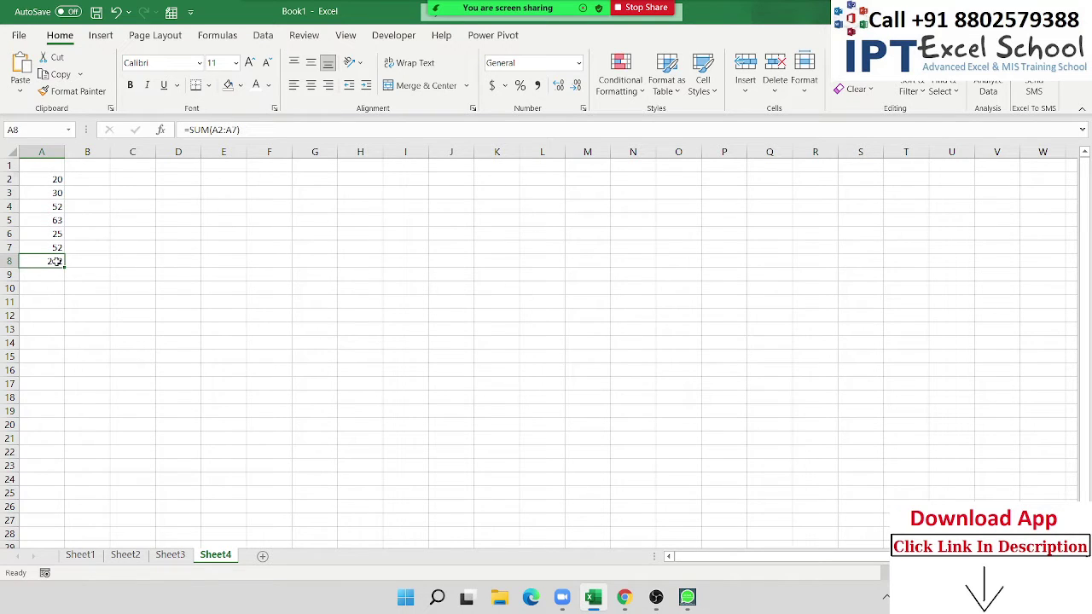
pyautogui.hotkey('ctrl', 'shift', 'Up')
# Delete the column A numbers and total, then select the block starting at C3
pyautogui.press('Delete')
pyautogui.hotkey('ctrl', 'Home')
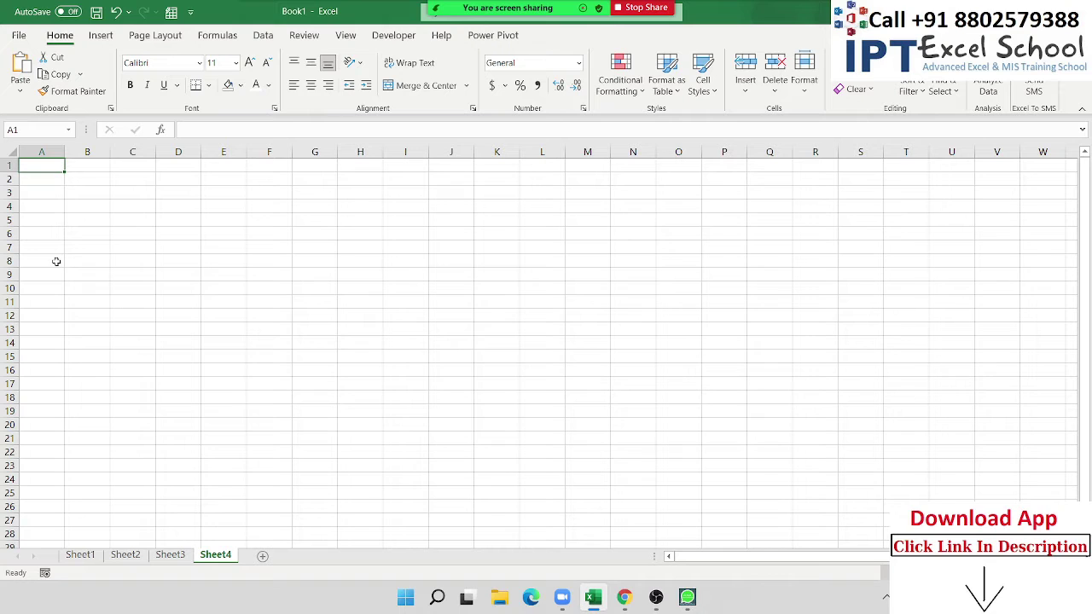
pyautogui.press('Down')
pyautogui.press('Right')
pyautogui.press('Right')
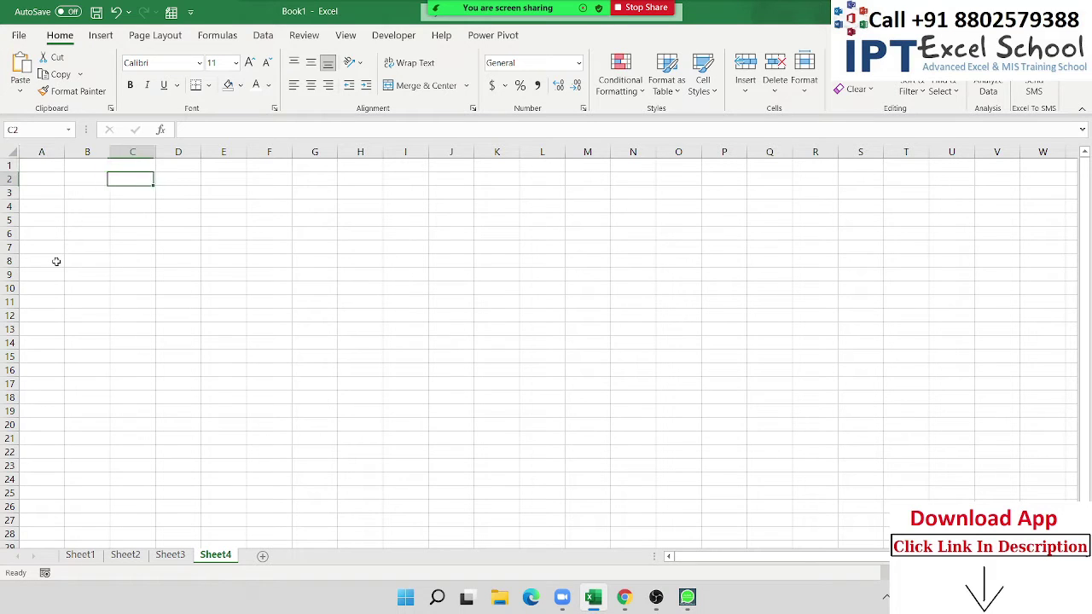
pyautogui.press('Down')
pyautogui.hotkey('shift', 'Right')
pyautogui.hotkey('shift', 'Right')
pyautogui.hotkey('shift', 'Right')
pyautogui.hotkey('shift', 'Right')
pyautogui.hotkey('shift', 'Right')
pyautogui.hotkey('shift', 'Right')
pyautogui.hotkey('shift', 'Right')
pyautogui.hotkey('shift', 'Right')
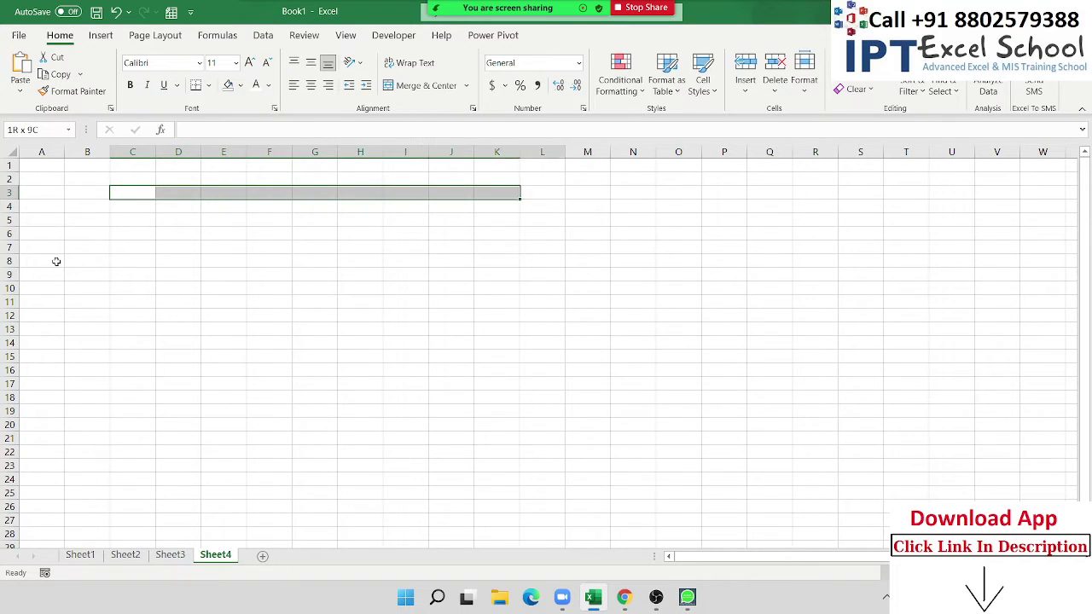
pyautogui.hotkey('shift', 'Right')
pyautogui.hotkey('shift', 'Right')
pyautogui.hotkey('shift', 'Right')
pyautogui.hotkey('shift', 'Down')
pyautogui.hotkey('shift', 'Down')
pyautogui.hotkey('shift', 'Down')
pyautogui.hotkey('shift', 'Down')
pyautogui.hotkey('shift', 'Down')
pyautogui.hotkey('shift', 'Down')
pyautogui.hotkey('shift', 'Down')
pyautogui.hotkey('shift', 'Down')
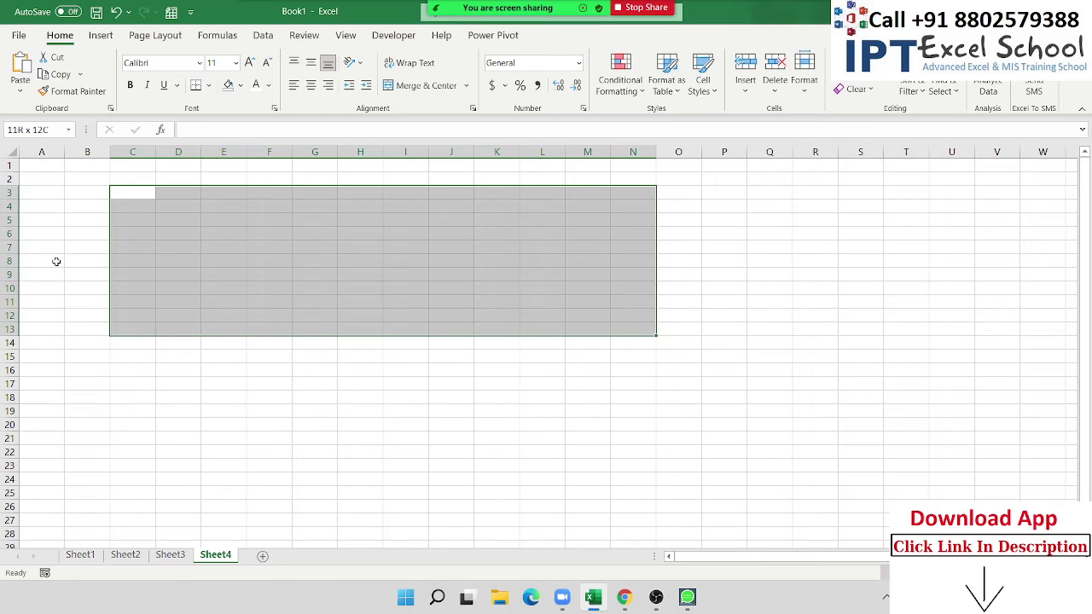
# Enter =RANDBETWEEN(10,90) in C3 and fill it down and right across C3:N13
pyautogui.write('=ra')
pyautogui.press('Down')
pyautogui.press('Down')
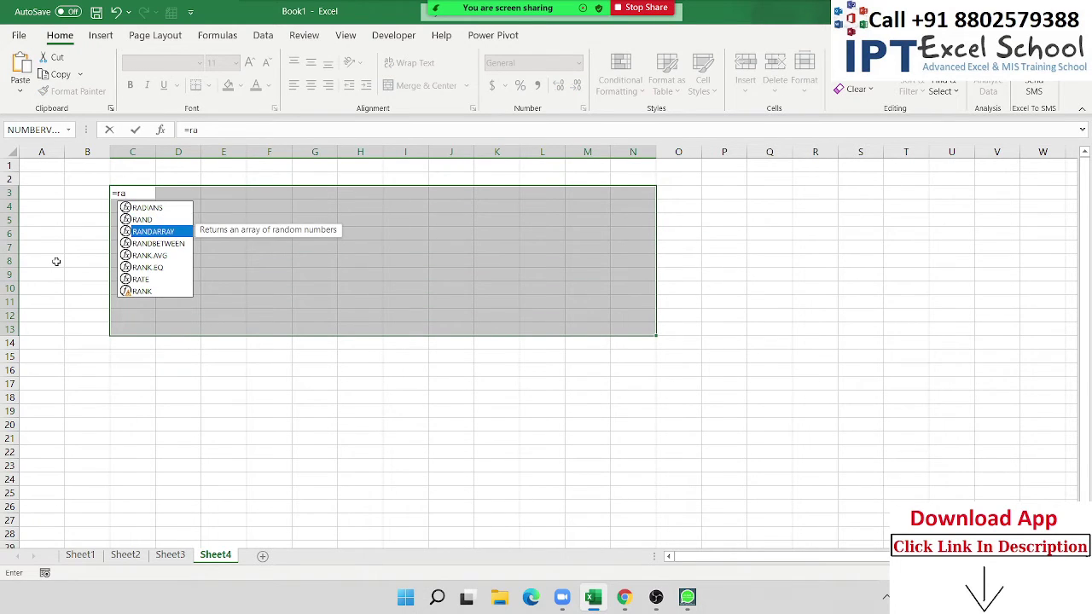
pyautogui.press('Down')
pyautogui.press('Tab')
pyautogui.write('10')
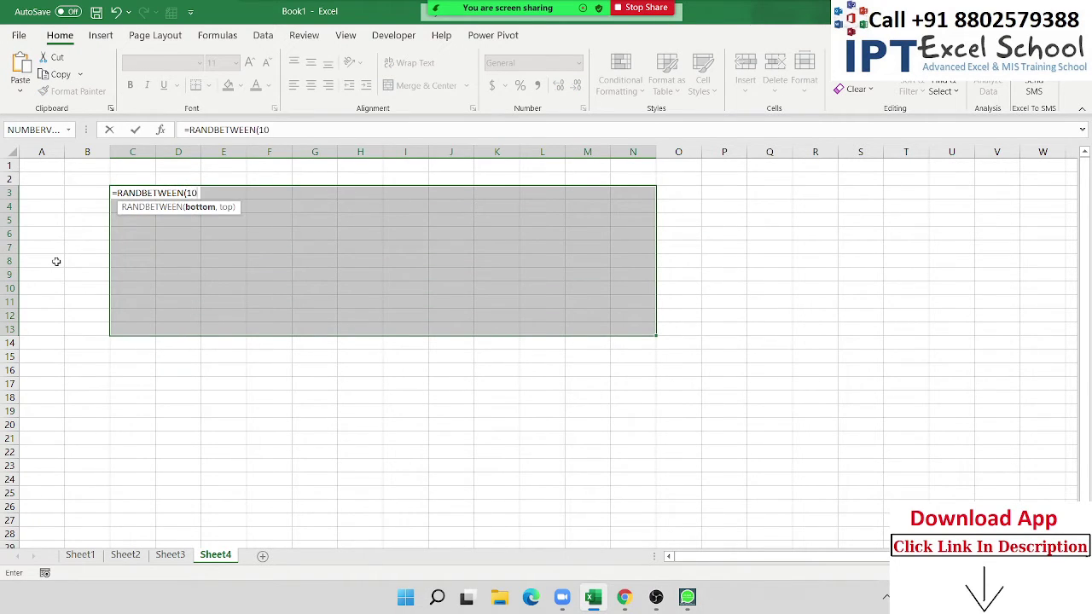
pyautogui.write(',90')
pyautogui.press('Return')
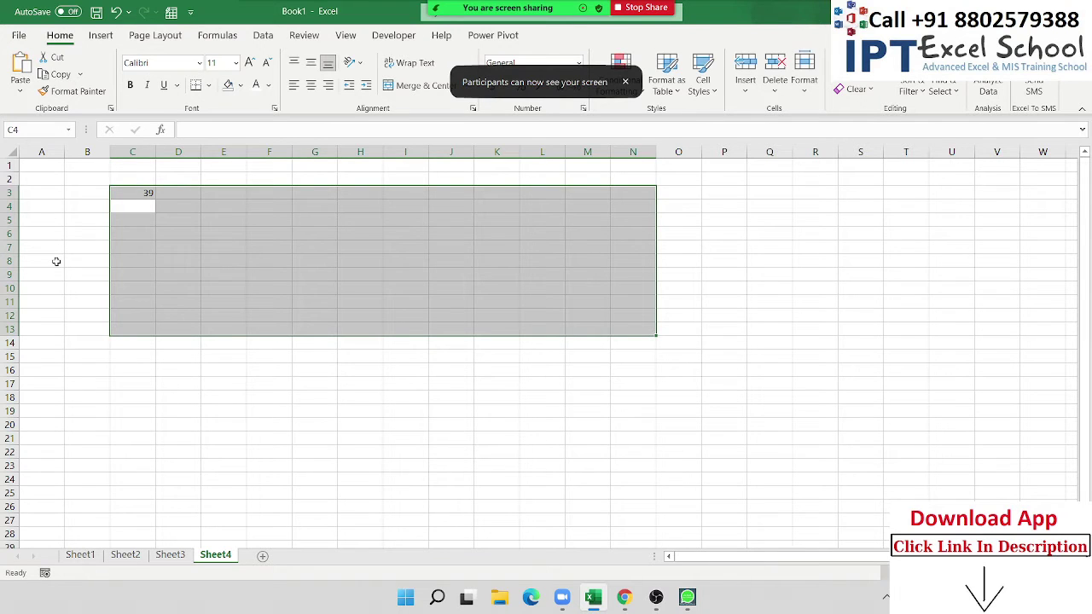
pyautogui.moveTo(460, 10)
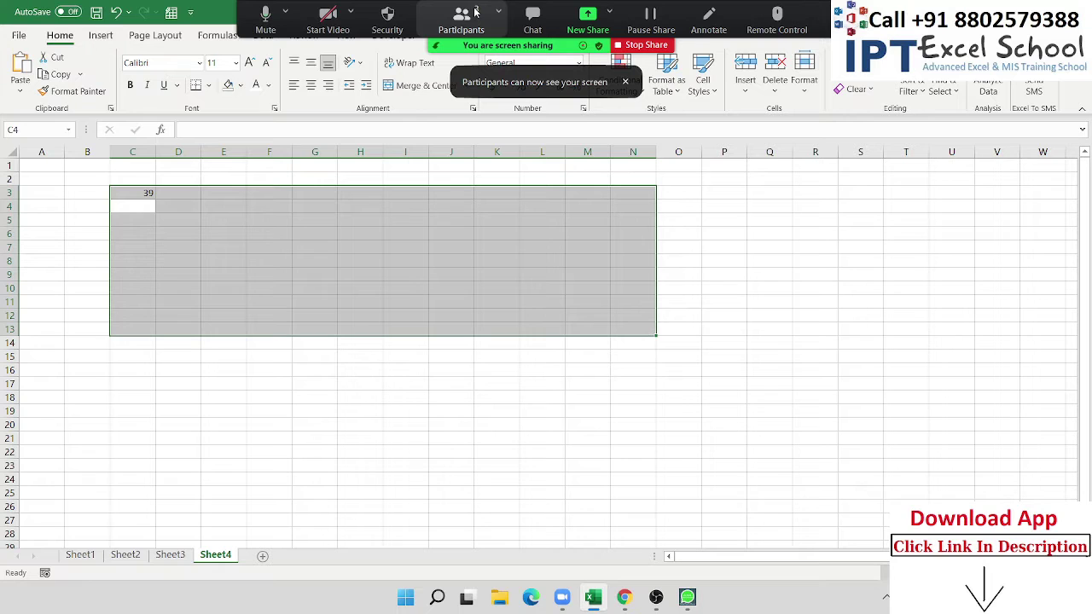
pyautogui.hotkey('ctrl', 'd')
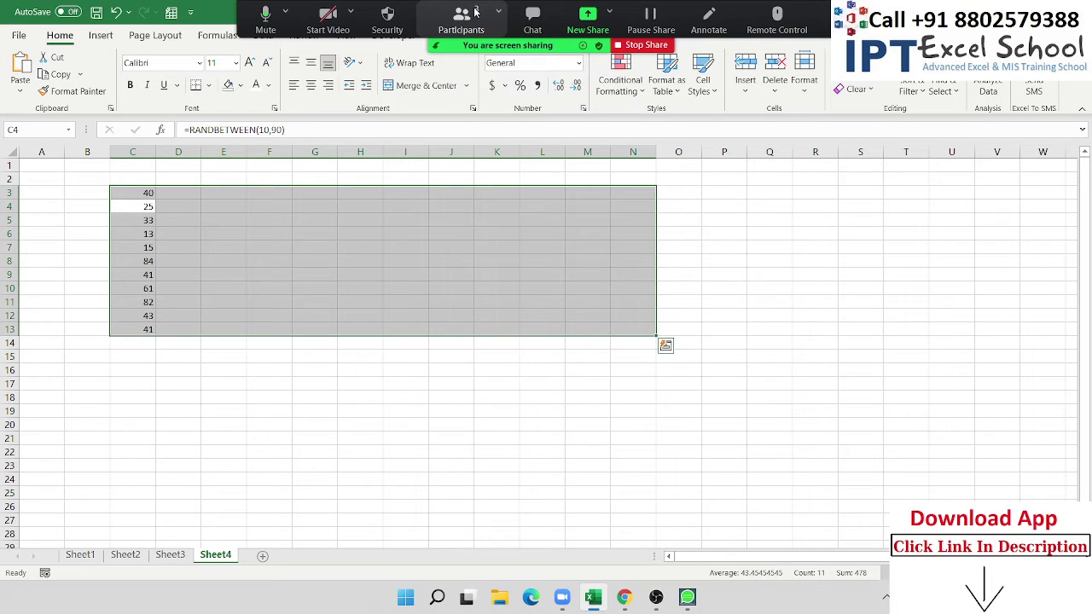
pyautogui.hotkey('ctrl', 'r')
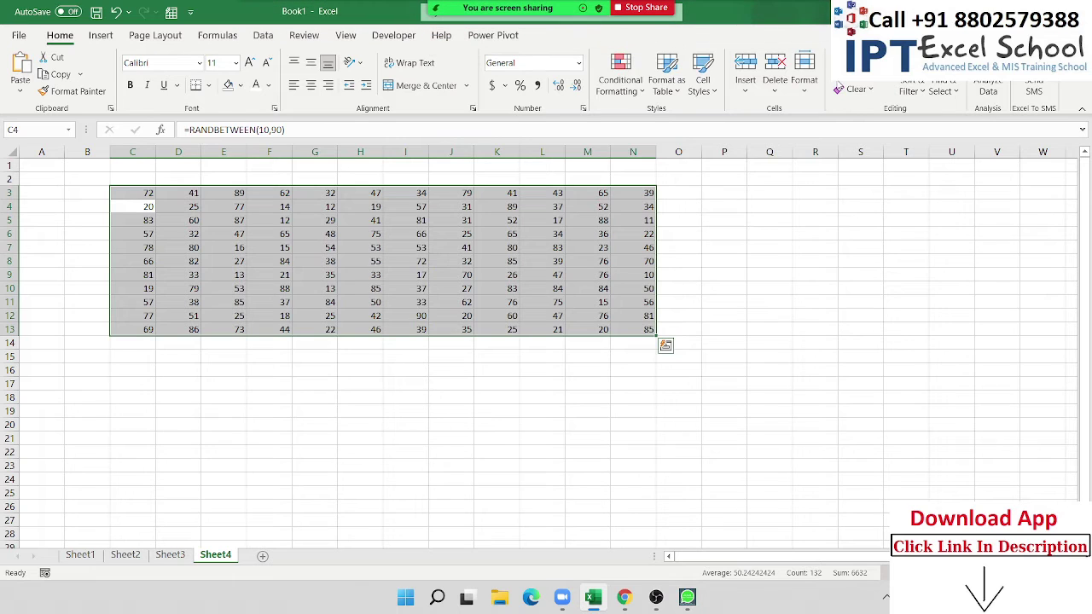
# Look at the Fill options, close a meeting participants window, and select the random-number block
pyautogui.click(849, 71)
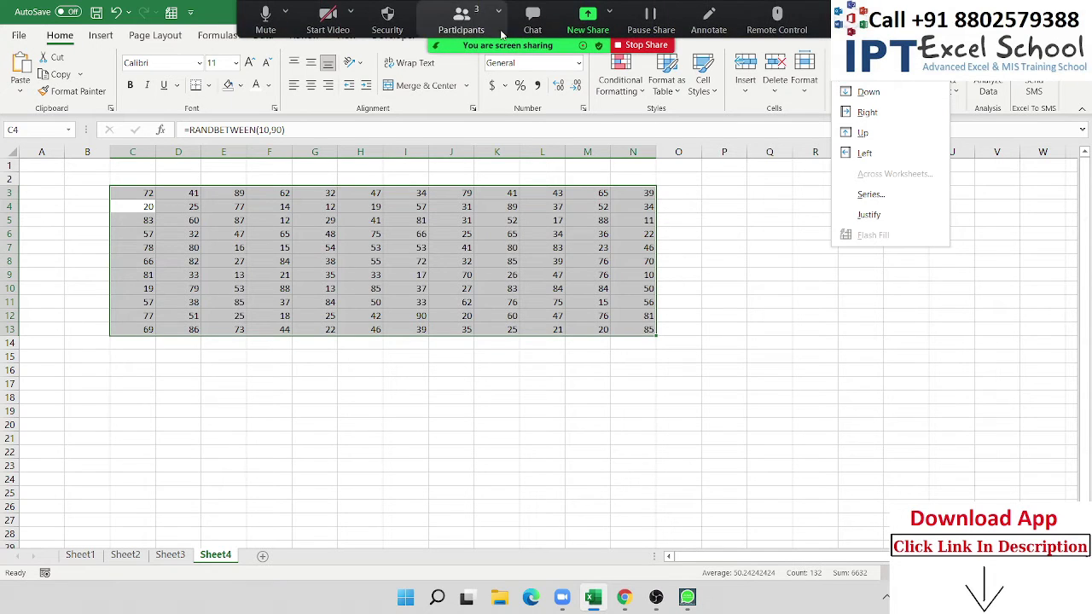
pyautogui.click(460, 17)
pyautogui.moveTo(606, 254)
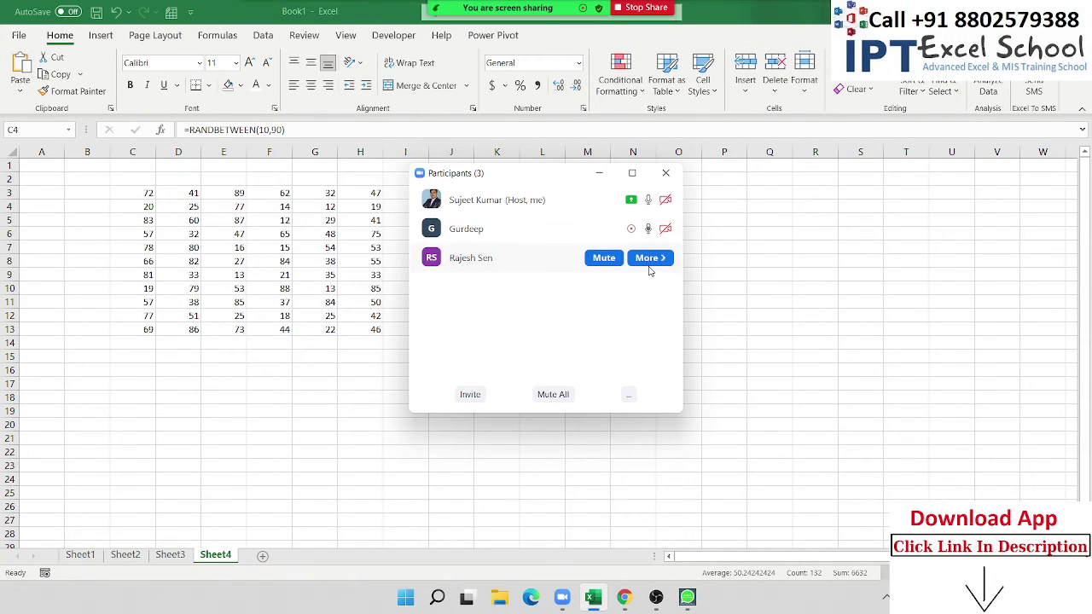
pyautogui.click(651, 264)
pyautogui.click(708, 362)
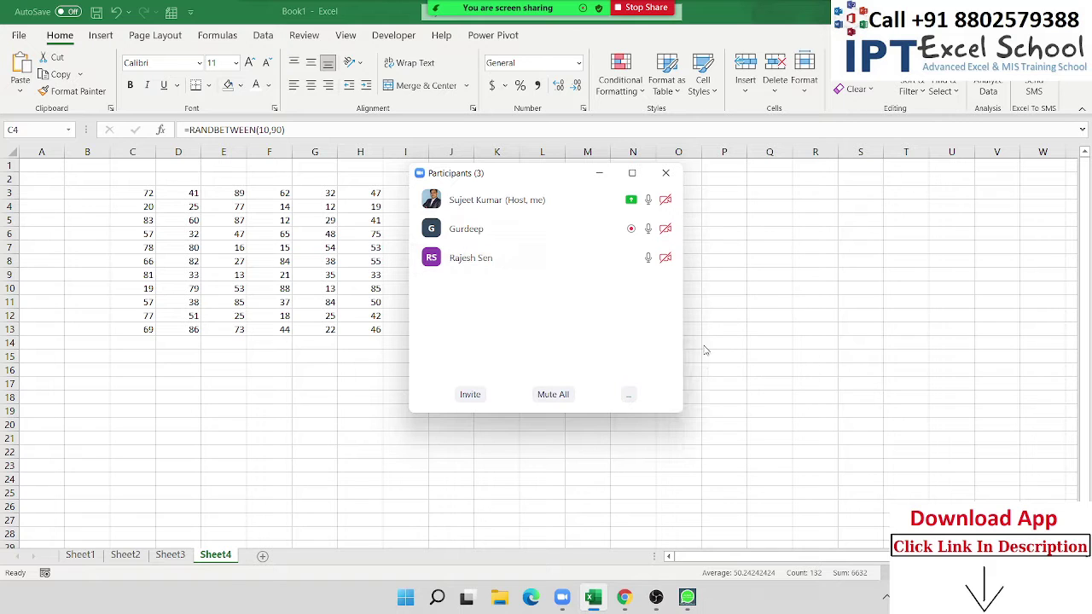
pyautogui.click(667, 177)
pyautogui.hotkey('ctrl', 'a')
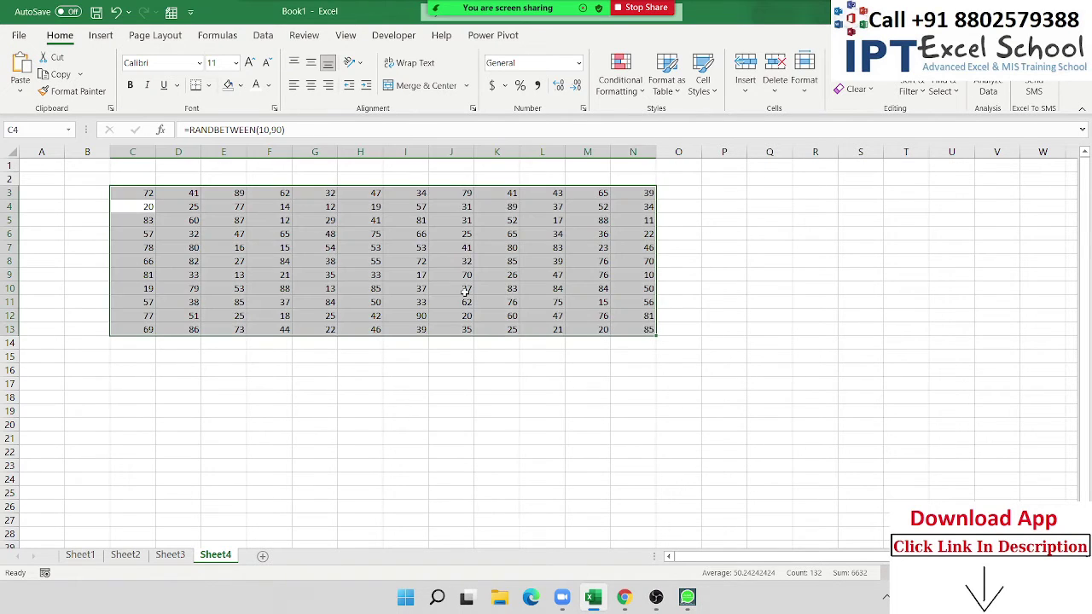
# Clear the random numbers from C3:N13 and enter 1 in B1
pyautogui.press('Delete')
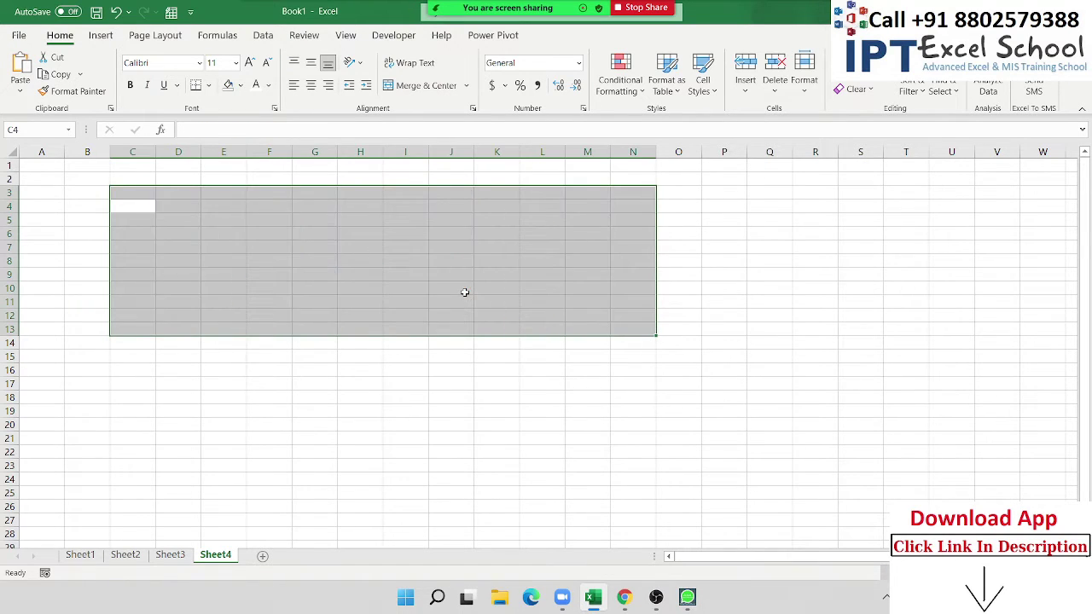
pyautogui.press('Up')
pyautogui.press('Left')
pyautogui.press('Up')
pyautogui.press('Up')
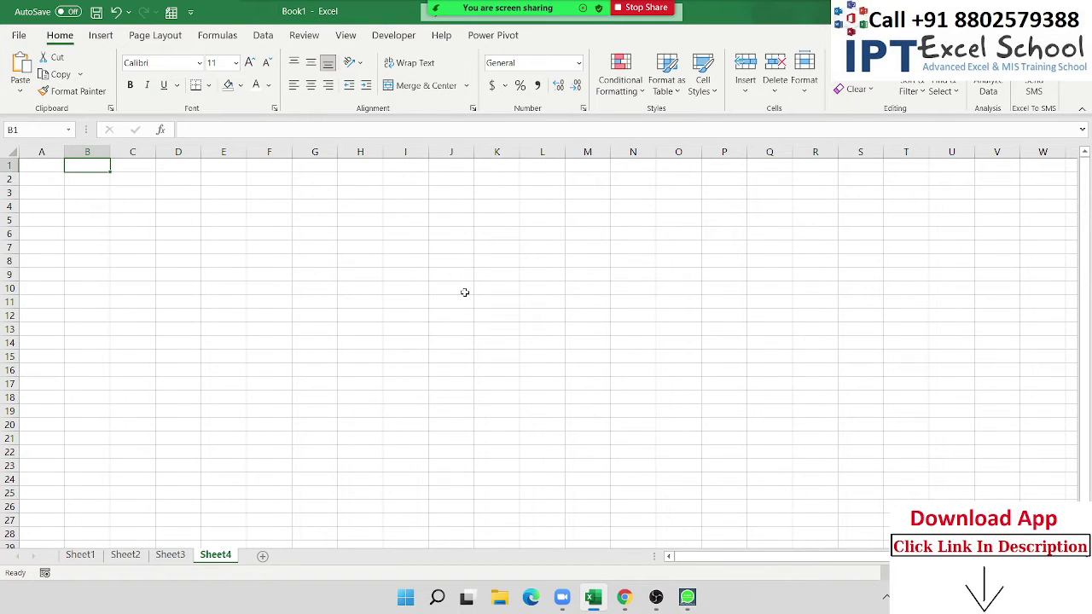
pyautogui.write('1')
pyautogui.press('Return')
# Enter 2 in B2, drag-fill the series, undo it, and select B1:B24
pyautogui.write('2')
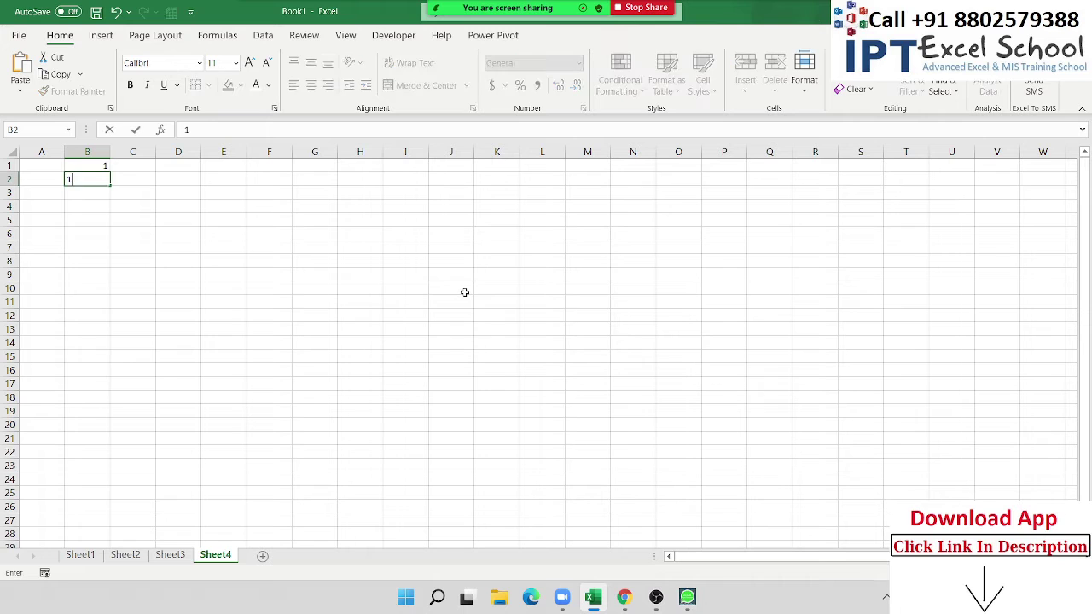
pyautogui.press('Escape')
pyautogui.write('2')
pyautogui.press('Return')
pyautogui.press('Up')
pyautogui.press('Up')
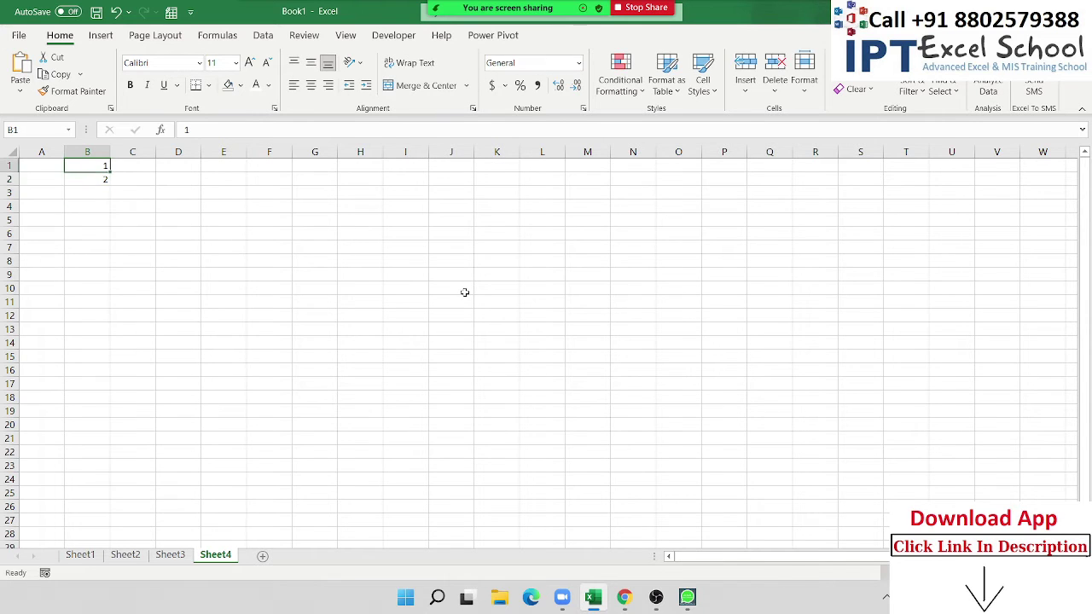
pyautogui.hotkey('shift', 'Down')
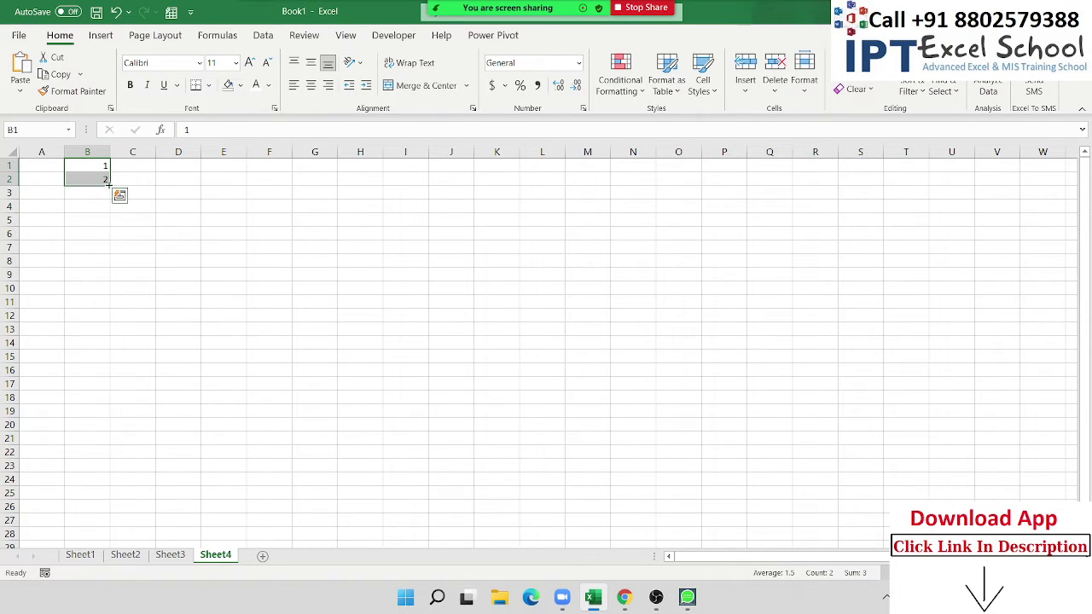
pyautogui.moveTo(109, 186); pyautogui.dragTo(109, 514)
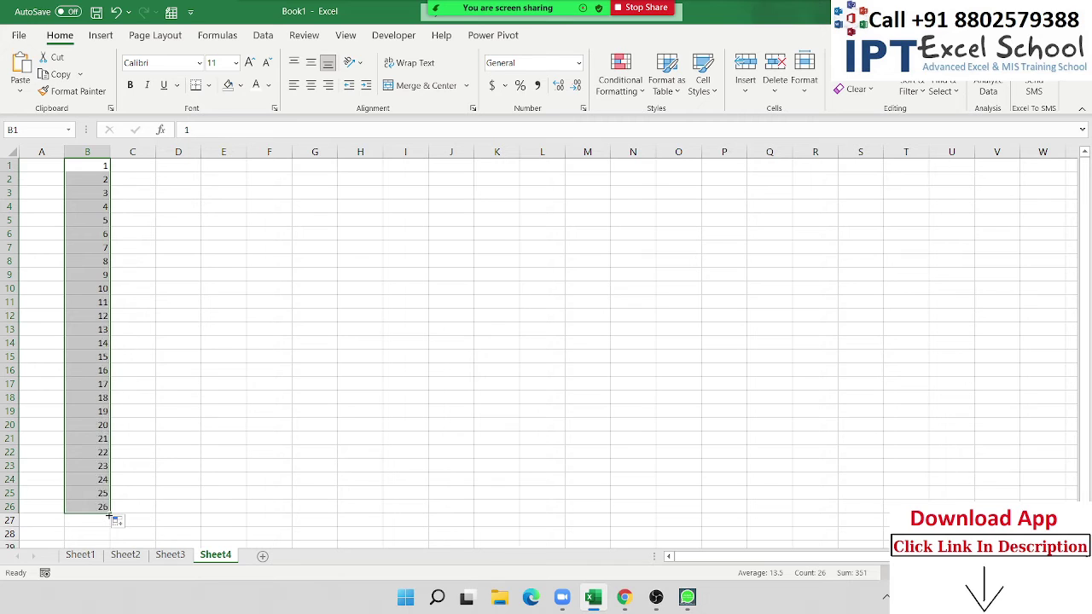
pyautogui.hotkey('ctrl', 'z')
pyautogui.hotkey('ctrl', 'z')
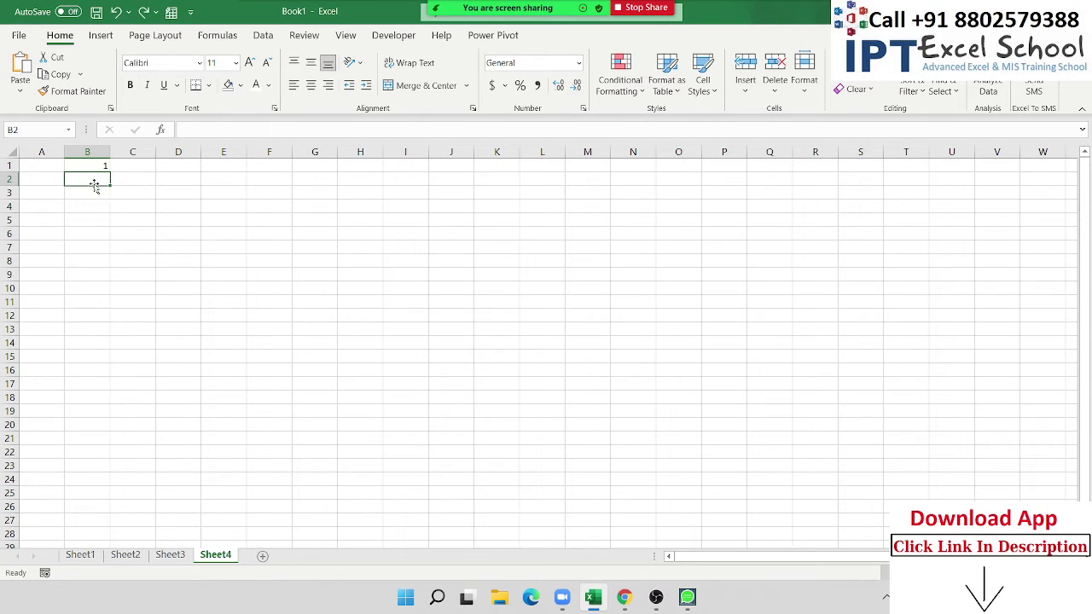
pyautogui.moveTo(97, 162); pyautogui.dragTo(97, 481)
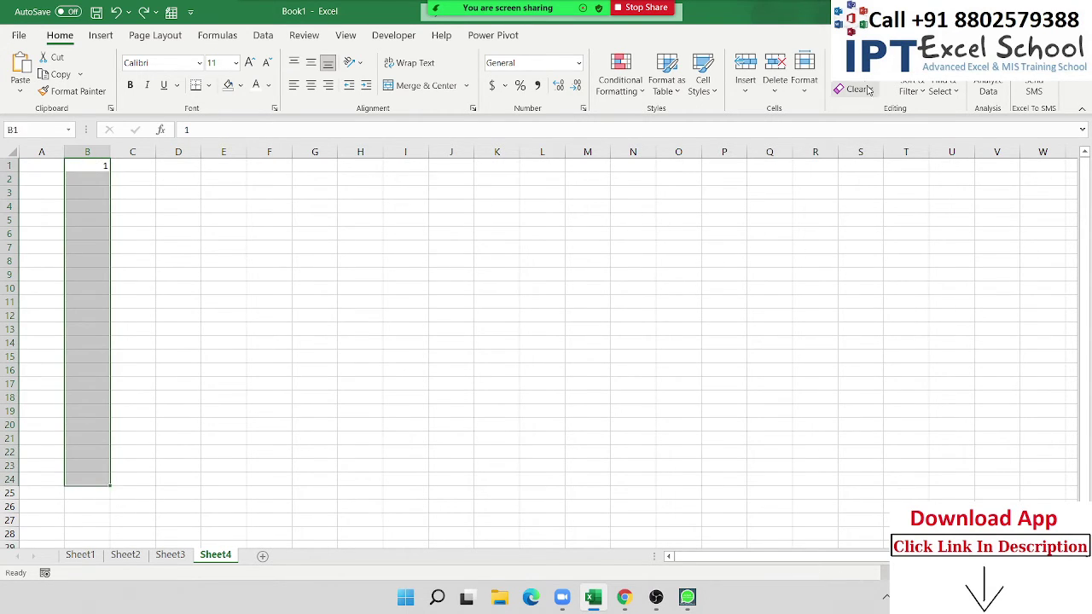
# Use Fill > Series with Columns, Linear, step 1 and stop value 20 to fill B1:B20
pyautogui.click(857, 71)
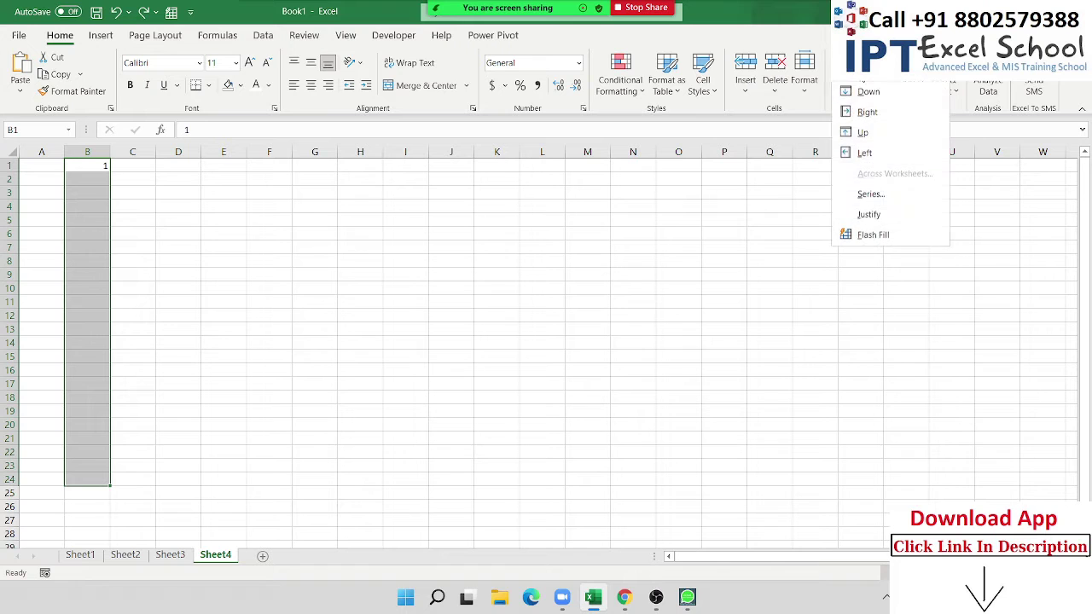
pyautogui.click(870, 194)
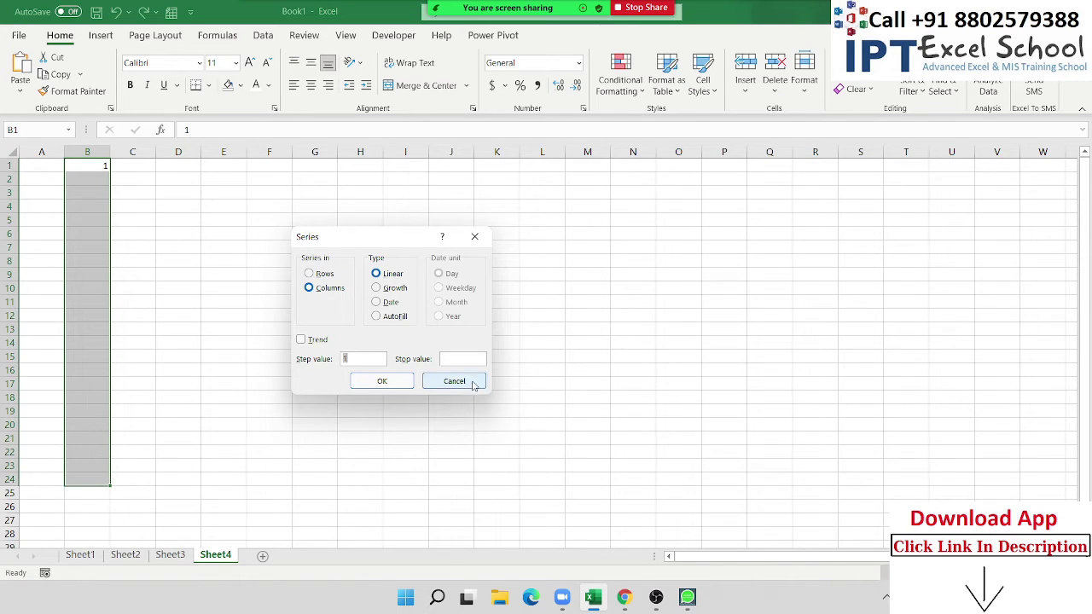
pyautogui.click(466, 358)
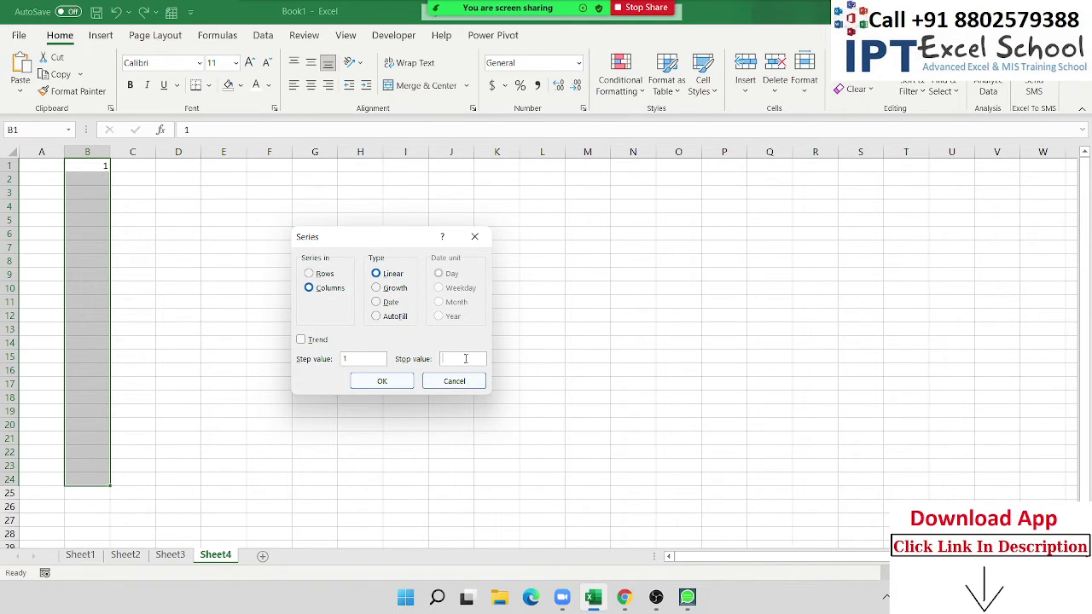
pyautogui.click(346, 359)
pyautogui.click(474, 358)
pyautogui.write('20')
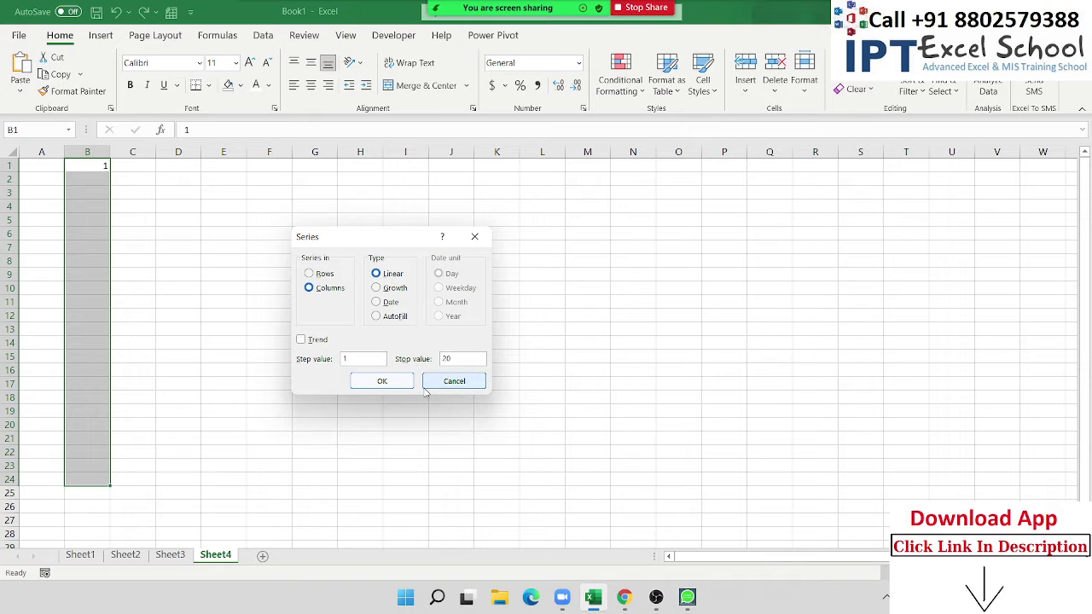
pyautogui.click(382, 382)
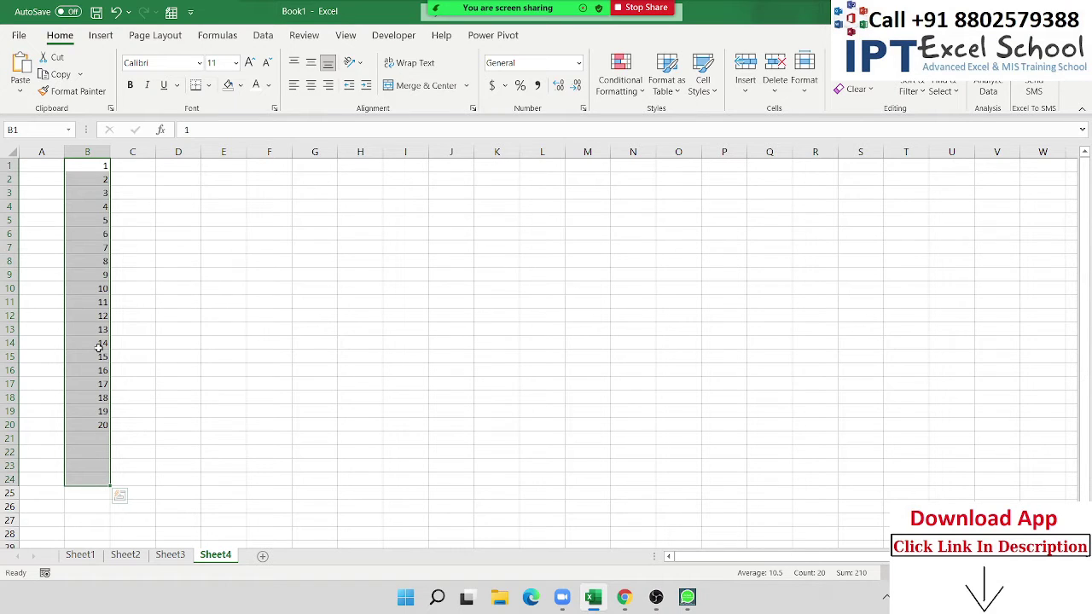
# Undo the 1–20 series and reopen Fill > Series with the Stop value field selected
pyautogui.hotkey('ctrl', 'z')
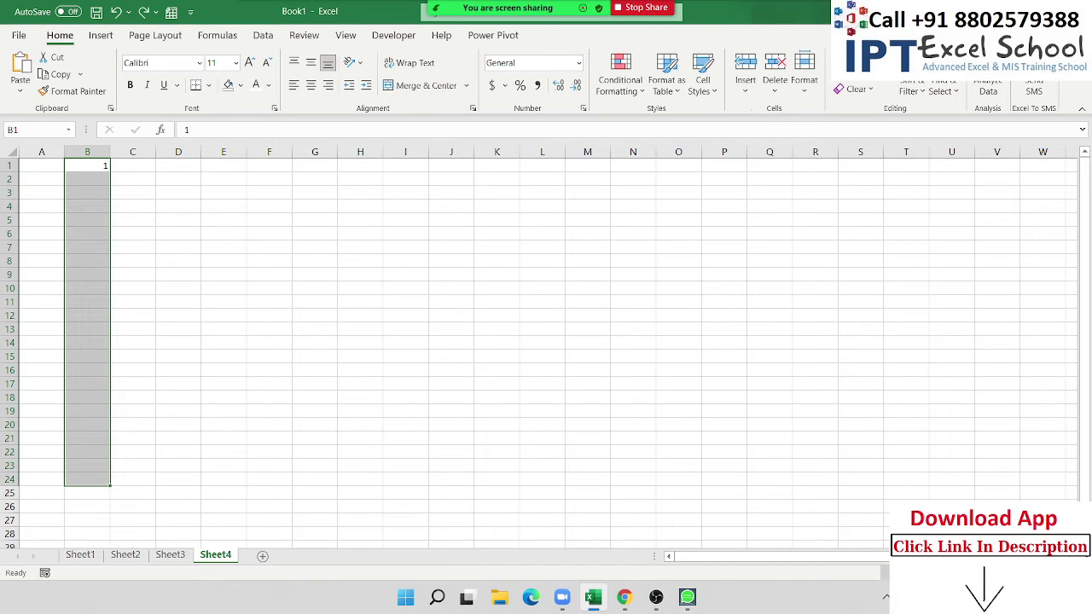
pyautogui.click(853, 70)
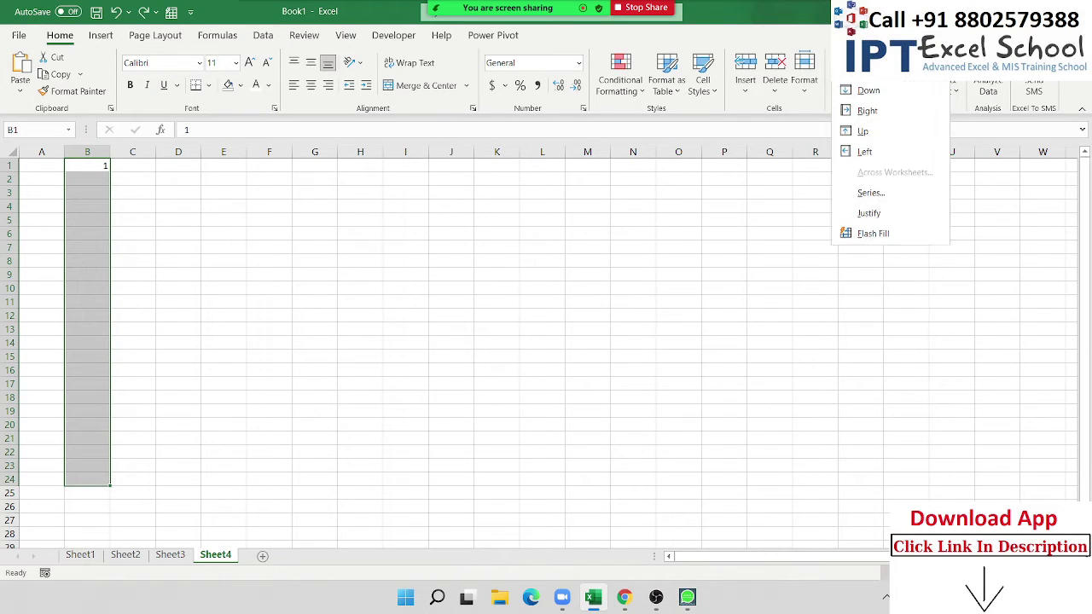
pyautogui.click(886, 196)
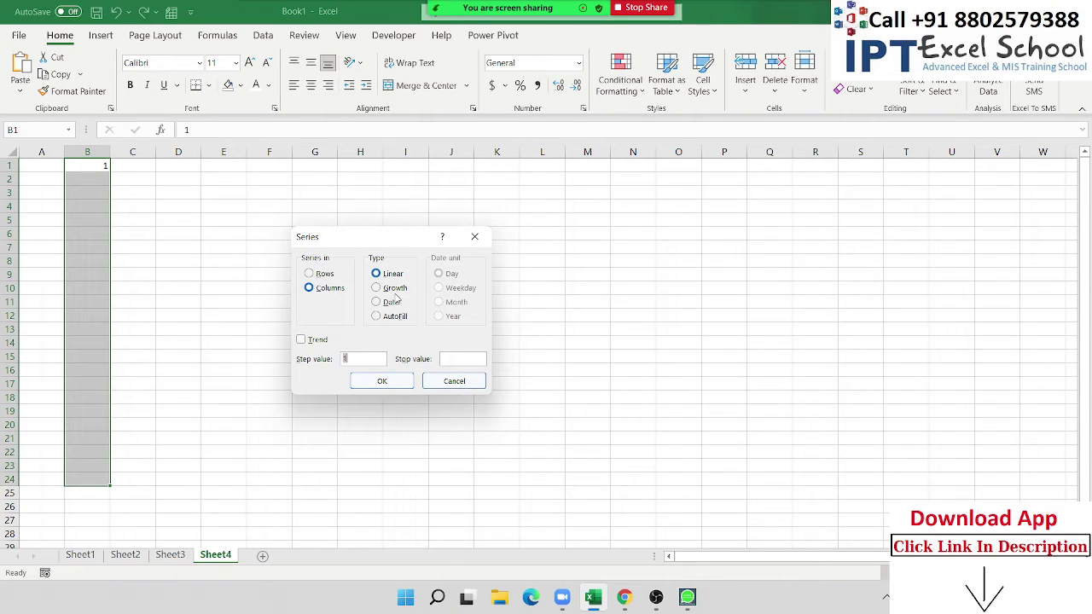
pyautogui.click(452, 360)
# Fill B1:B24 linearly 1–24, then refill it as a Growth series doubling to 8388608
pyautogui.click(402, 384)
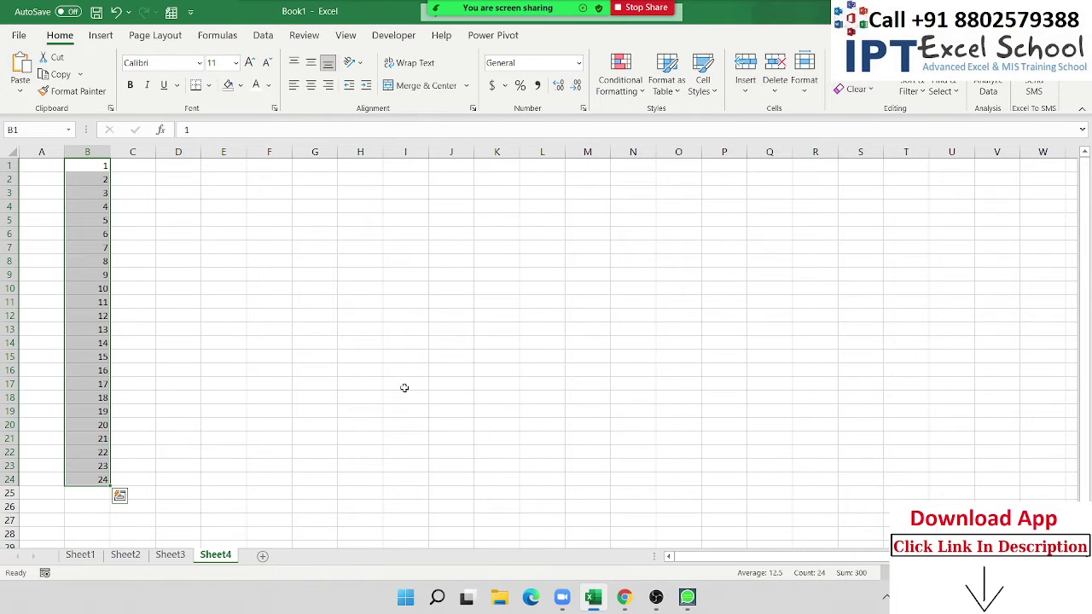
pyautogui.click(852, 75)
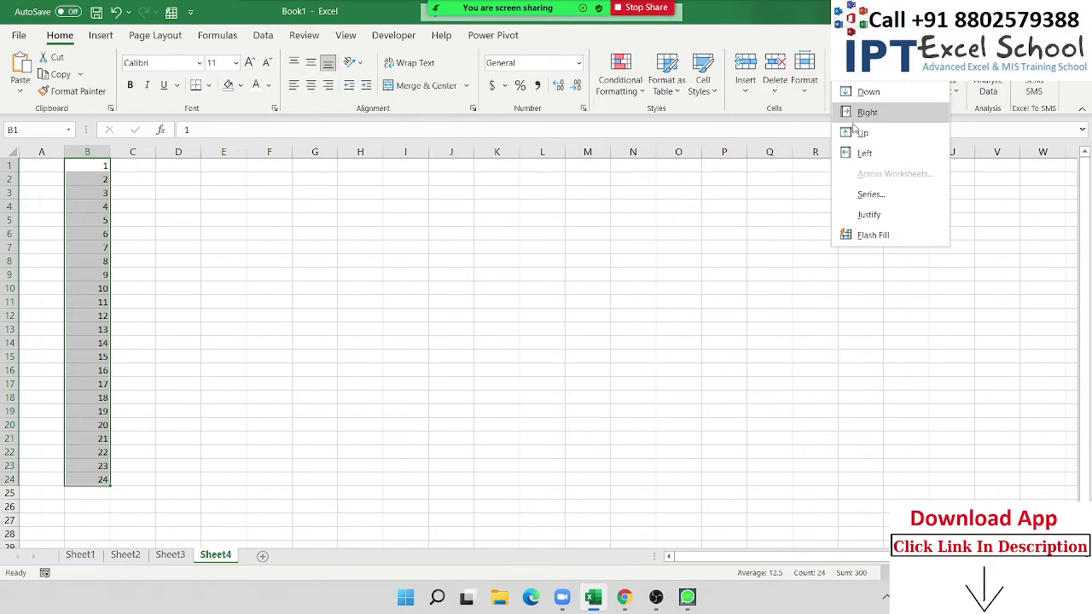
pyautogui.click(877, 201)
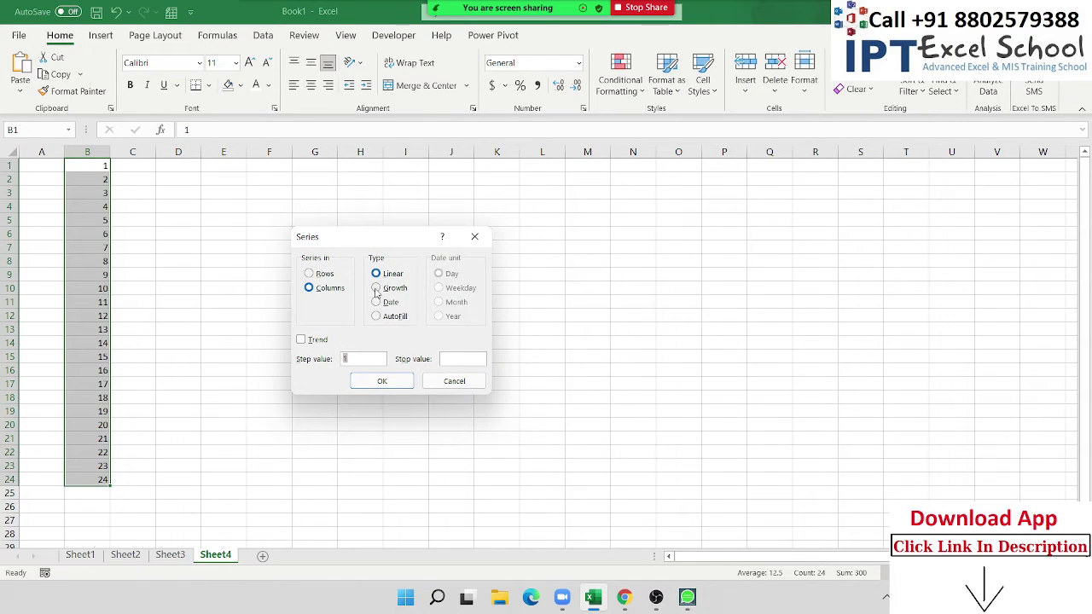
pyautogui.click(377, 287)
pyautogui.click(385, 381)
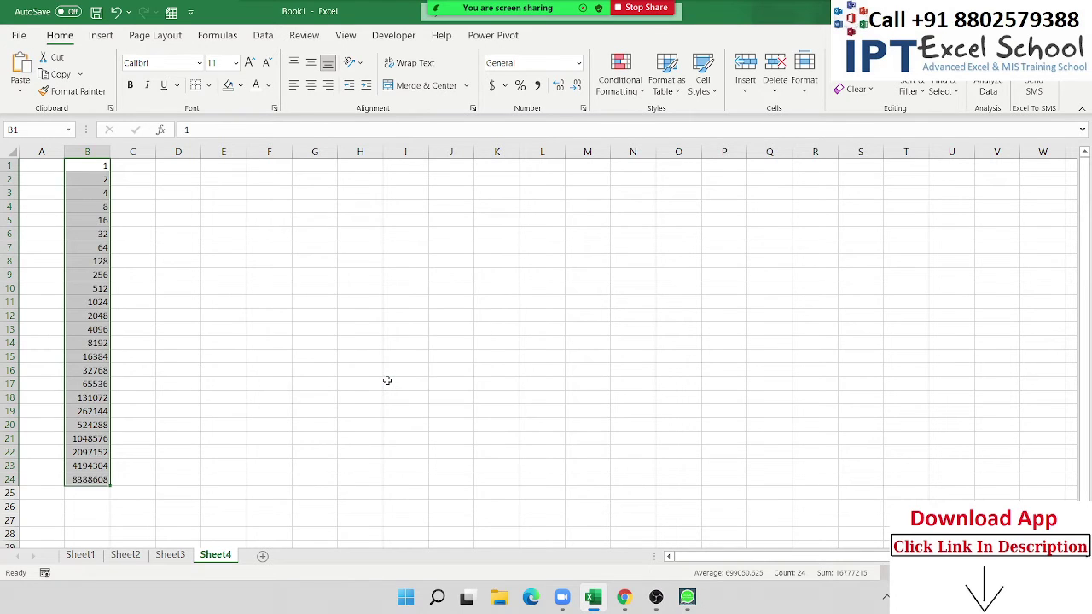
pyautogui.click(853, 71)
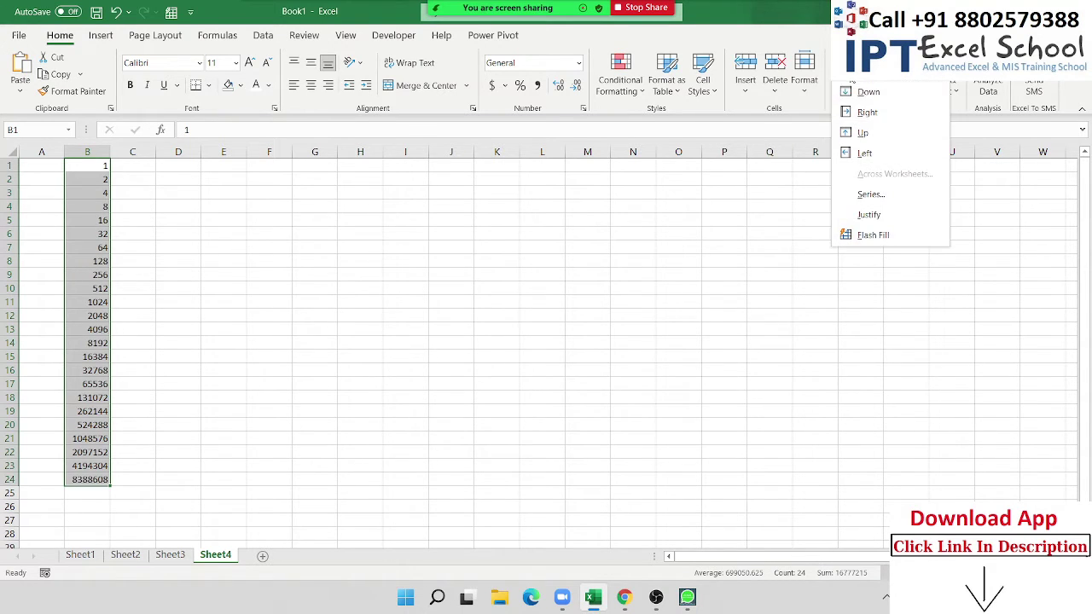
# Type 1 jul in D1 and fill D1:D24 as a daily date series
pyautogui.click(154, 180)
pyautogui.click(170, 162)
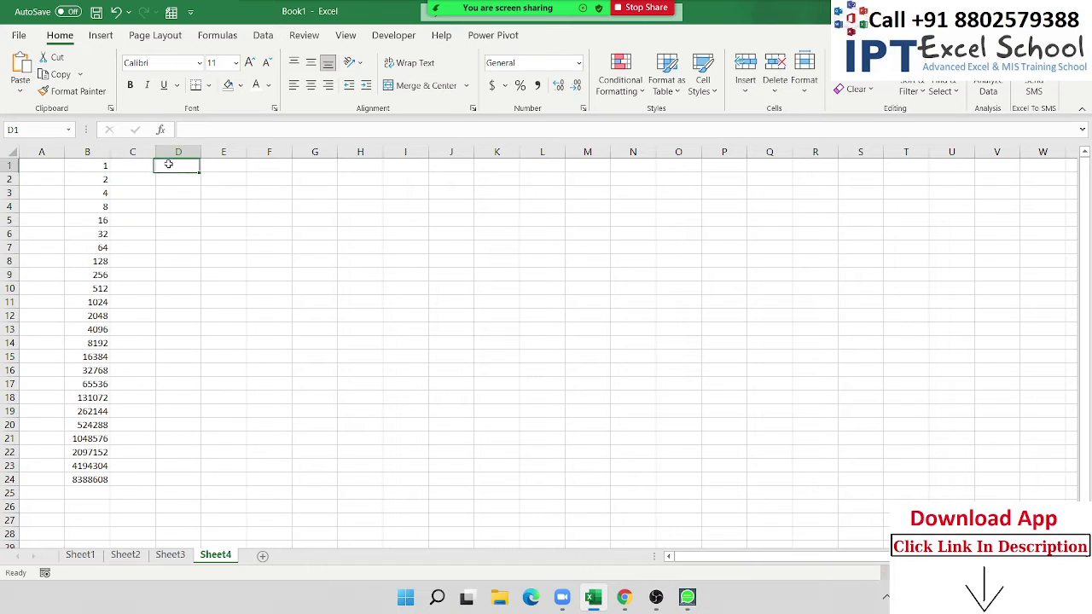
pyautogui.write('1 jul')
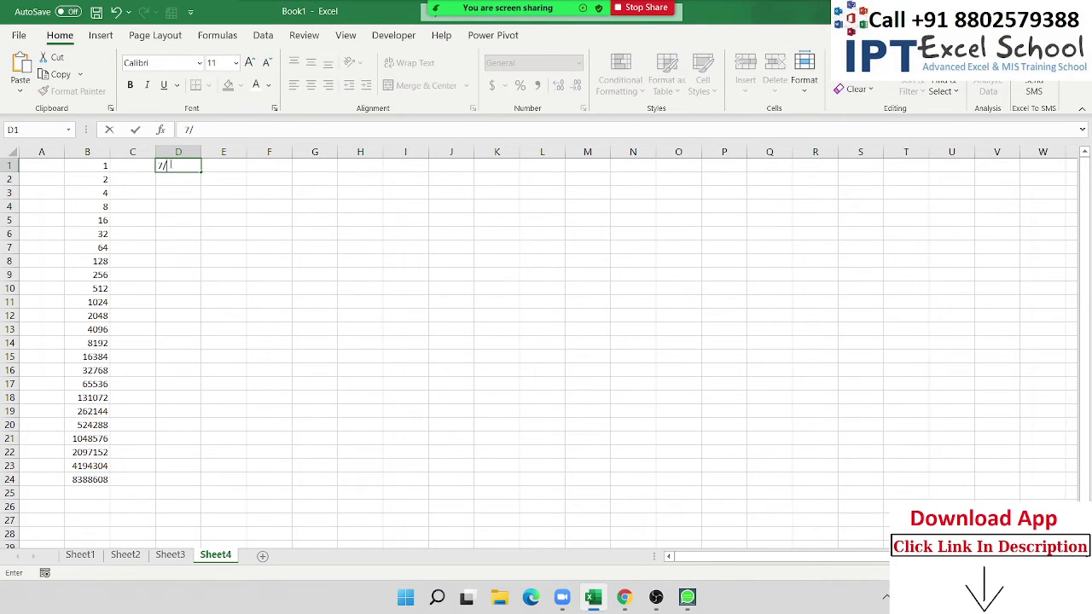
pyautogui.moveTo(170, 163)
pyautogui.mouseDown()
pyautogui.moveTo(181, 183)
pyautogui.moveTo(166, 477)
pyautogui.mouseUp()
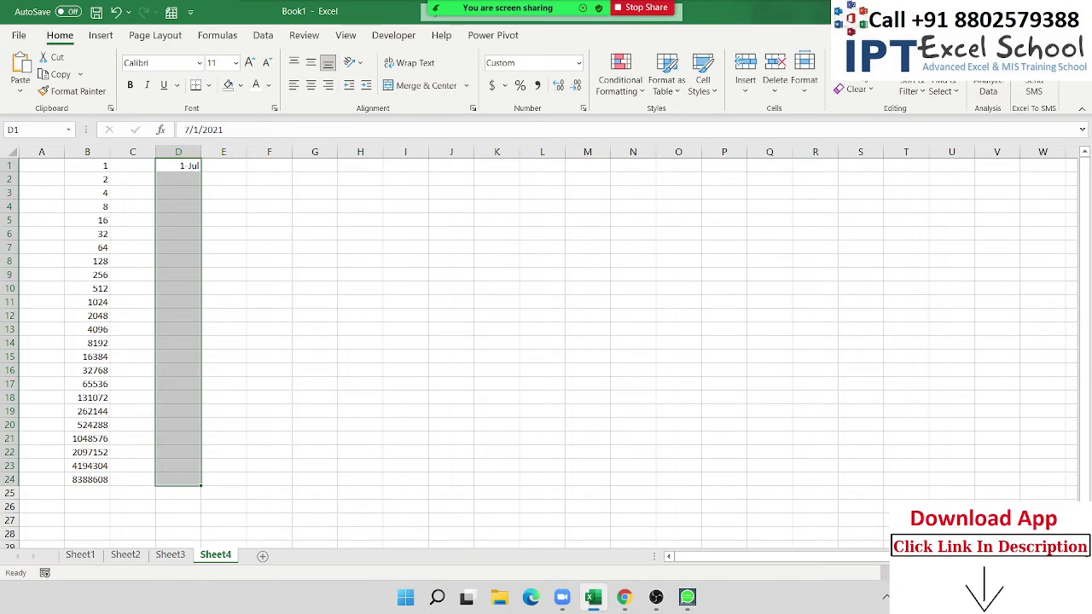
pyautogui.click(853, 75)
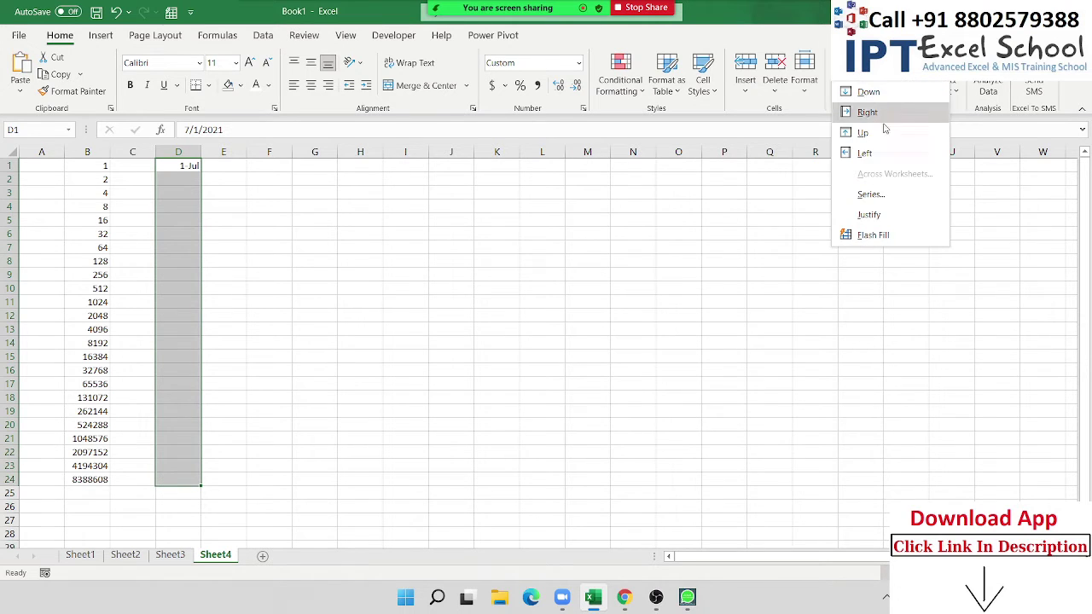
pyautogui.click(895, 198)
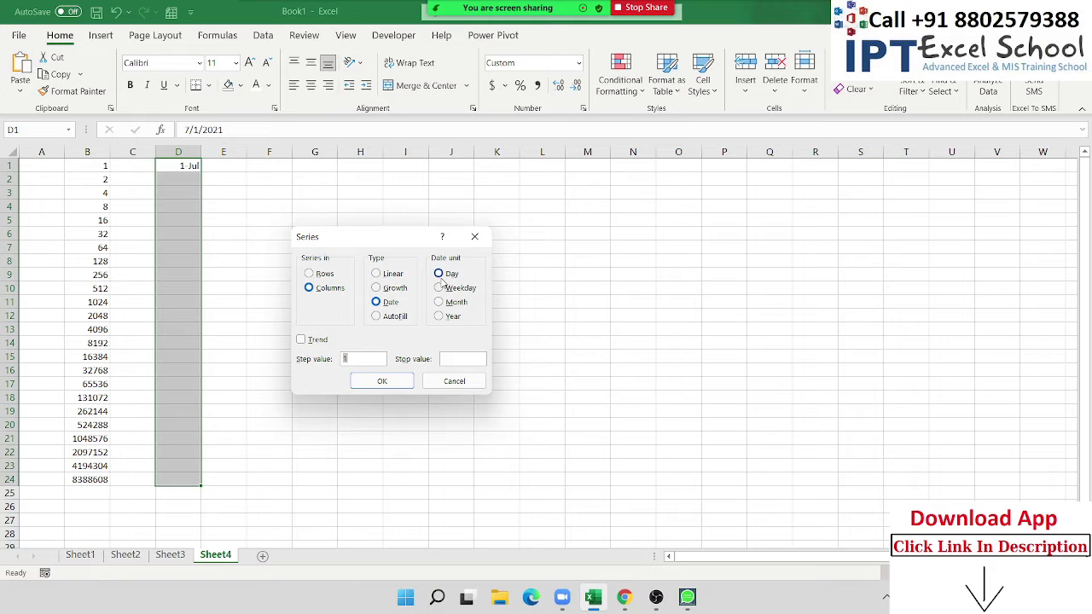
pyautogui.click(383, 381)
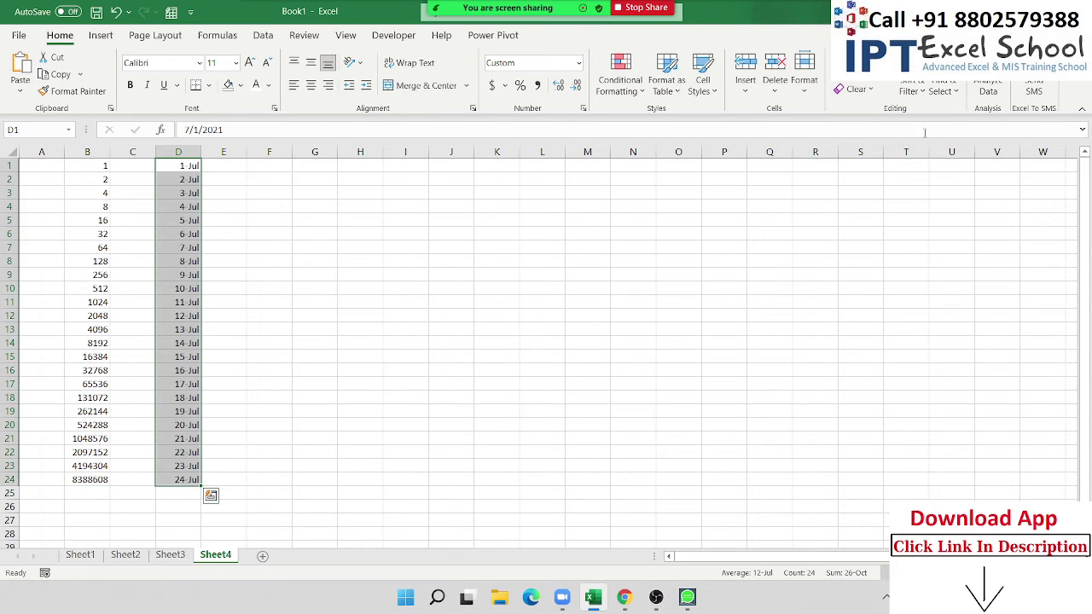
# Refill D1:D24 as a date series using the Weekday unit
pyautogui.click(858, 82)
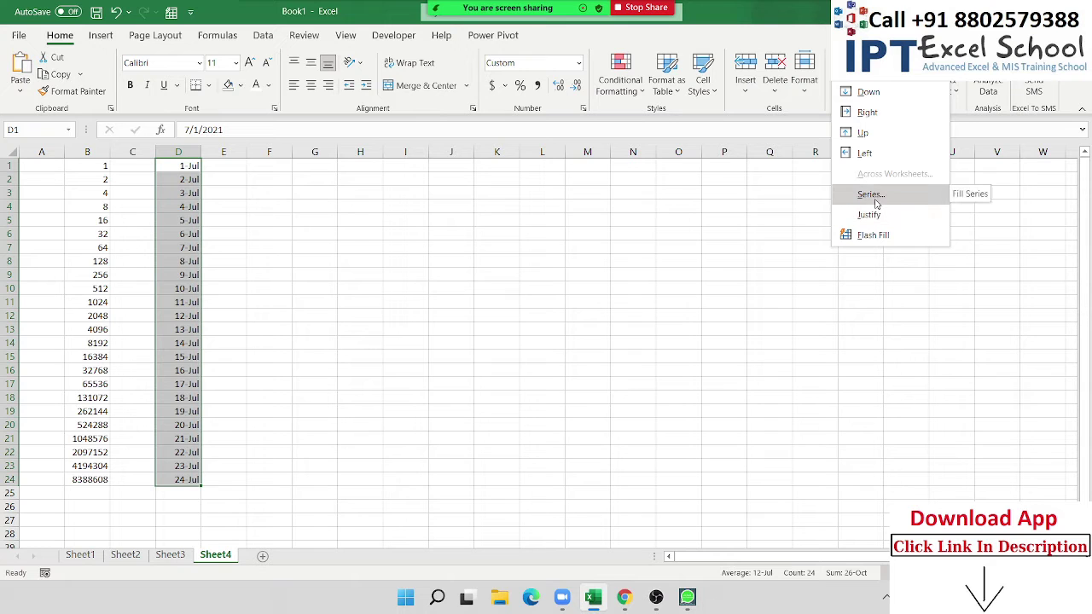
pyautogui.press('Escape')
pyautogui.click(452, 288)
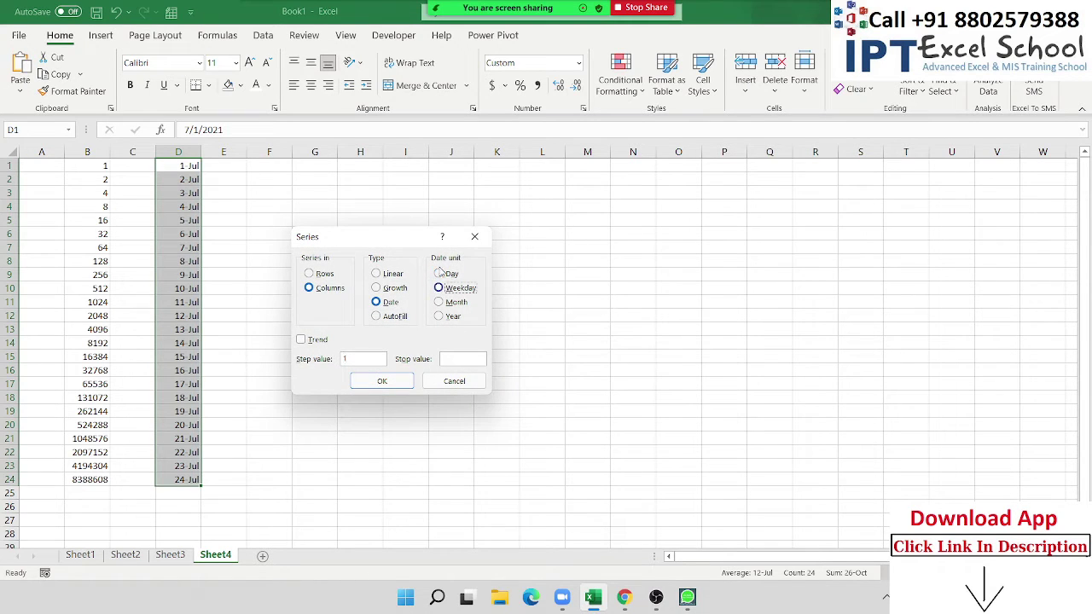
pyautogui.moveTo(399, 239); pyautogui.dragTo(475, 155)
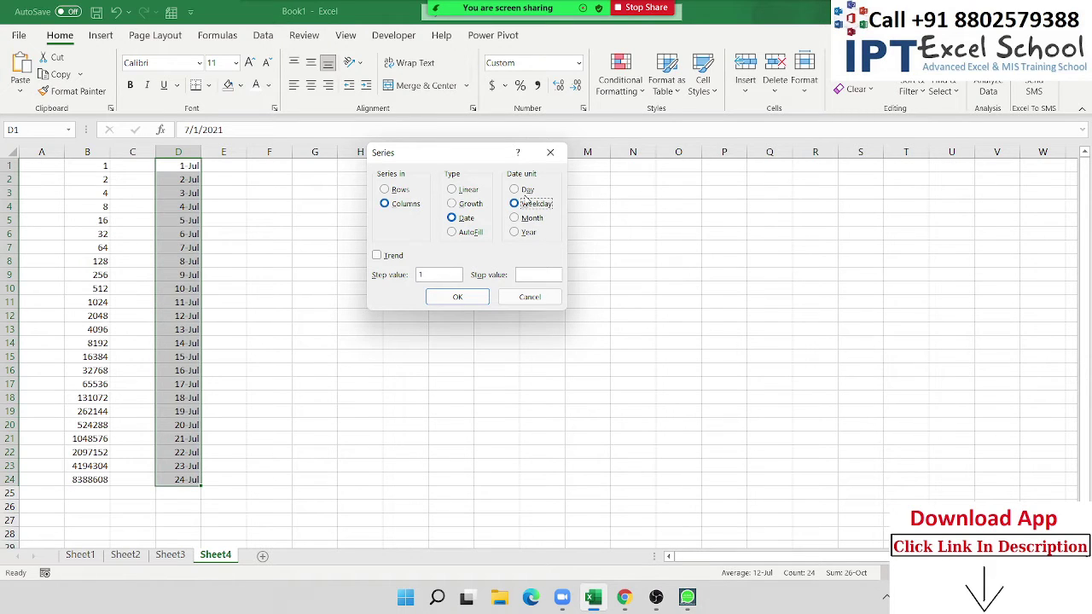
pyautogui.click(459, 299)
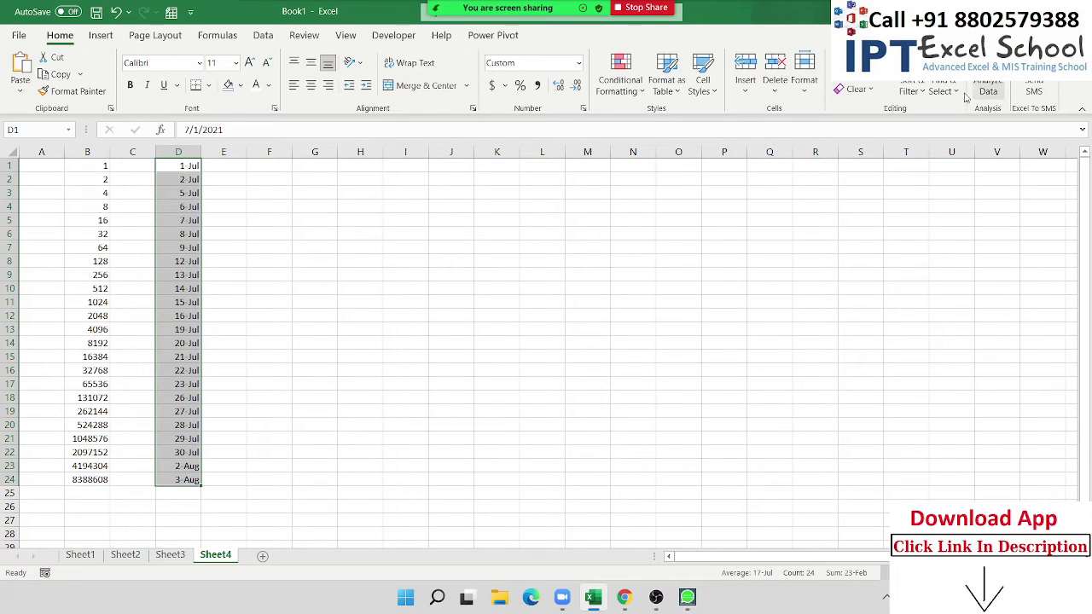
# Refill D1:D24 as a monthly series from 1 Jul to 1 Jun, then start a new workbook
pyautogui.click(858, 71)
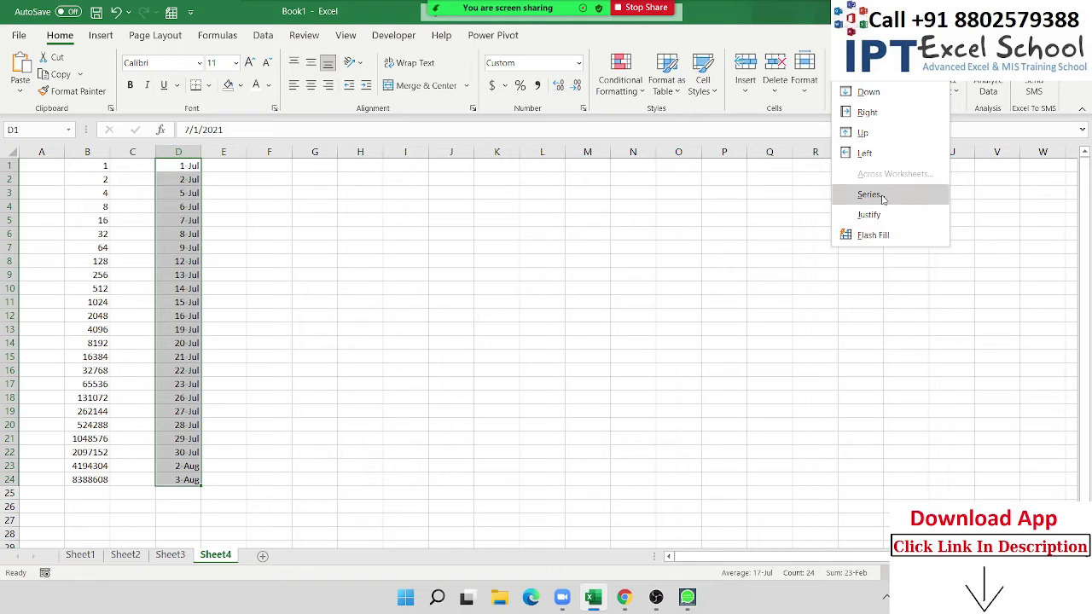
pyautogui.click(882, 199)
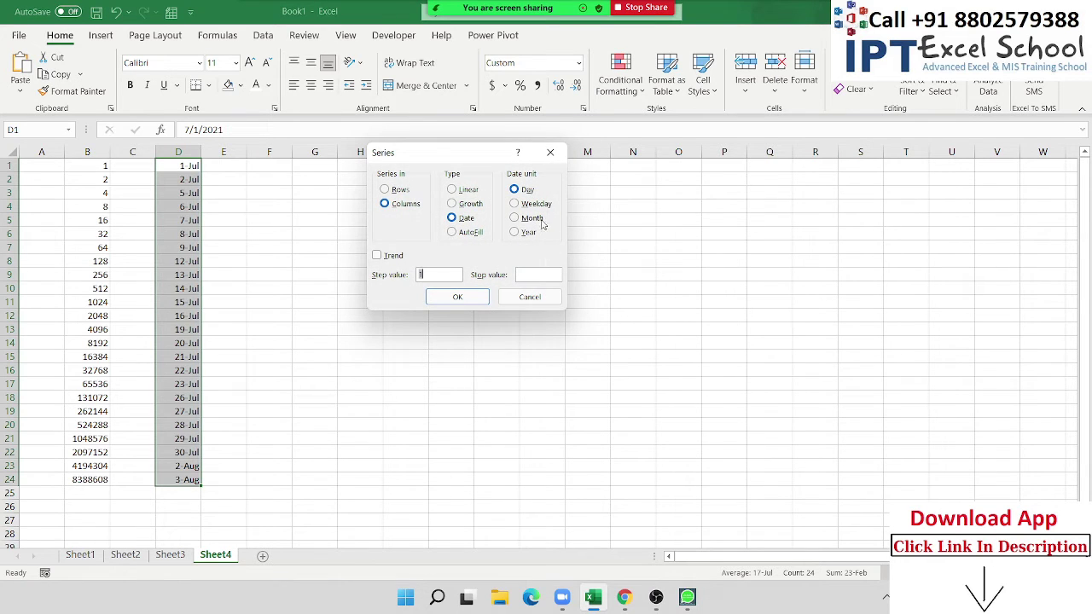
pyautogui.click(541, 221)
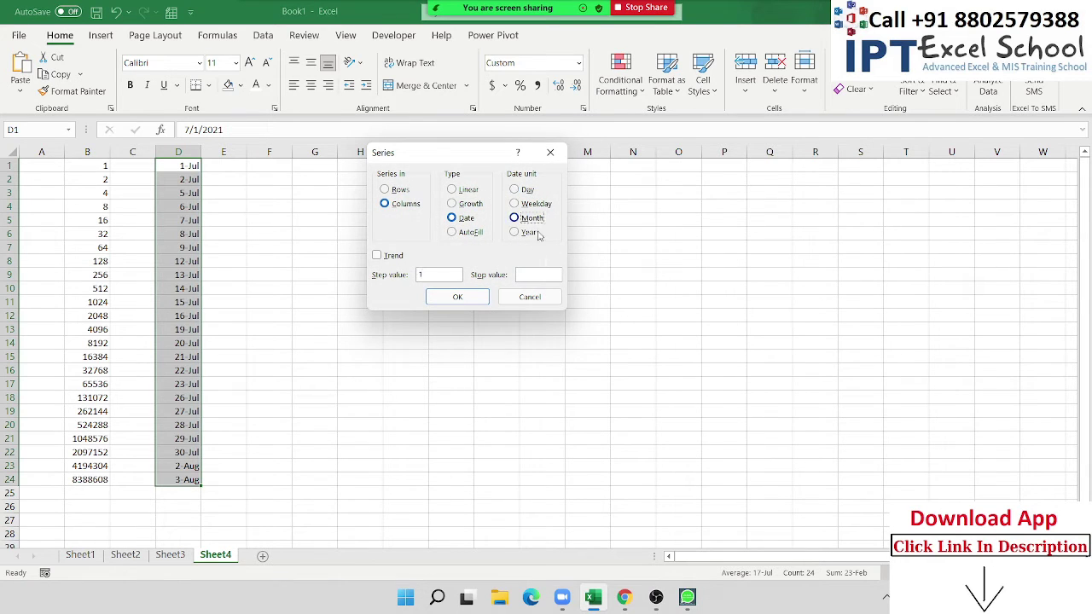
pyautogui.click(479, 303)
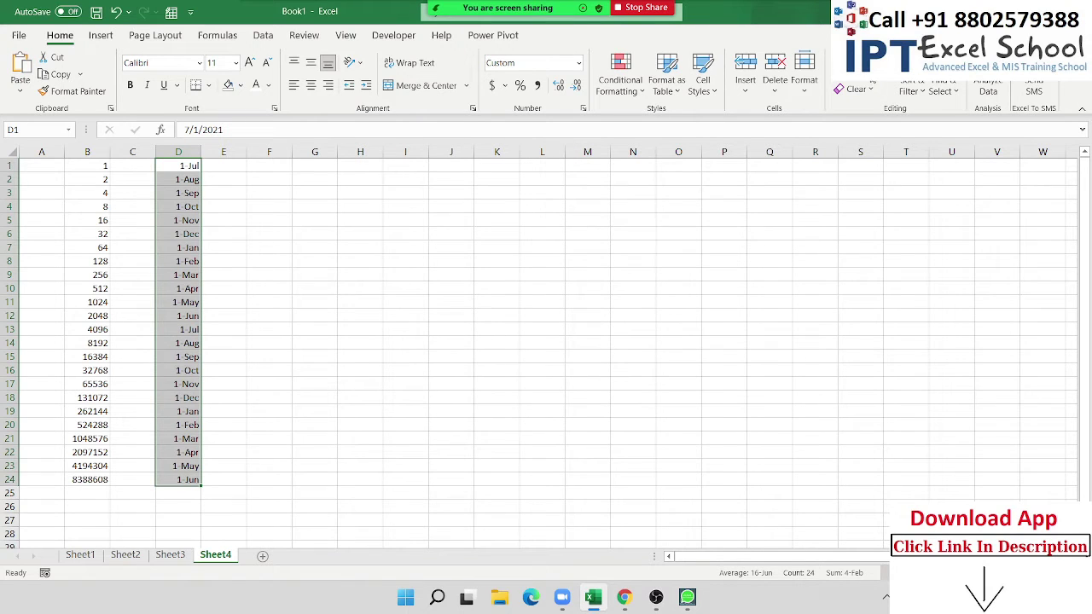
pyautogui.click(853, 75)
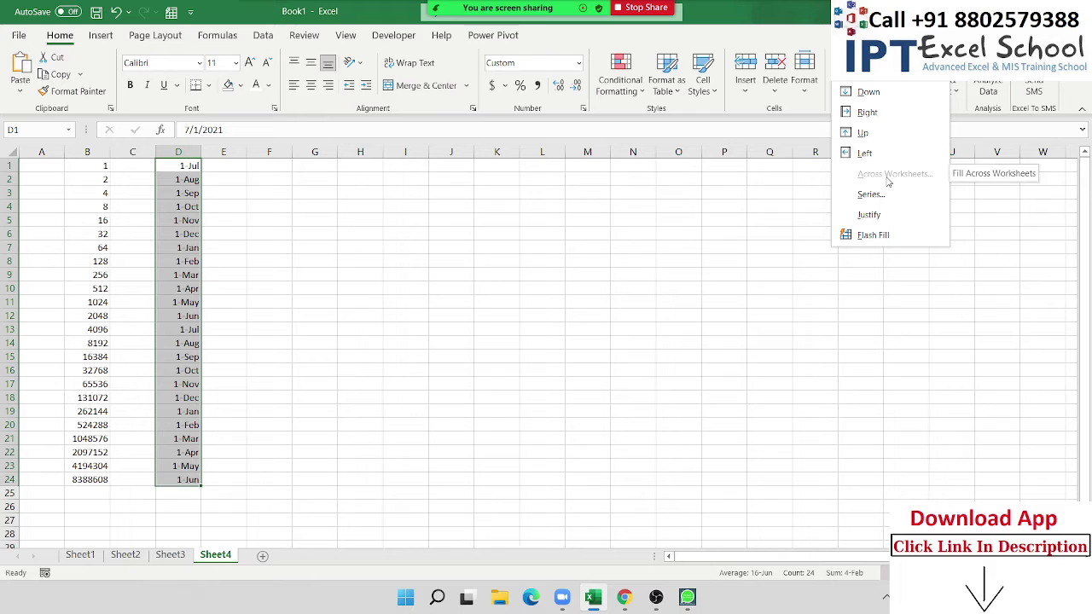
pyautogui.click(368, 257)
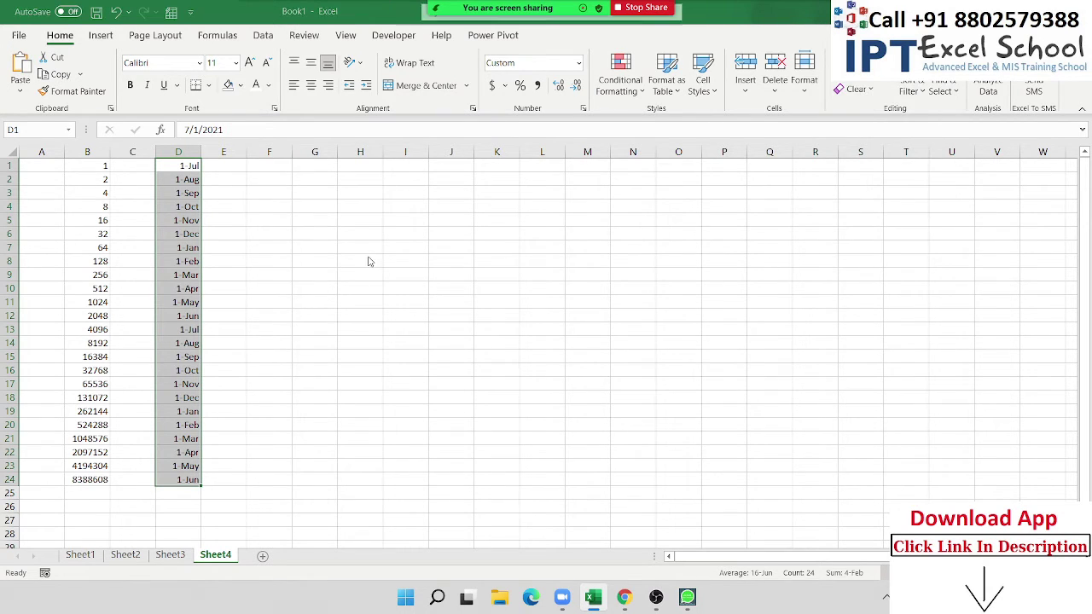
pyautogui.hotkey('ctrl', 'n')
# Add Sheet2 through Sheet5 to the workbook and return to Sheet1
pyautogui.click(127, 556)
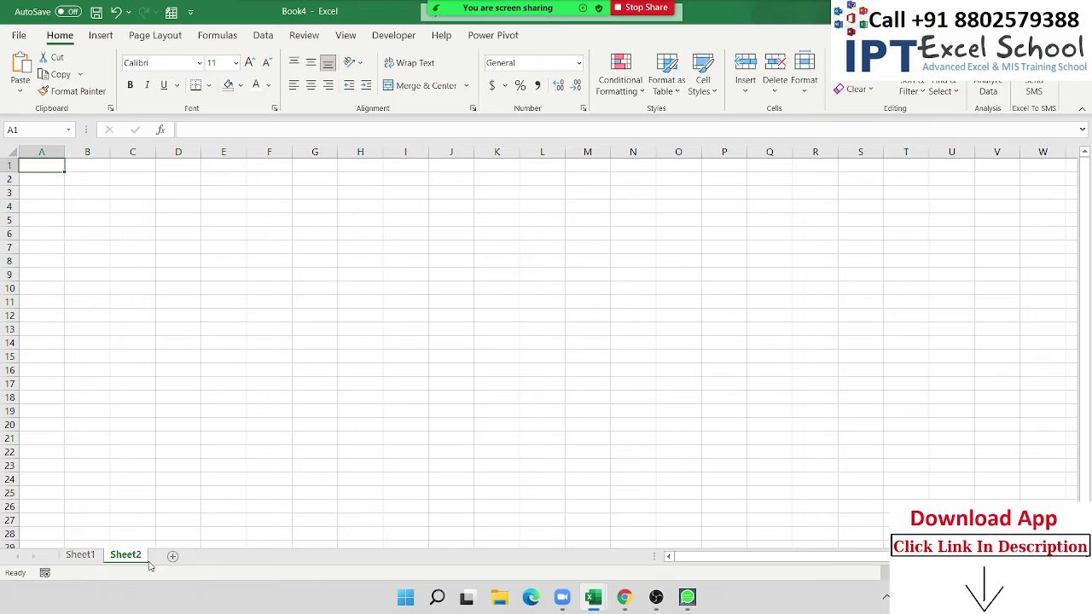
pyautogui.click(206, 556)
pyautogui.click(217, 556)
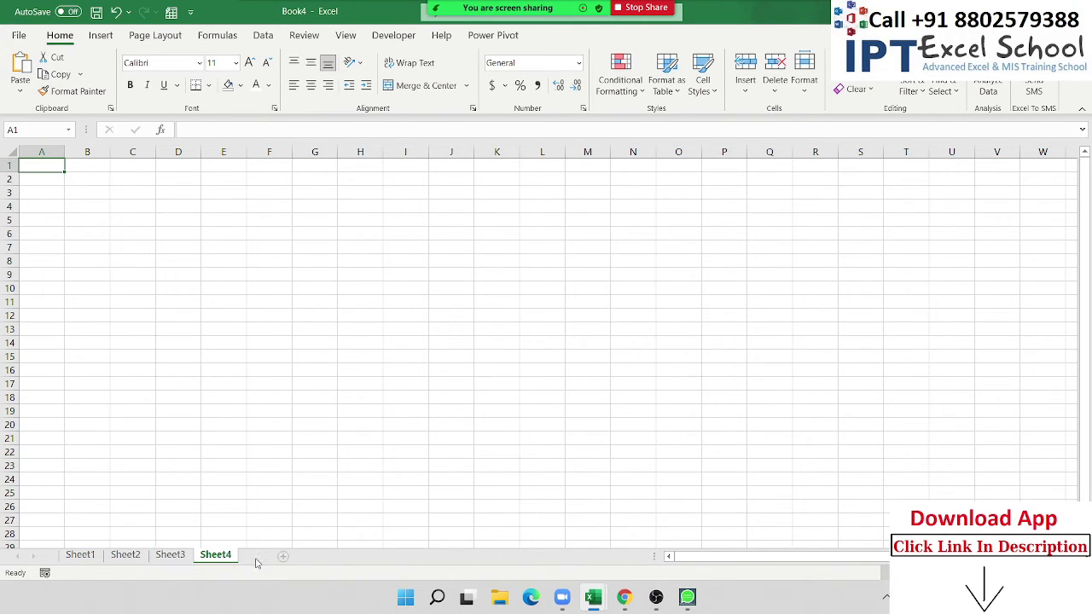
pyautogui.click(263, 555)
pyautogui.click(81, 556)
# Enter the label Date in B4 and today's date, 7/23/2021, in C4
pyautogui.click(96, 213)
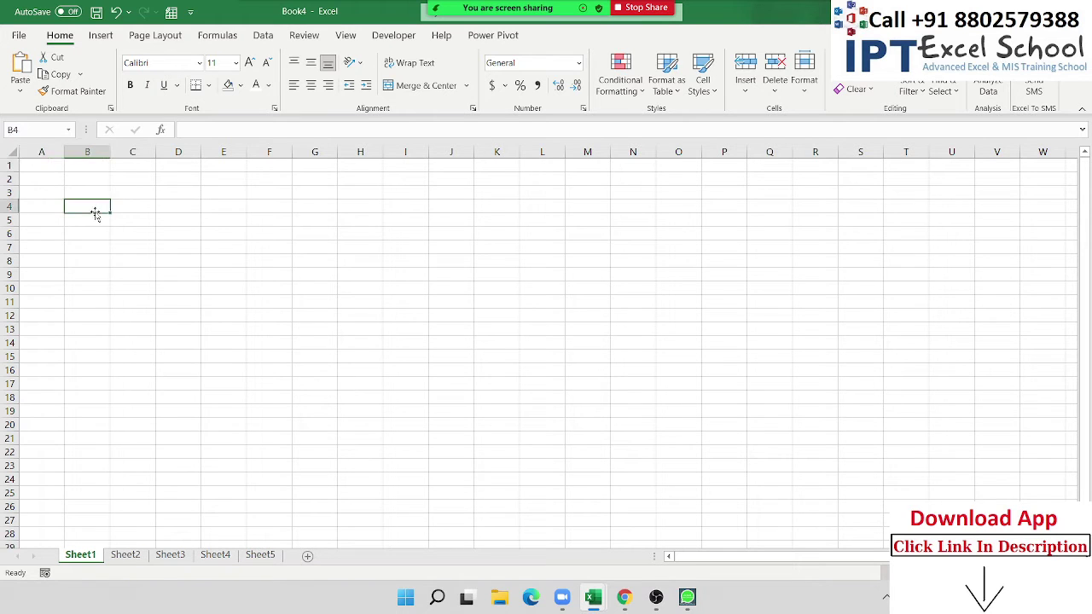
pyautogui.write('Date')
pyautogui.press('Tab')
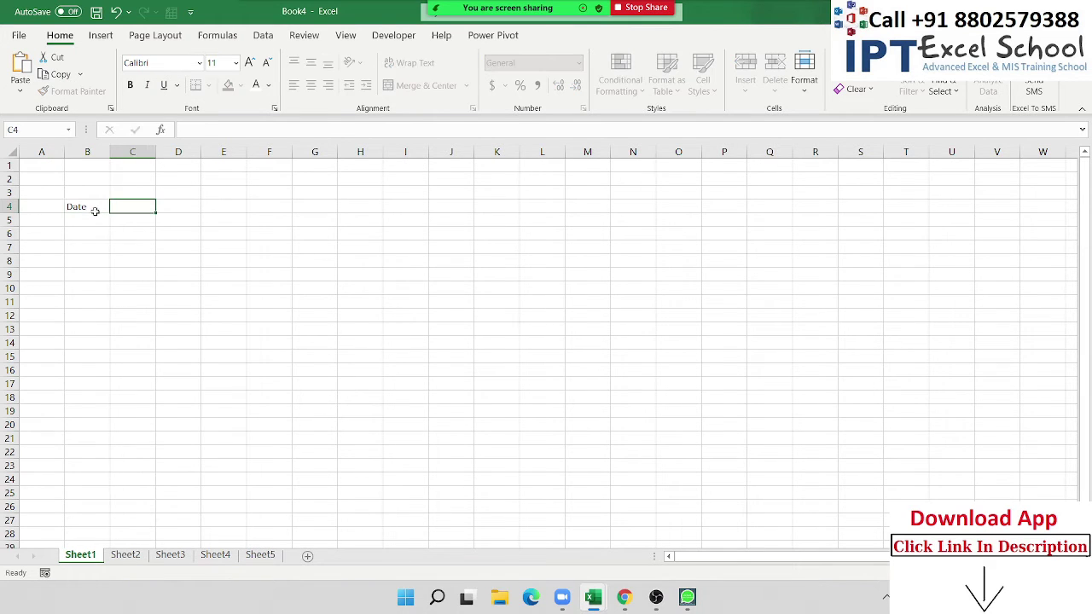
pyautogui.hotkey('ctrl', ';')
pyautogui.press('Tab')
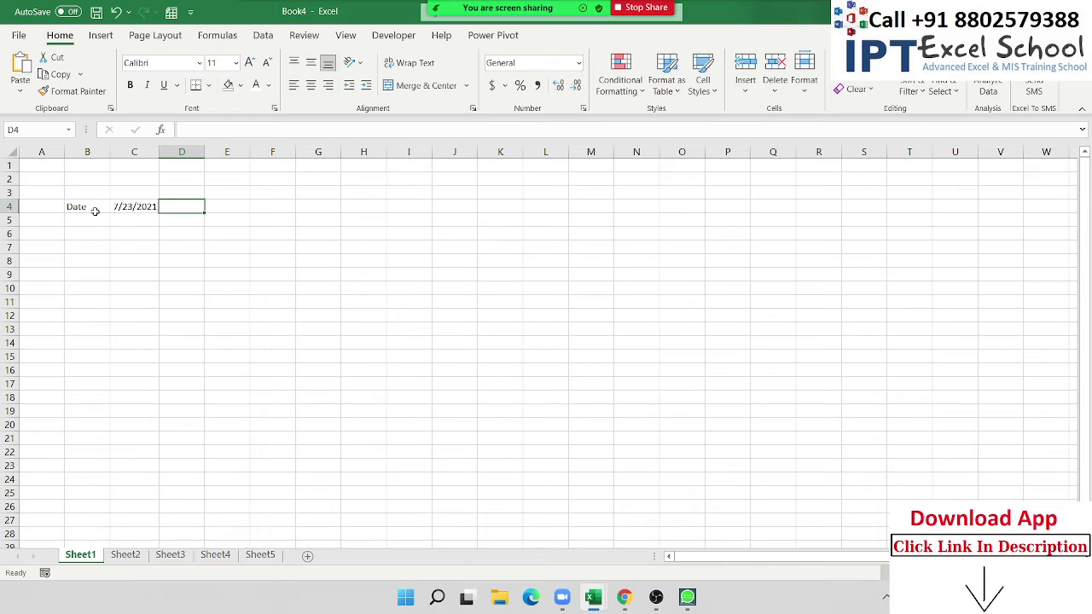
# Give B4:C4 a gold fill and All Borders
pyautogui.click(95, 210)
pyautogui.hotkey('shift', 'Right')
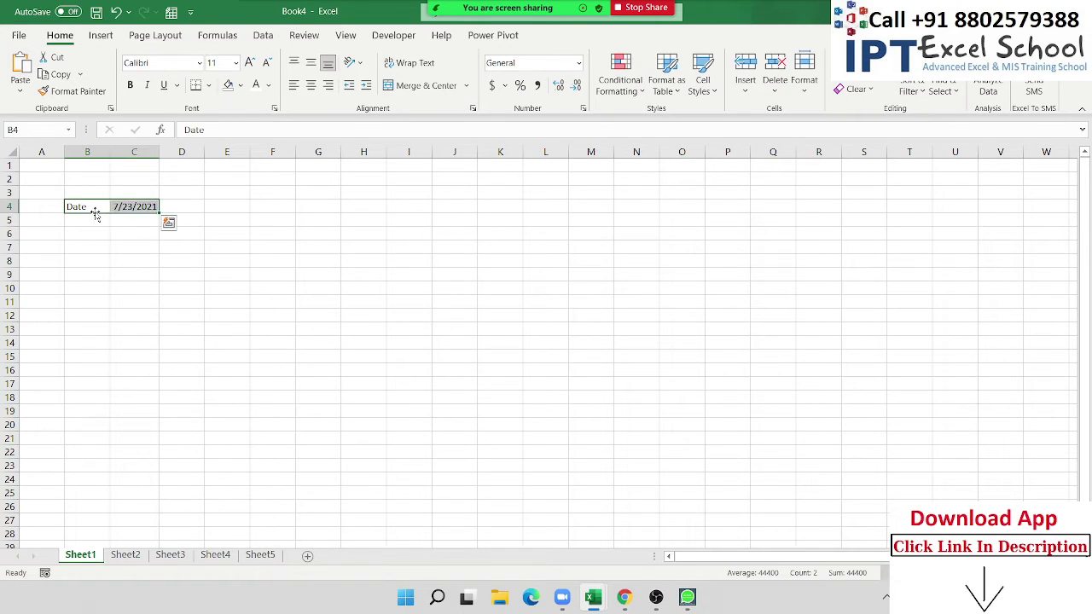
pyautogui.click(241, 85)
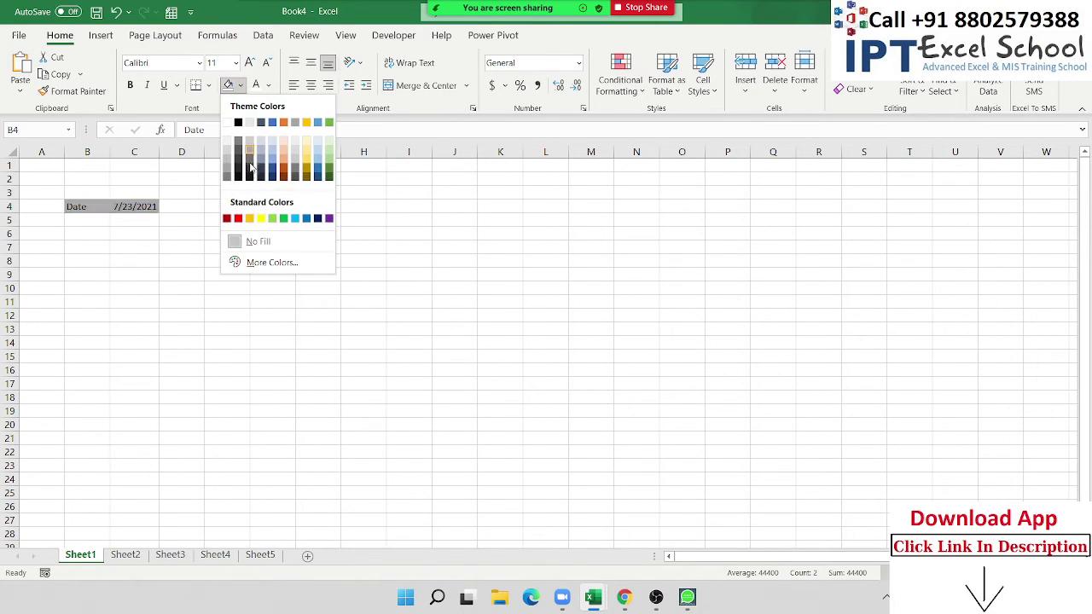
pyautogui.click(251, 220)
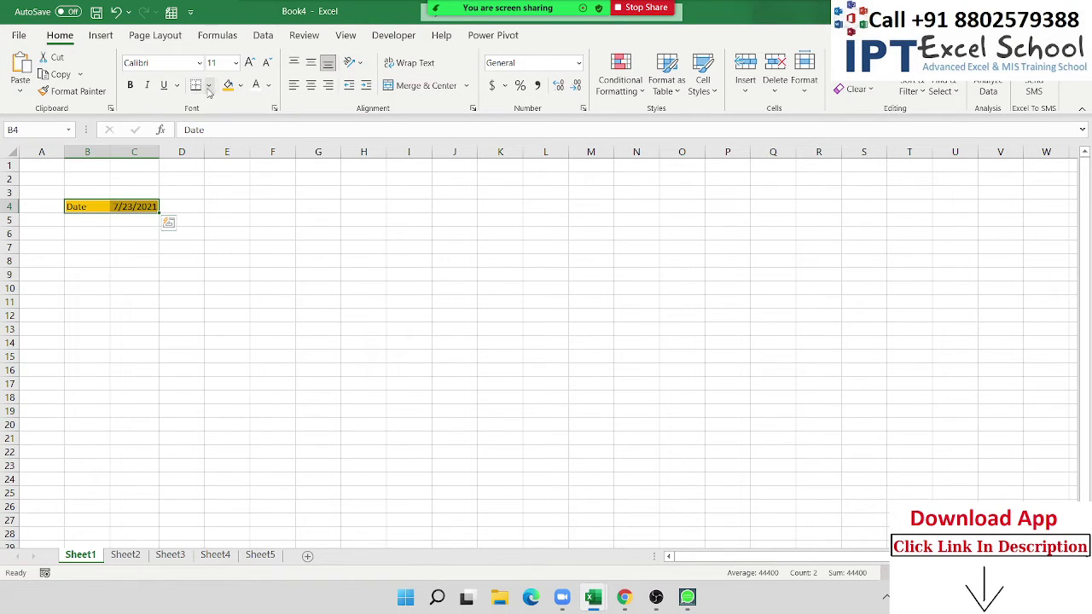
pyautogui.click(210, 88)
pyautogui.click(230, 225)
# Group all five sheets and use Fill Across Worksheets with All to copy B4:C4
pyautogui.keyDown('shift'); pyautogui.click(262, 555); pyautogui.keyUp('shift')
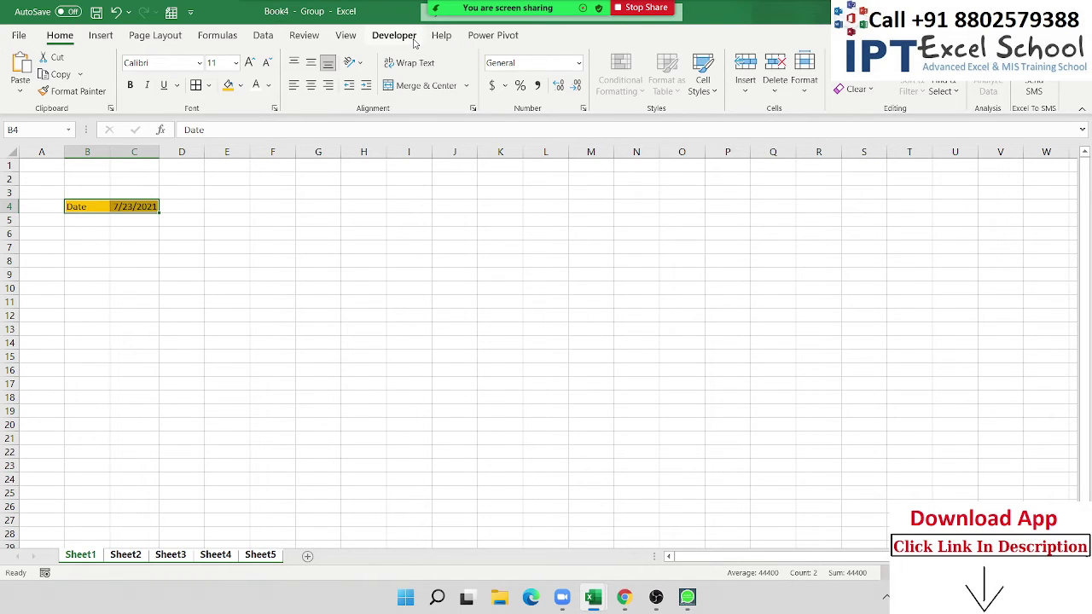
pyautogui.click(850, 75)
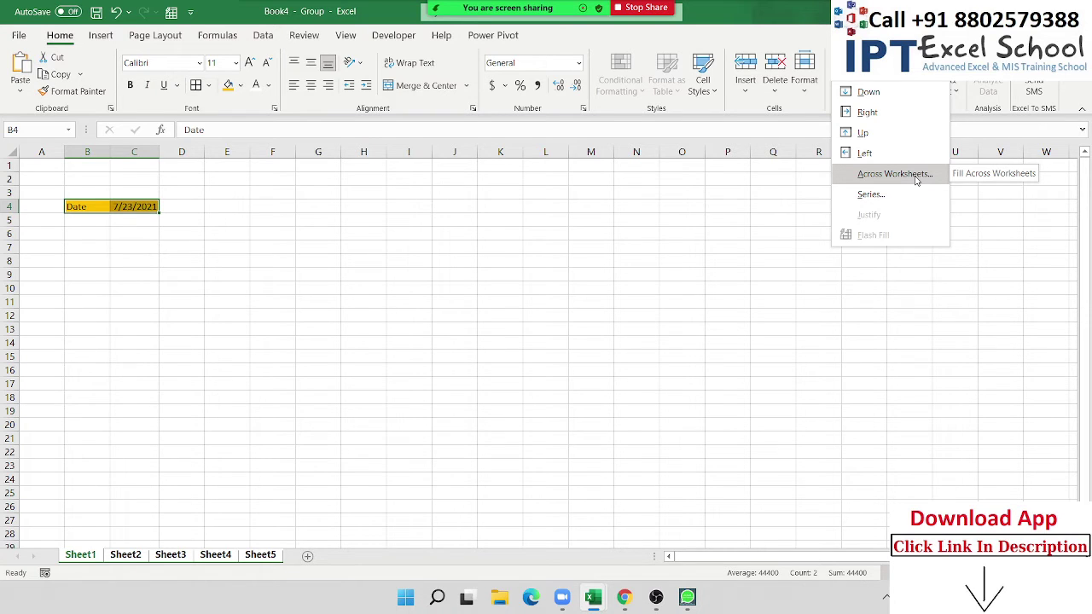
pyautogui.click(894, 174)
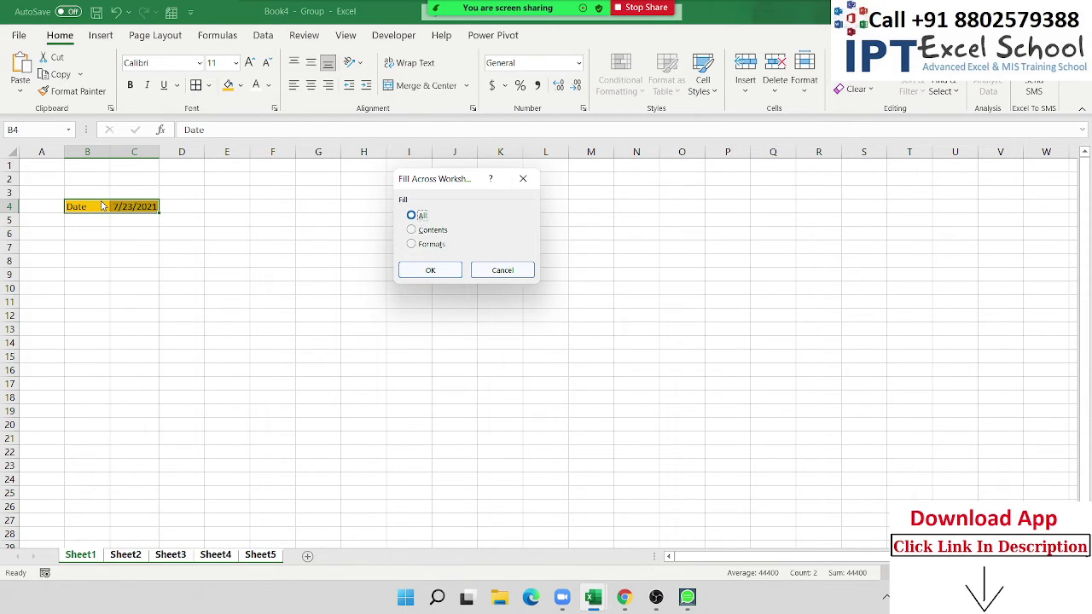
pyautogui.click(435, 232)
pyautogui.click(441, 248)
pyautogui.click(413, 215)
pyautogui.click(433, 268)
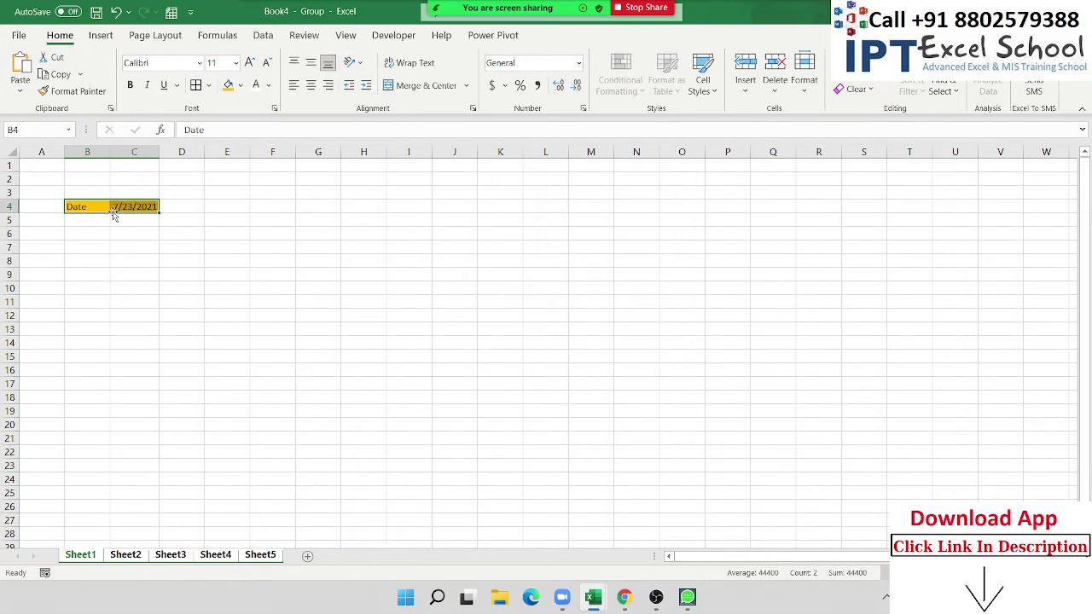
# Check Sheet2 through Sheet5 for the copied gold Date row
pyautogui.click(99, 344)
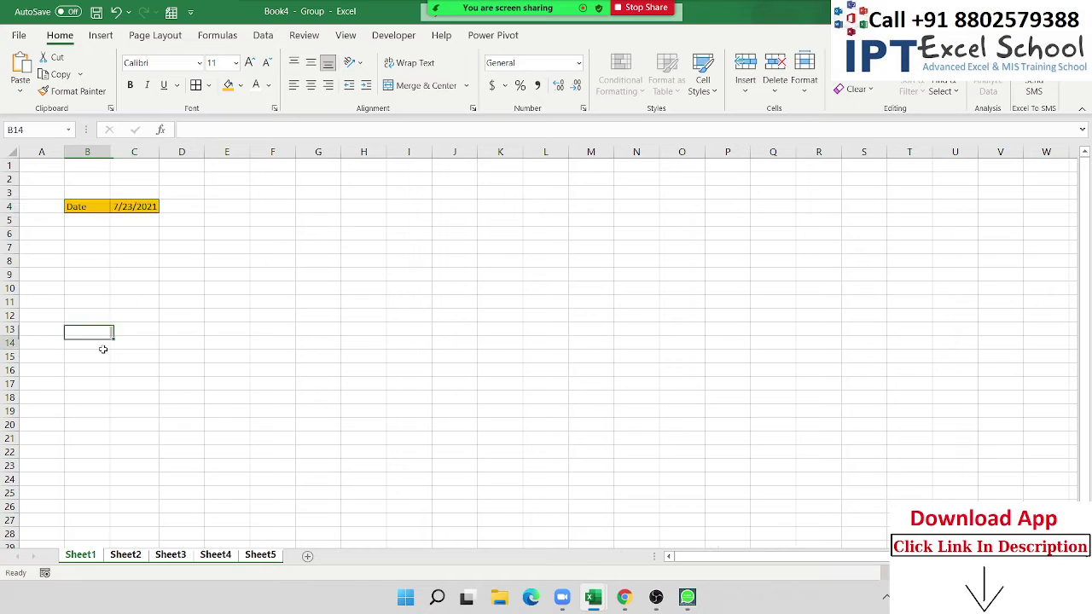
pyautogui.click(141, 556)
pyautogui.click(169, 556)
pyautogui.click(215, 556)
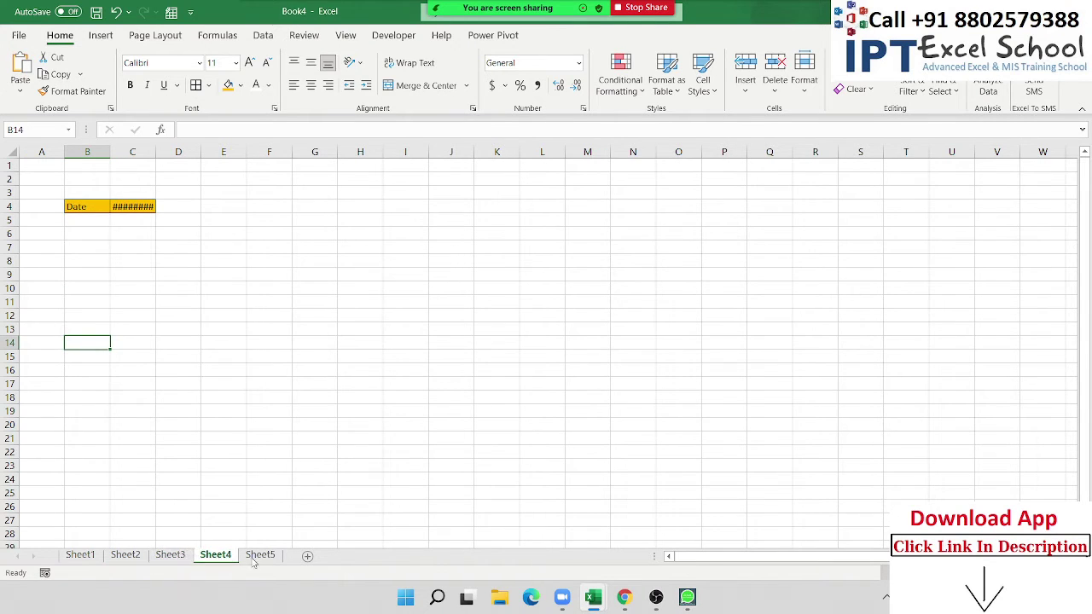
pyautogui.click(262, 556)
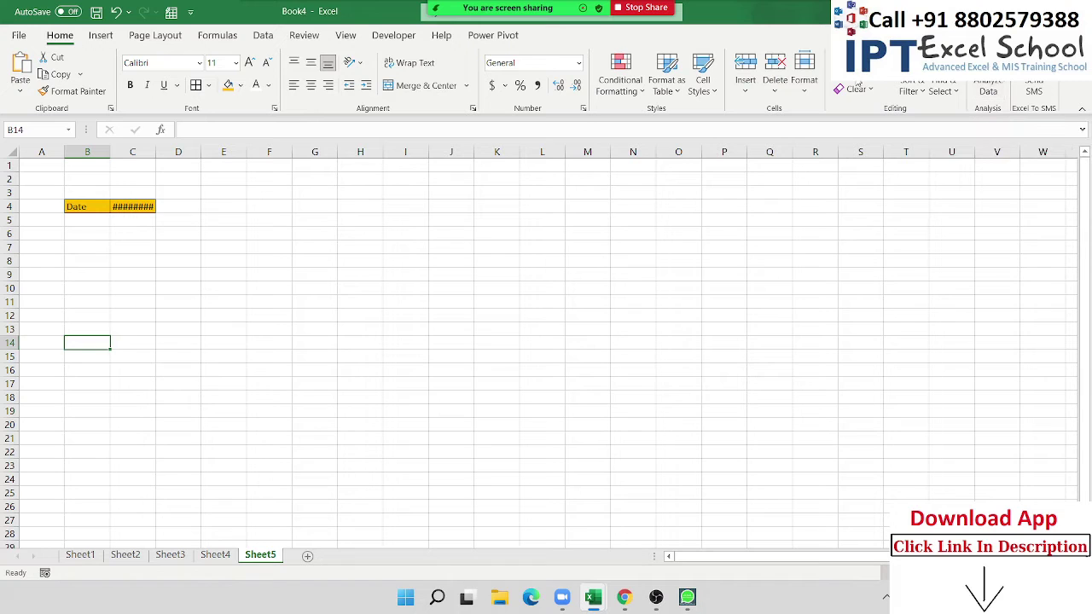
pyautogui.click(855, 76)
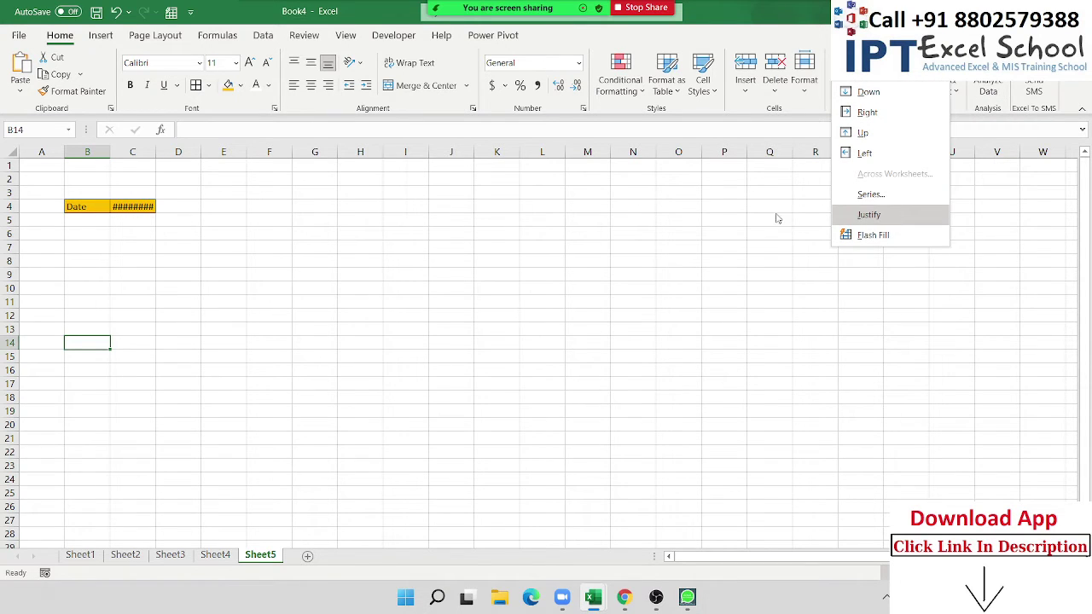
# Enter a first name in G1 and drag it down to fill G1:G14 with names
pyautogui.click(318, 169)
pyautogui.click(318, 169)
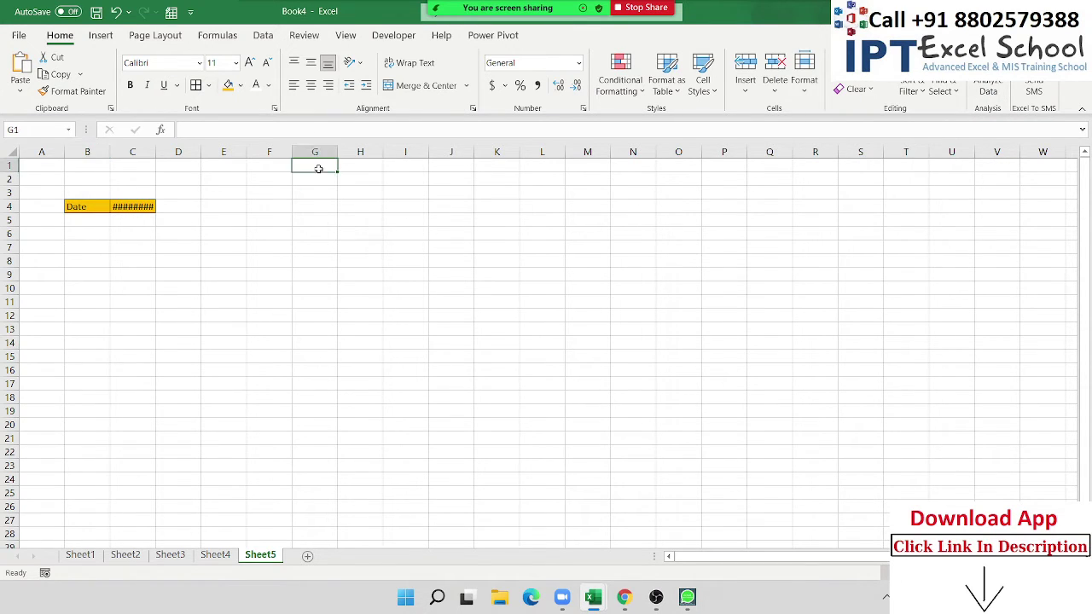
pyautogui.write('Puja')
pyautogui.click(314, 196)
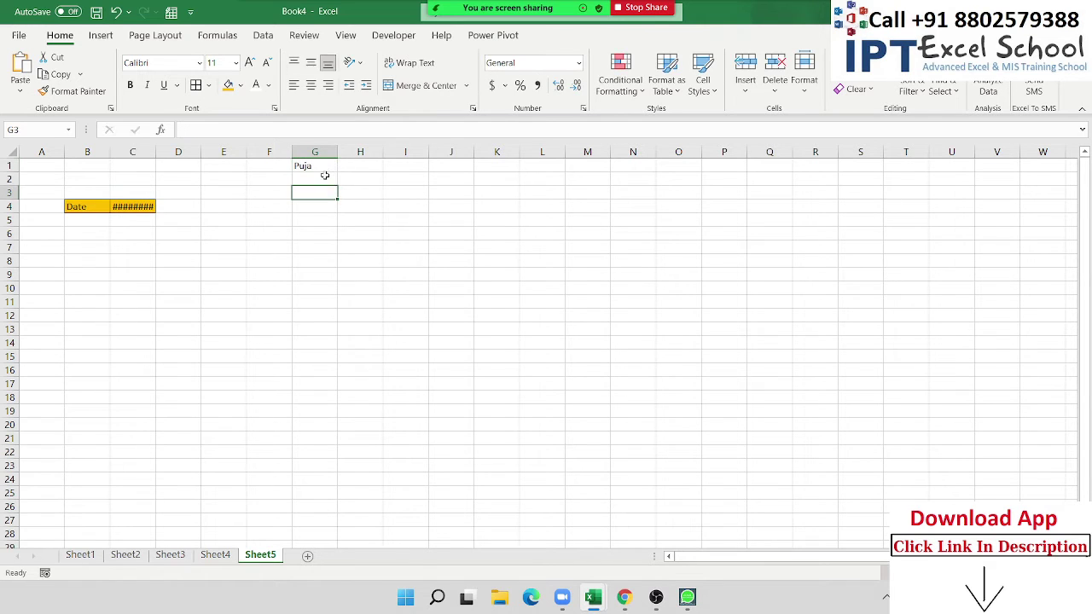
pyautogui.click(324, 169)
pyautogui.moveTo(337, 172); pyautogui.dragTo(314, 351)
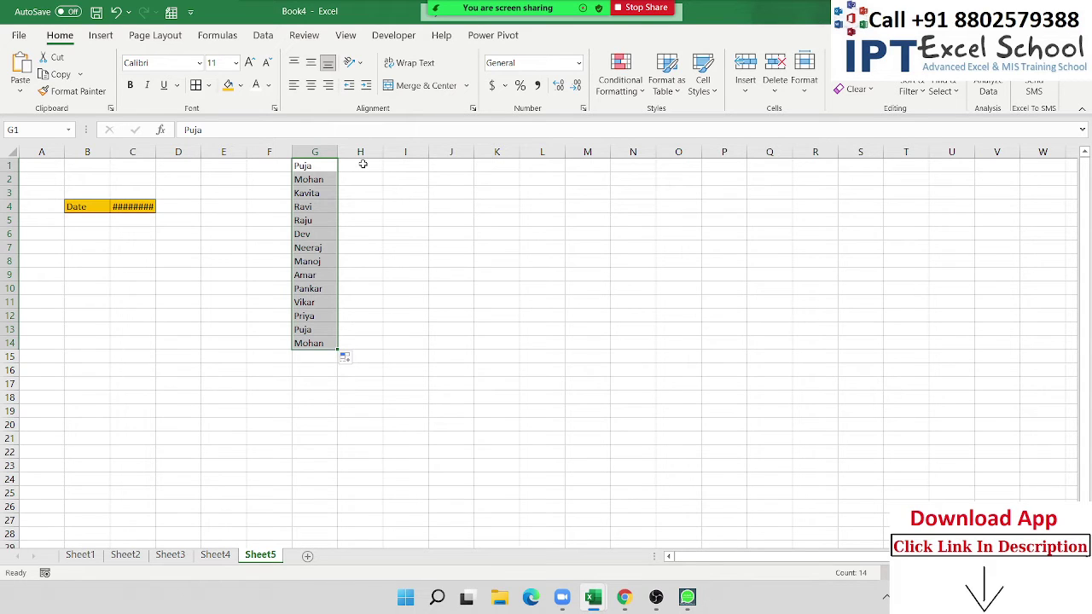
# Type a manually combined name into I1, then discard it
pyautogui.click(407, 167)
pyautogui.write('Puja,')
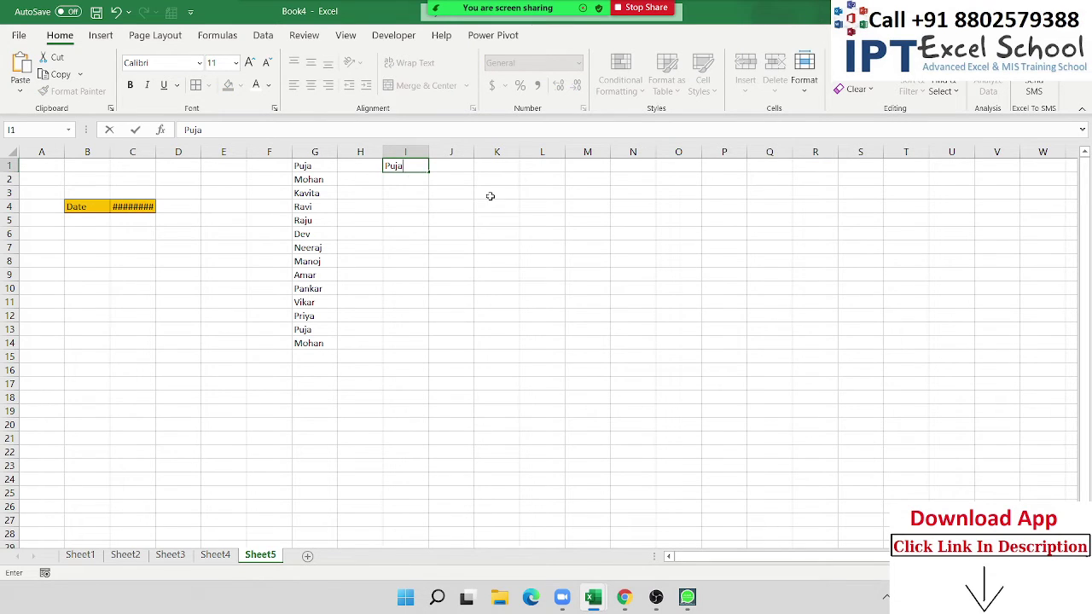
pyautogui.write('Mohan')
pyautogui.press('Escape')
# Begin a CONCATENATE formula in I1 referencing G1, G2 and G3, then cancel it
pyautogui.write('=')
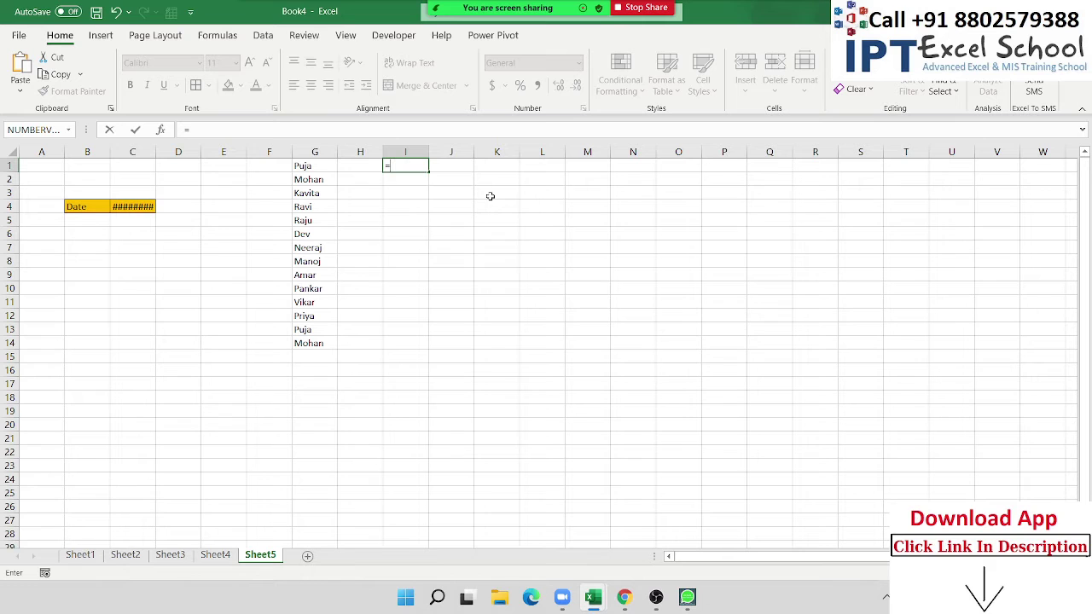
pyautogui.write('con')
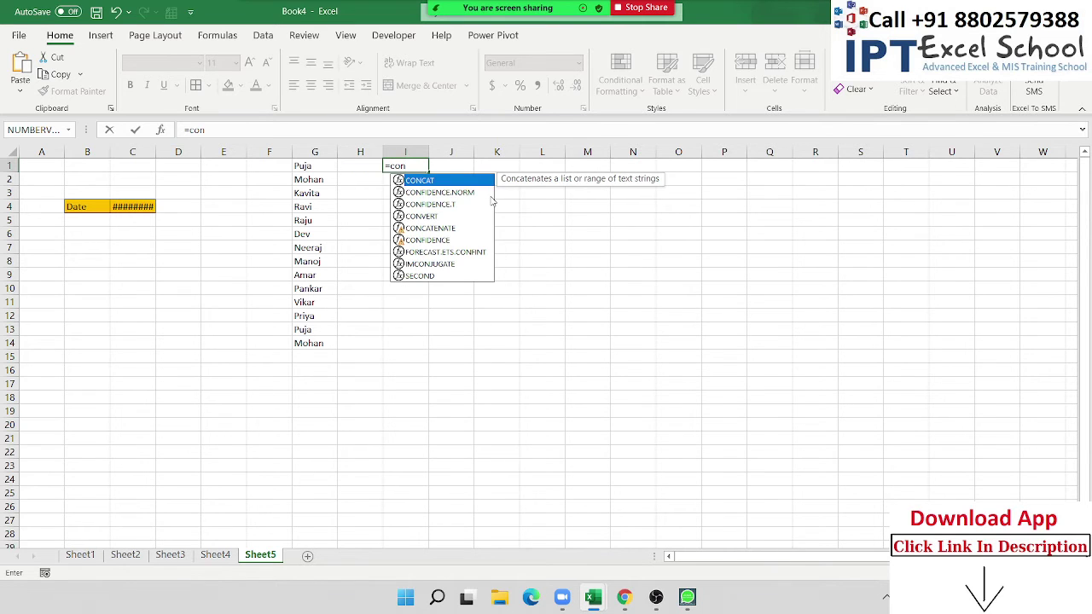
pyautogui.press('Down')
pyautogui.press('Down')
pyautogui.press('Down')
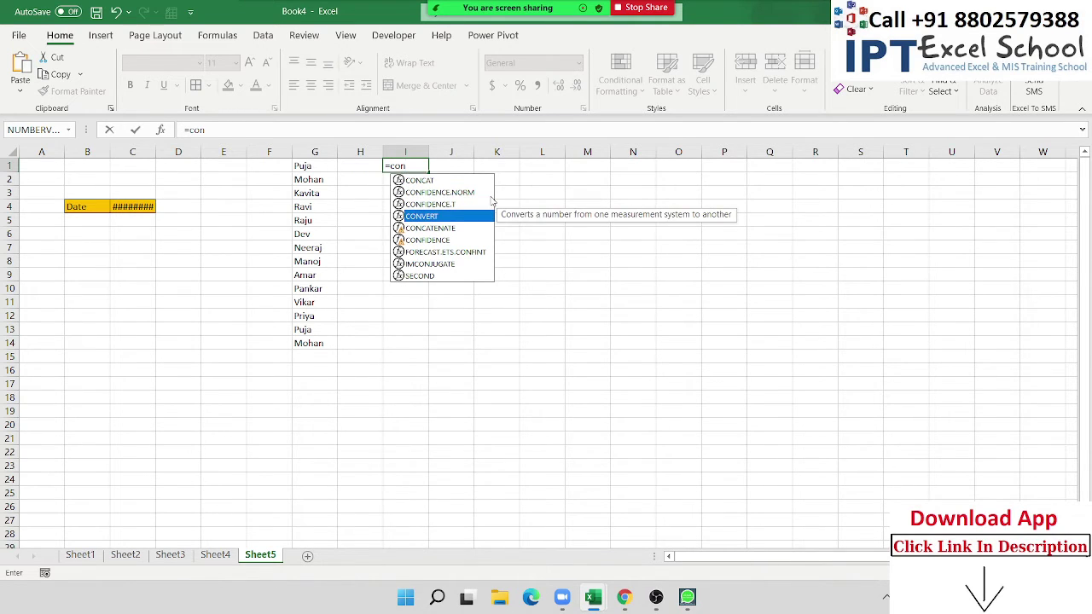
pyautogui.press('Down')
pyautogui.press('Tab')
pyautogui.press('Left')
pyautogui.press('Left')
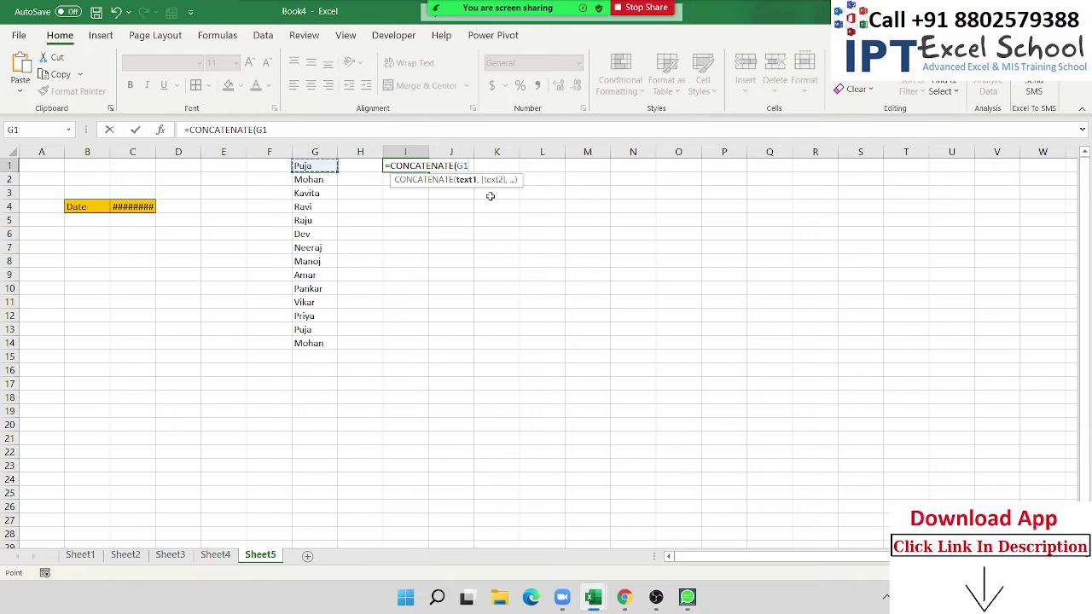
pyautogui.write(',')
pyautogui.press('Down')
pyautogui.press('Left')
pyautogui.press('Left')
pyautogui.press('Left')
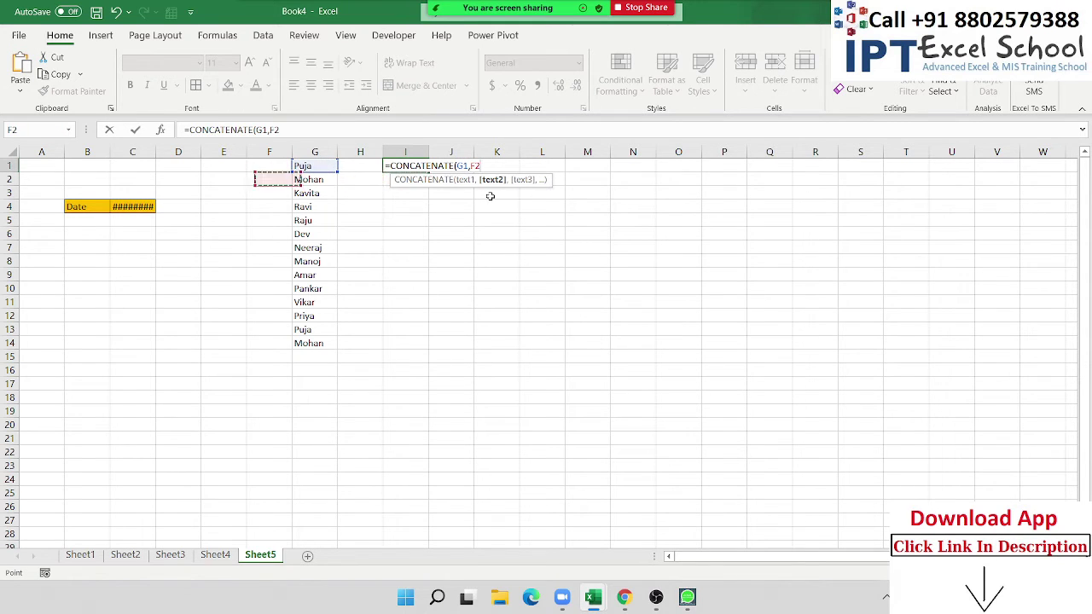
pyautogui.press('Right')
pyautogui.write(',')
pyautogui.press('Down')
pyautogui.press('Left')
pyautogui.press('Left')
pyautogui.press('Left')
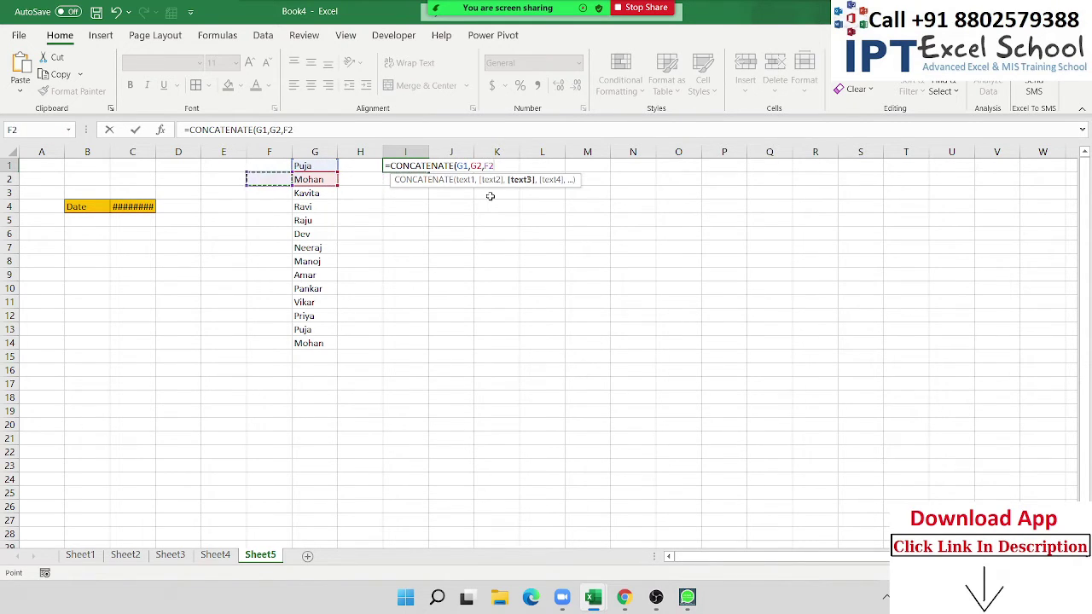
pyautogui.press('Down')
pyautogui.press('Right')
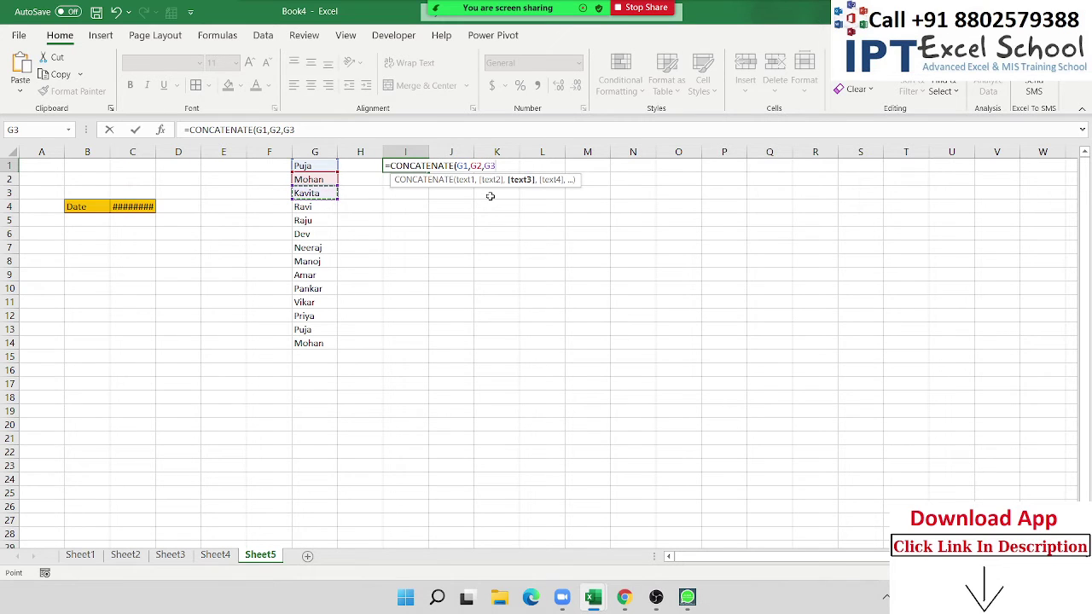
pyautogui.press('Escape')
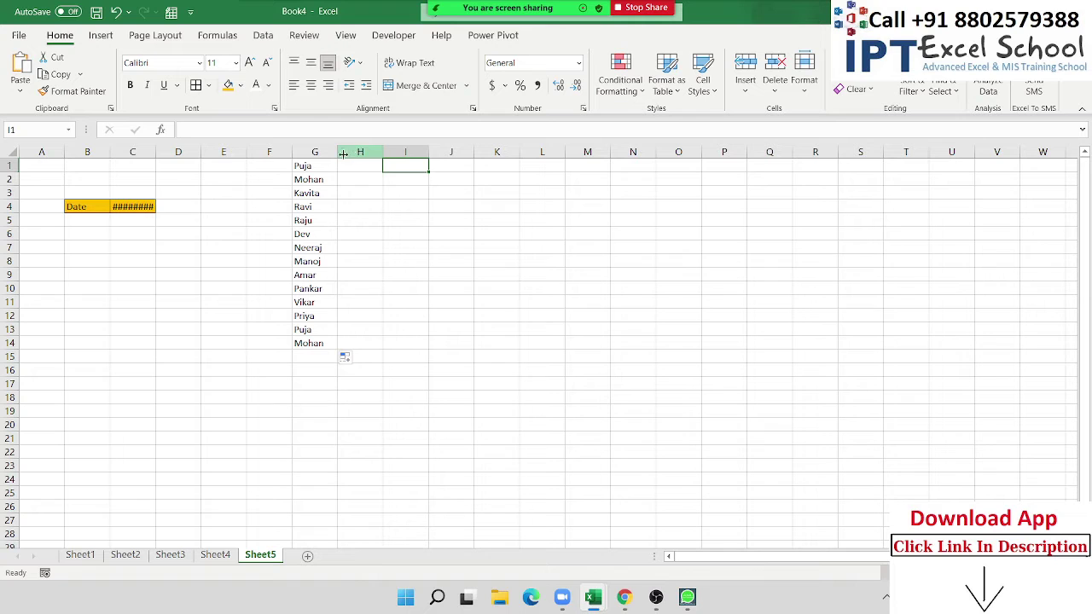
# Widen column G and justify names G1:G14 into one line in G1
pyautogui.moveTo(337, 152); pyautogui.dragTo(747, 165)
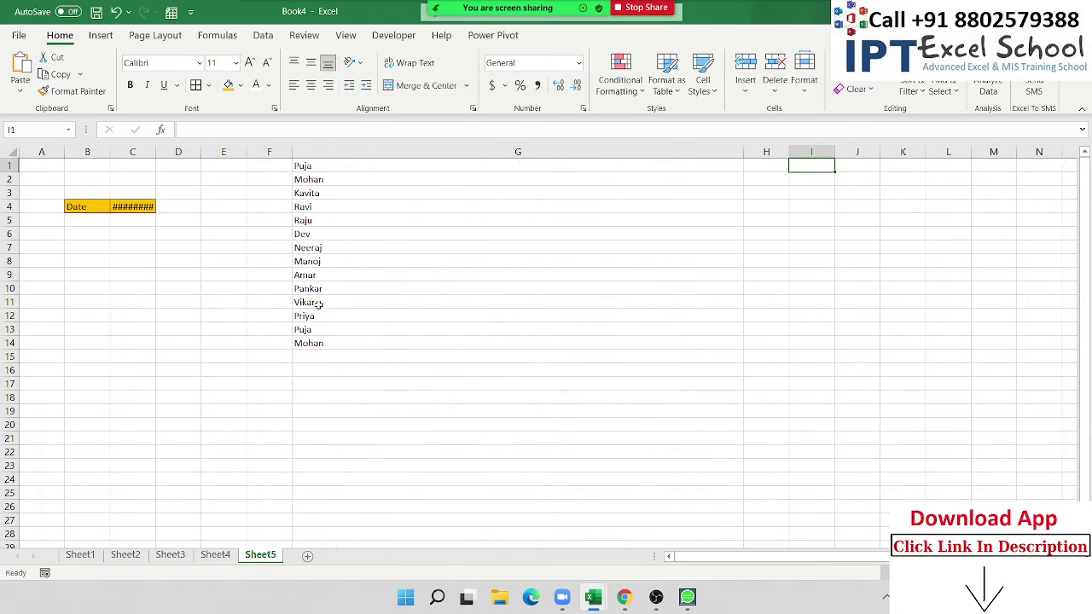
pyautogui.moveTo(327, 343); pyautogui.dragTo(424, 136)
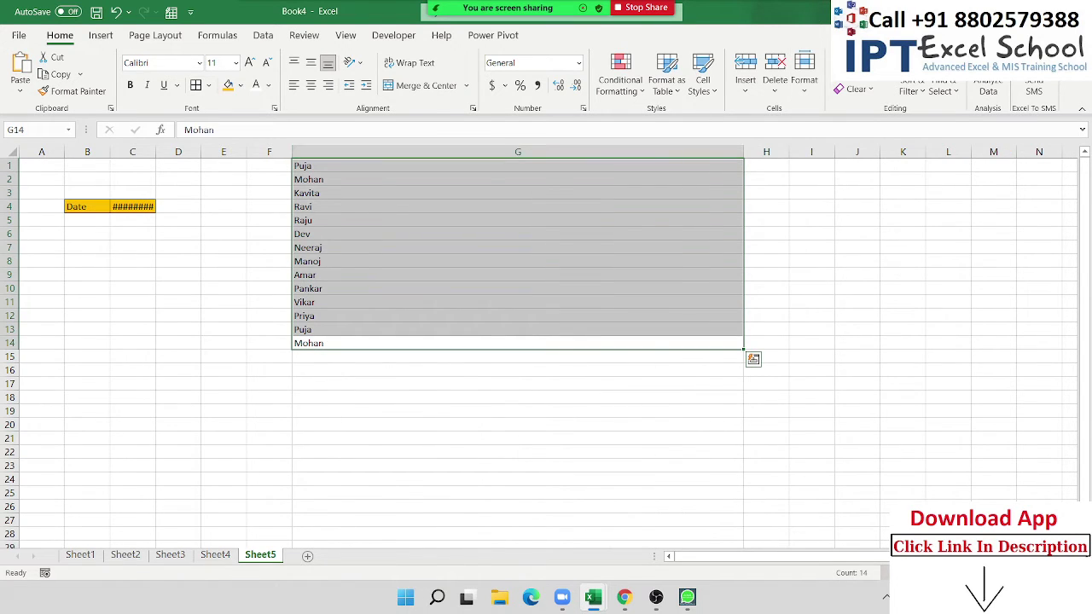
pyautogui.click(851, 72)
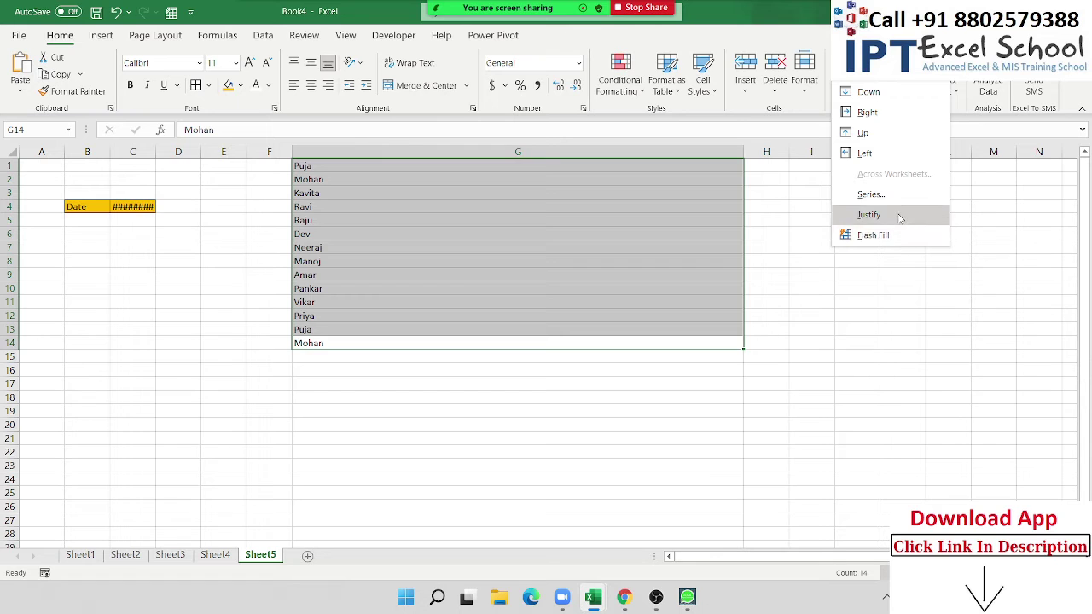
pyautogui.click(897, 214)
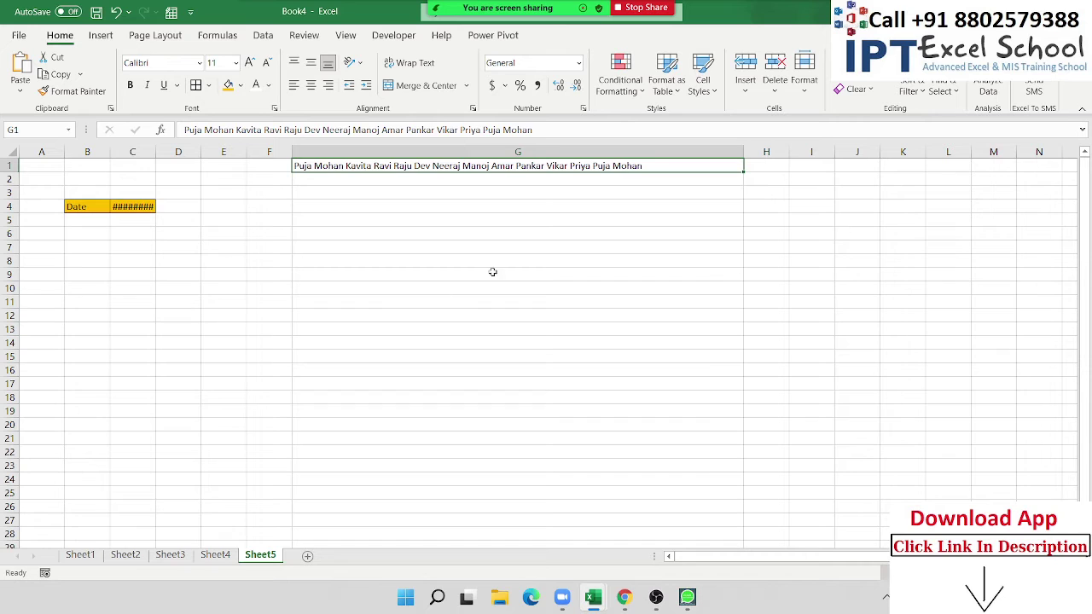
# Restore one name per row, narrow column G, try Fill > Justify, and undo it
pyautogui.click(734, 152)
pyautogui.write('Puja Mohan Kavita Ravi Raju Dev Neeraj Manoj Amar Pankar Vikar Priya Puja Mohan')
pyautogui.moveTo(745, 153); pyautogui.dragTo(571, 152)
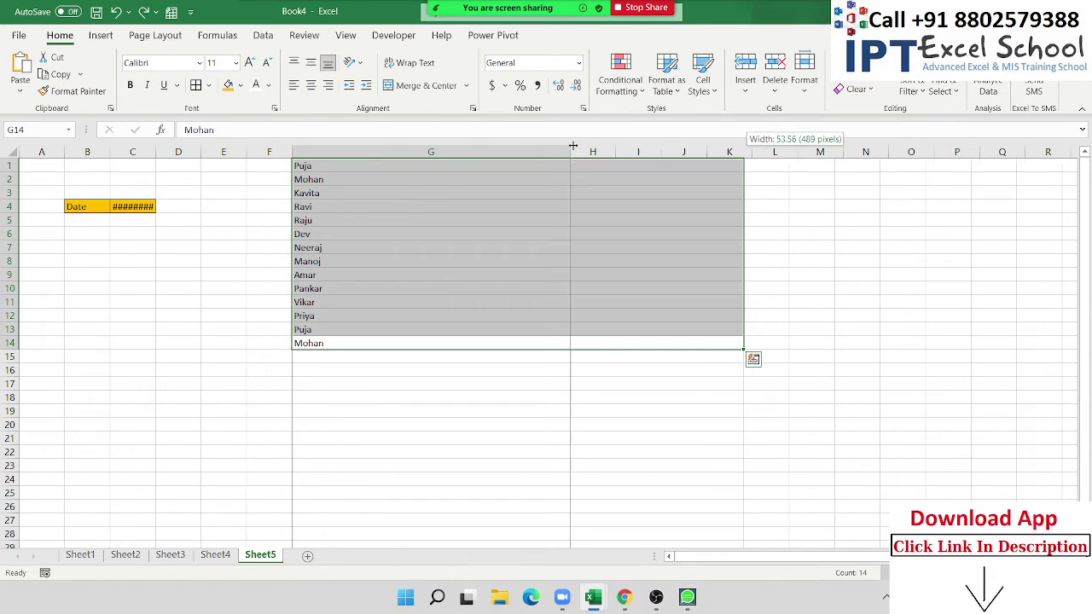
pyautogui.click(853, 71)
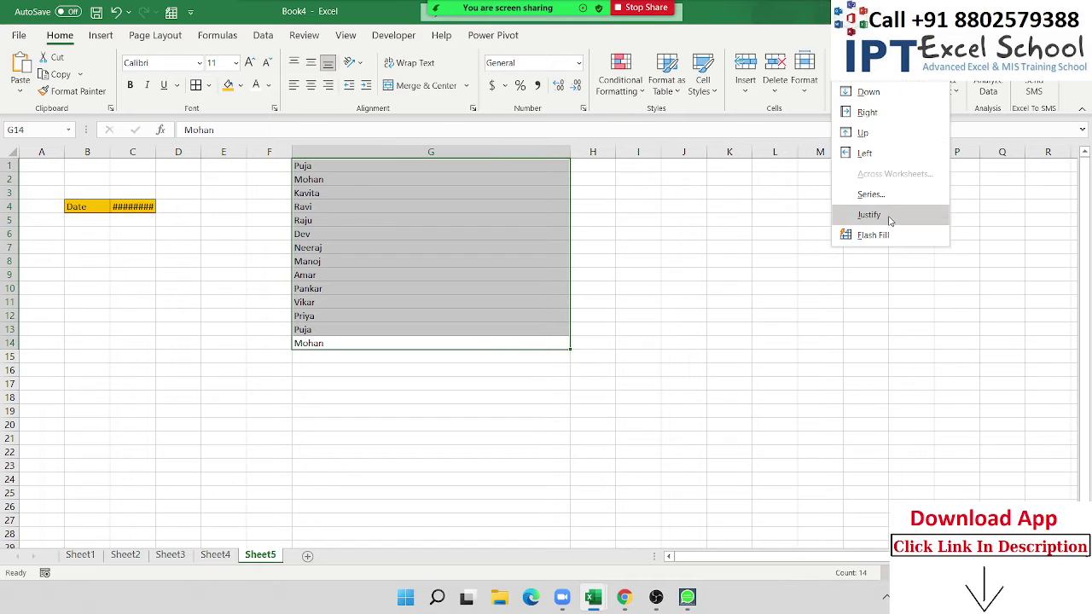
pyautogui.click(895, 215)
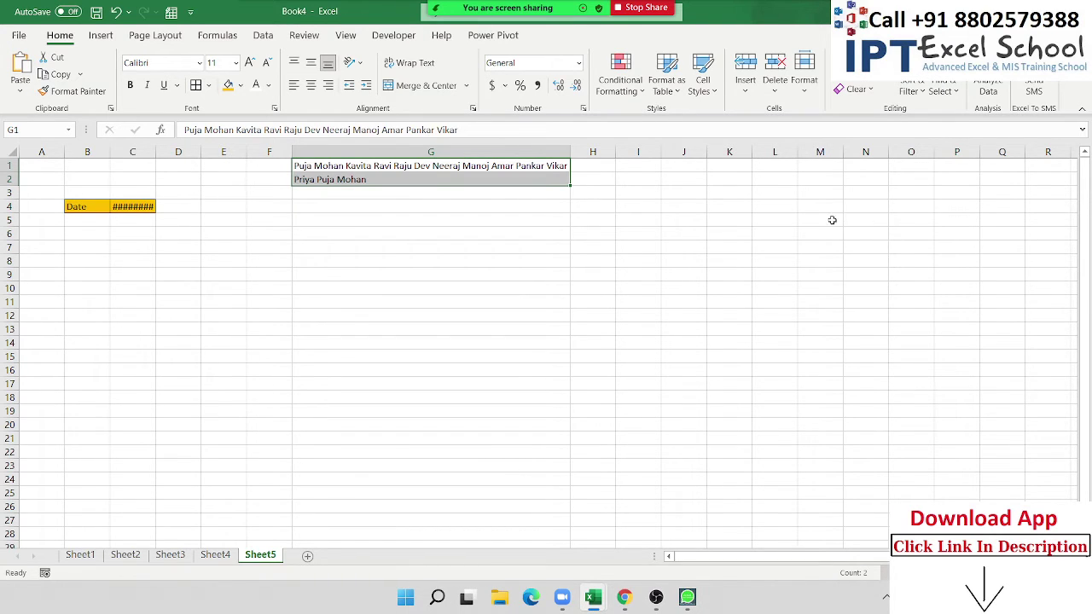
pyautogui.hotkey('ctrl', 'z')
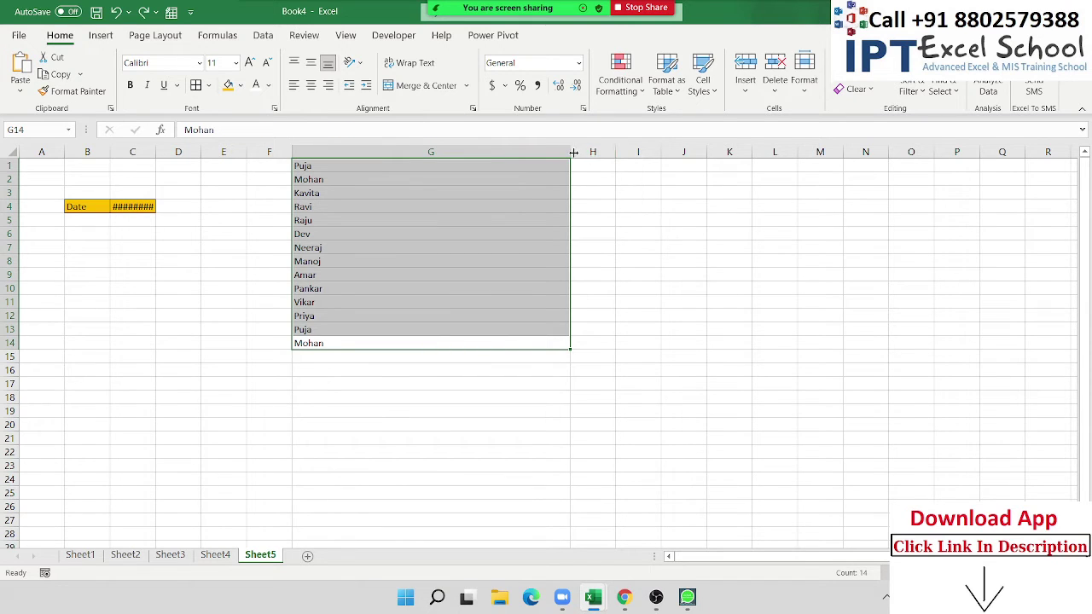
# Rewiden column G and justify all fourteen names into a single line in G1
pyautogui.moveTo(570, 154); pyautogui.dragTo(726, 156)
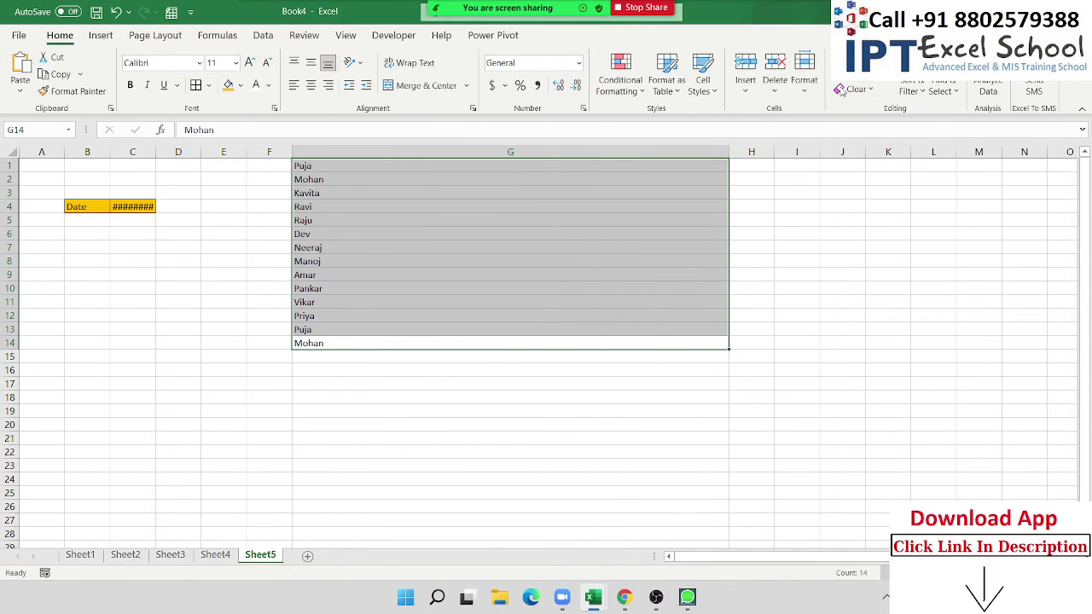
pyautogui.click(874, 82)
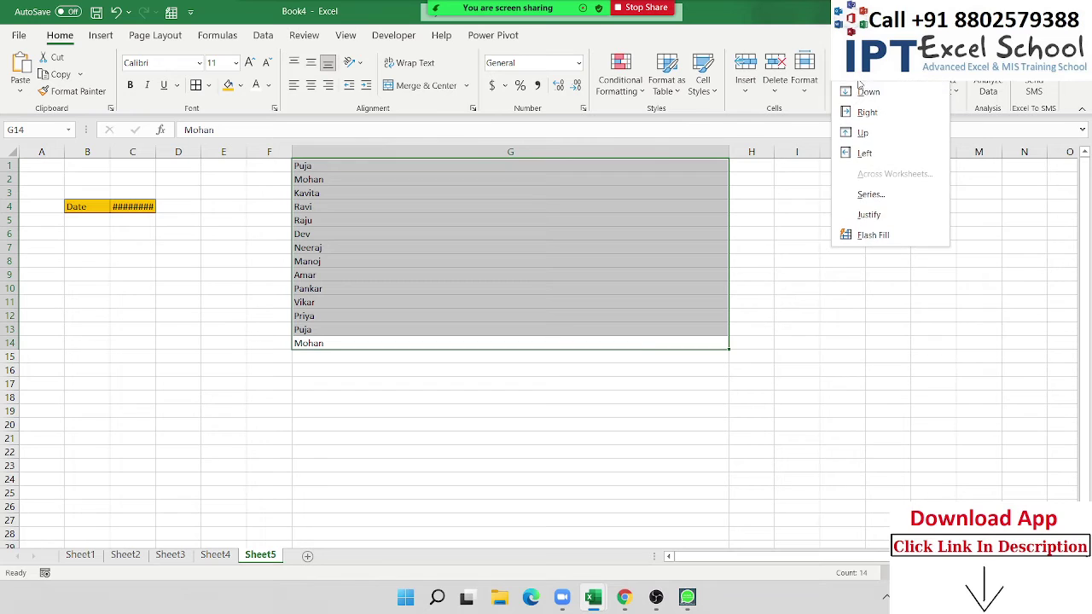
pyautogui.click(880, 217)
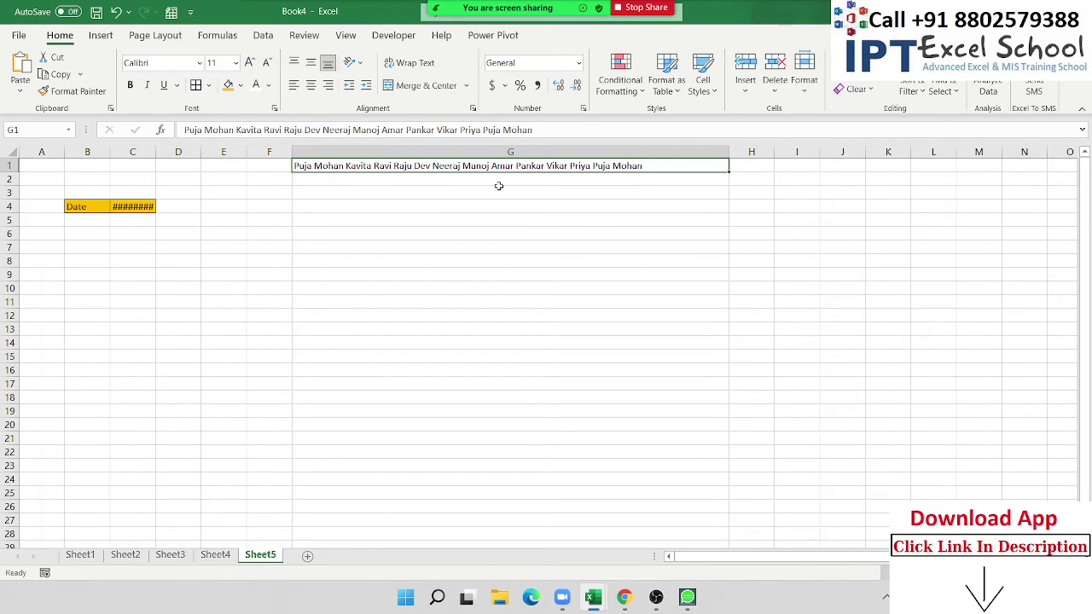
# Use Find and Replace to swap each space in G1 for a comma, 13 replacements
pyautogui.hotkey('ctrl', 'h')
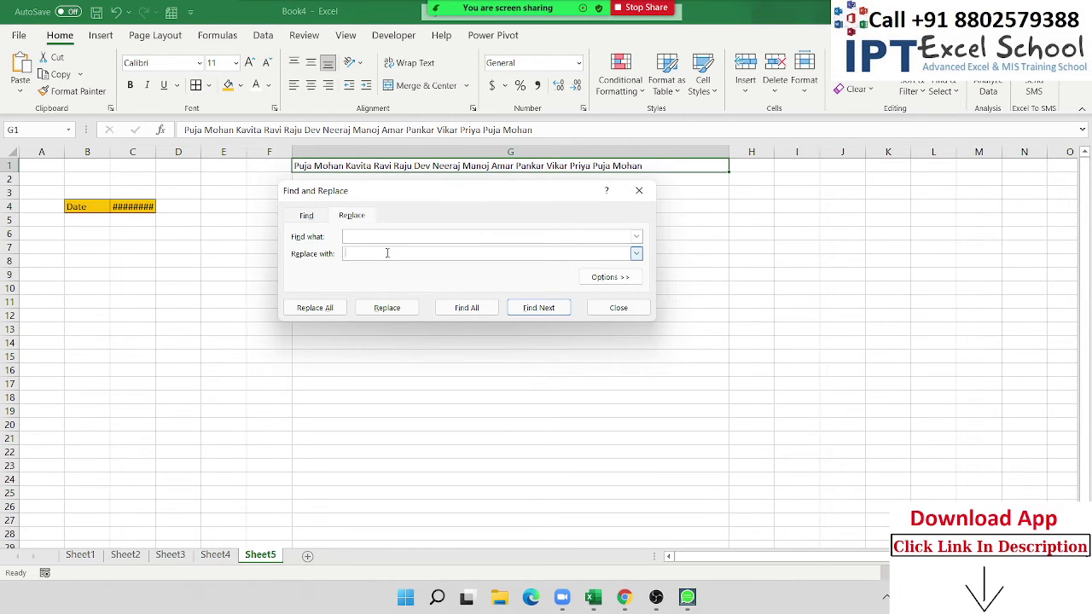
pyautogui.write(',')
pyautogui.click(331, 308)
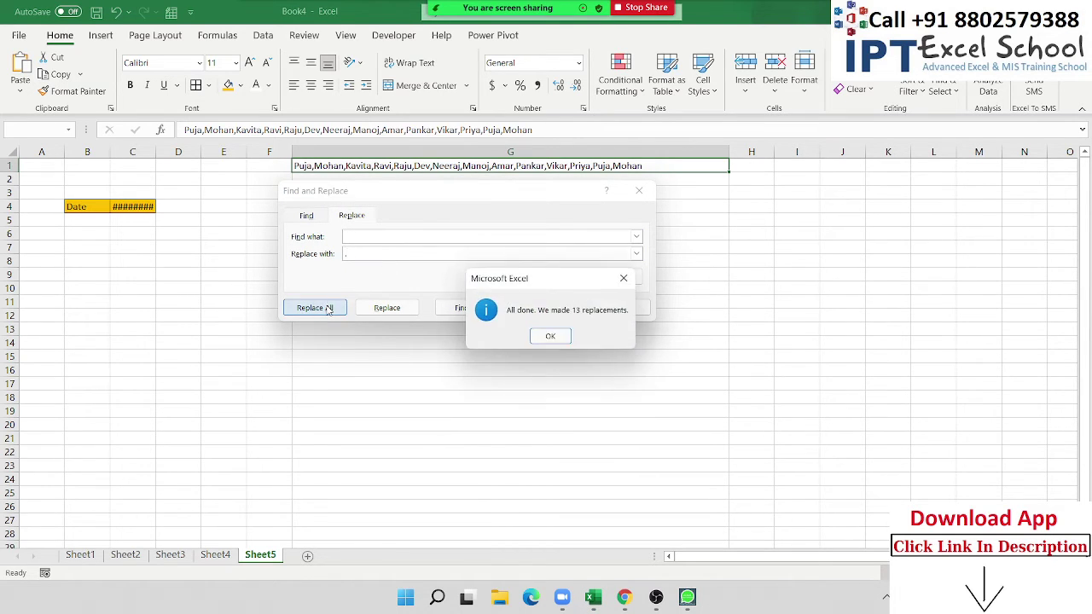
pyautogui.click(547, 337)
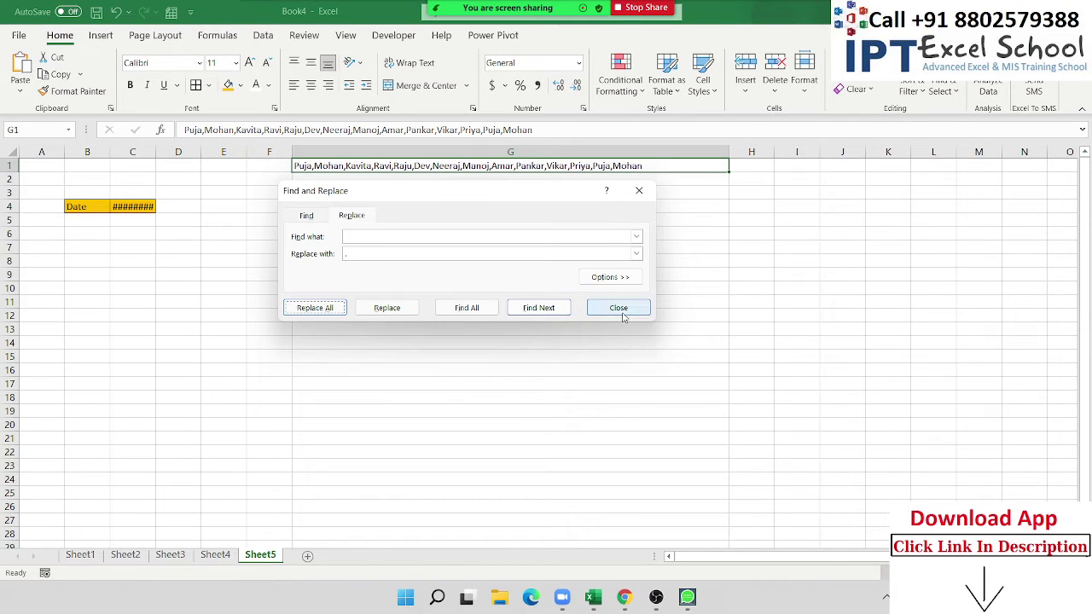
pyautogui.click(619, 322)
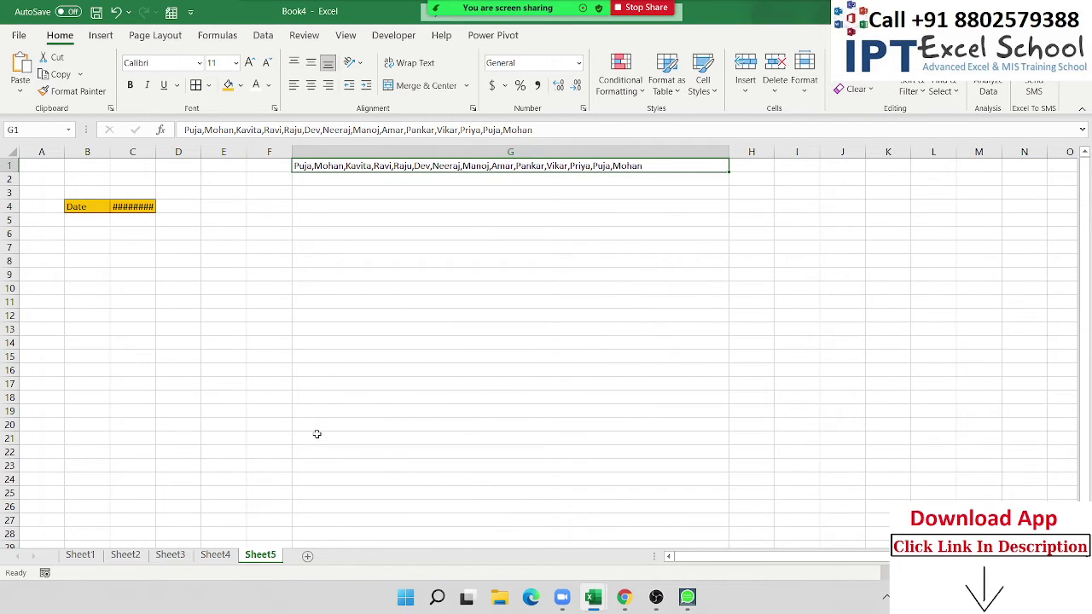
# Rejoin the names into one line in G1 with Home > Fill > Justify (Alt+H, F, I, J)
pyautogui.write('Puja Mohan Kavita Ravi Raju Dev Neeraj Manoj Amar Pankar Vikar Priya Puja Mohan')
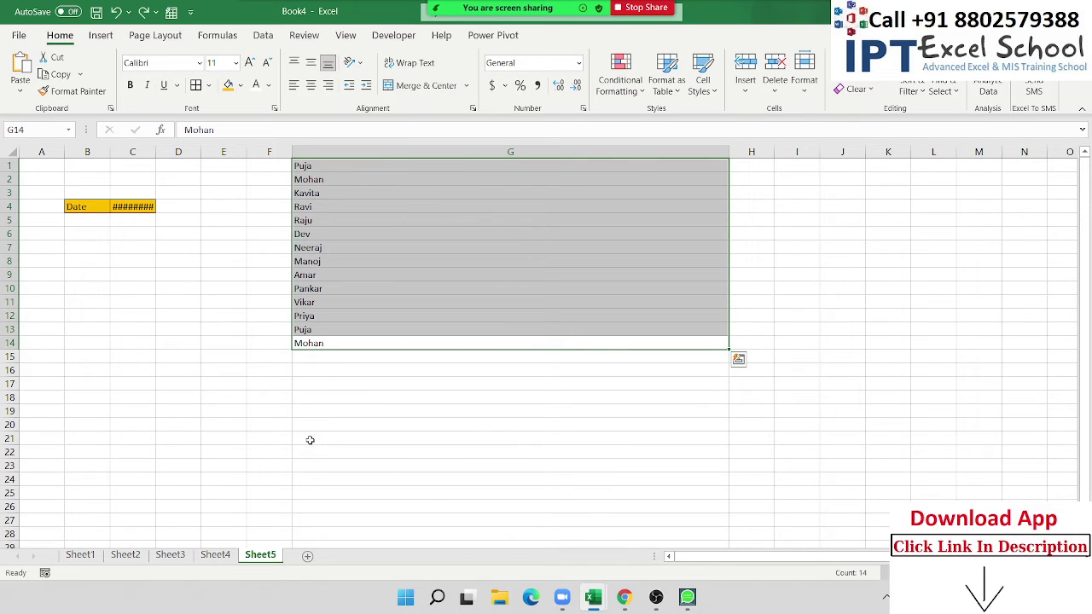
pyautogui.hotkey('alt', 'h')
pyautogui.press('f')
pyautogui.press('i')
pyautogui.press('j')
# Narrow column G, justify G1 back into one name per row, and autofit the column
pyautogui.click(385, 290)
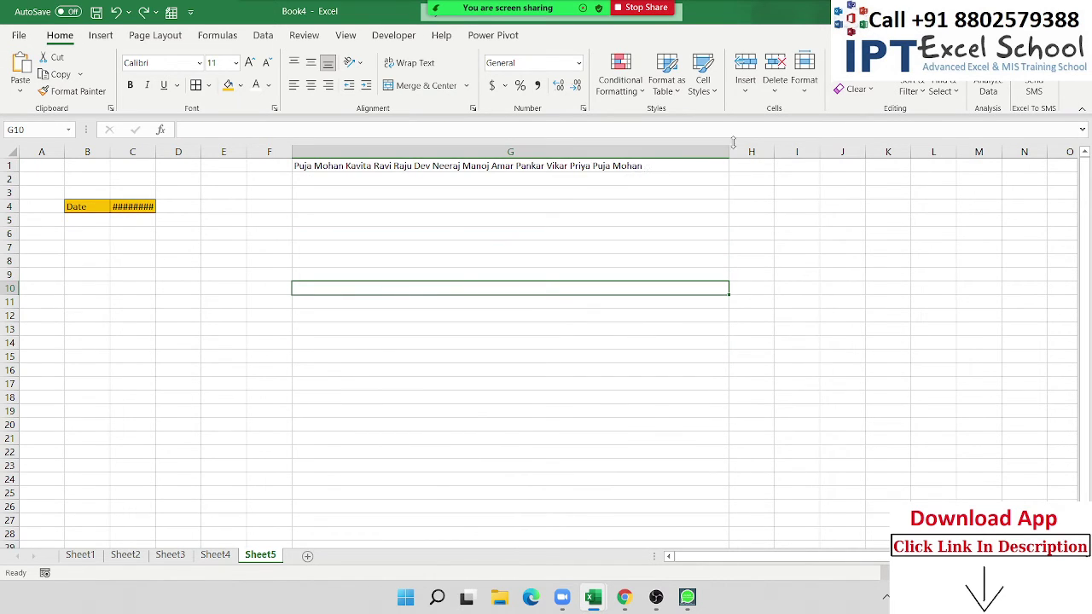
pyautogui.moveTo(733, 142)
pyautogui.mouseDown()
pyautogui.moveTo(315, 159)
pyautogui.moveTo(309, 209)
pyautogui.mouseUp()
pyautogui.click(312, 166)
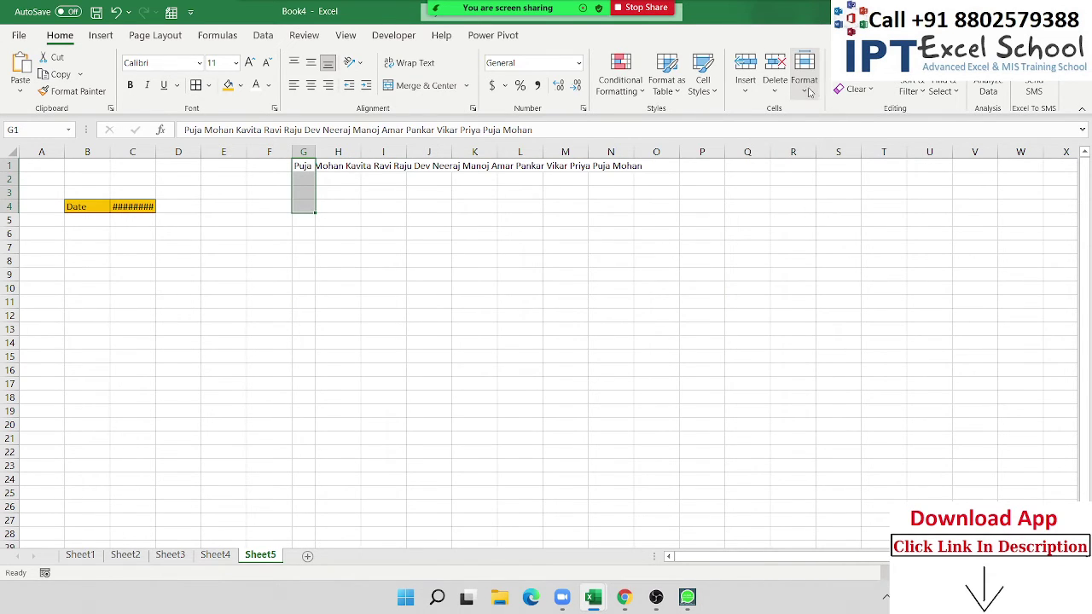
pyautogui.click(857, 72)
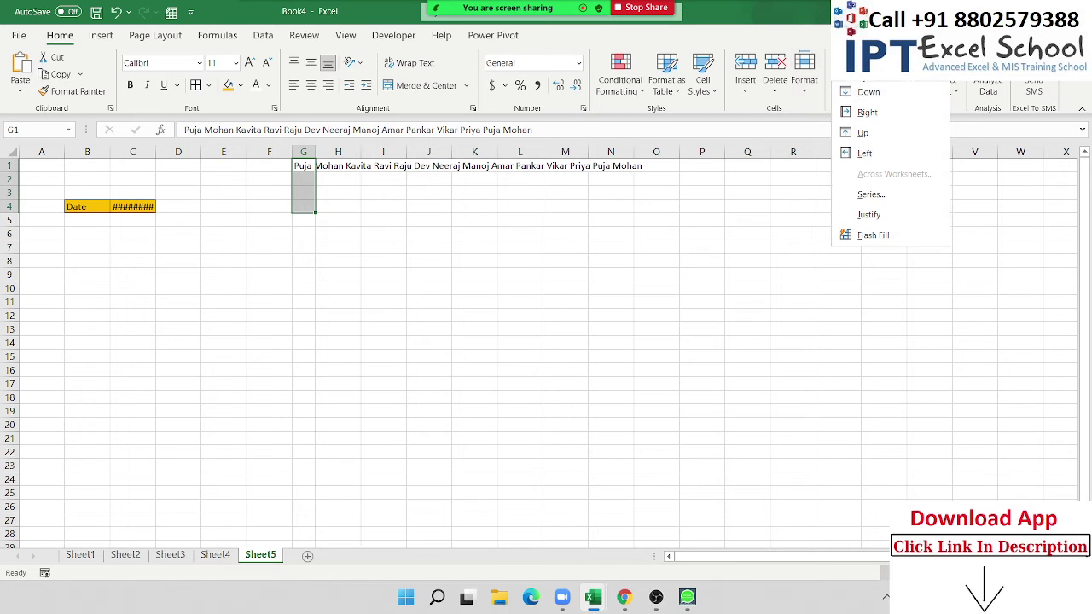
pyautogui.click(874, 219)
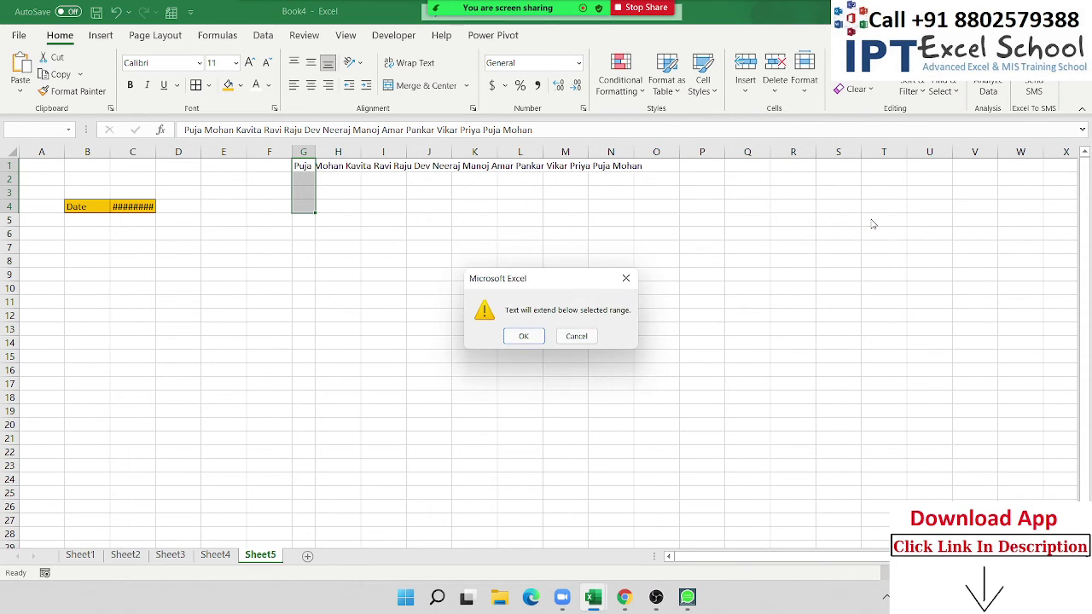
pyautogui.click(509, 340)
pyautogui.click(362, 228)
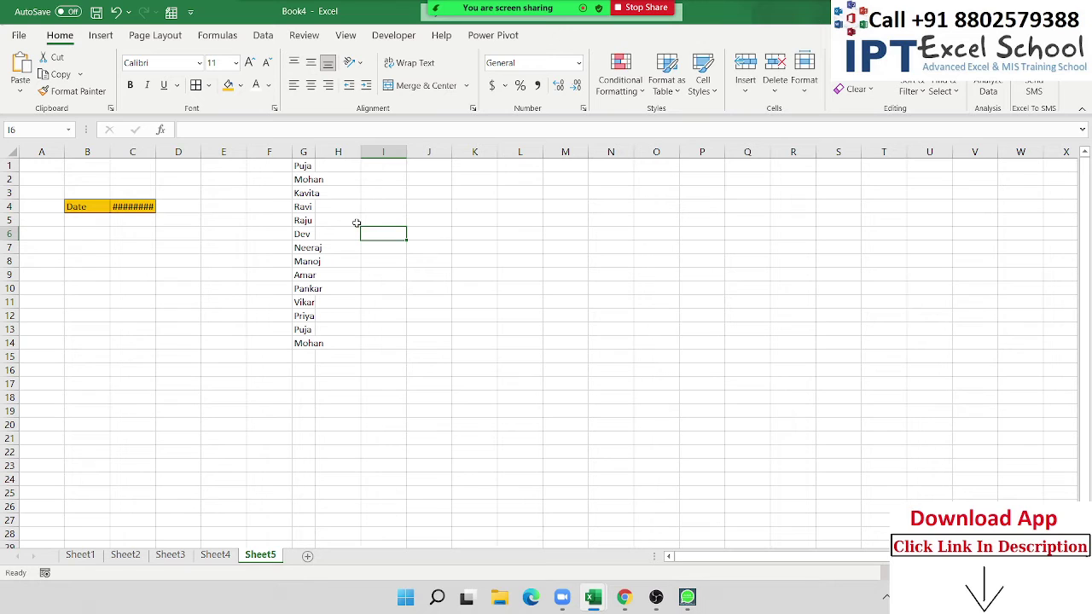
pyautogui.doubleClick(314, 152)
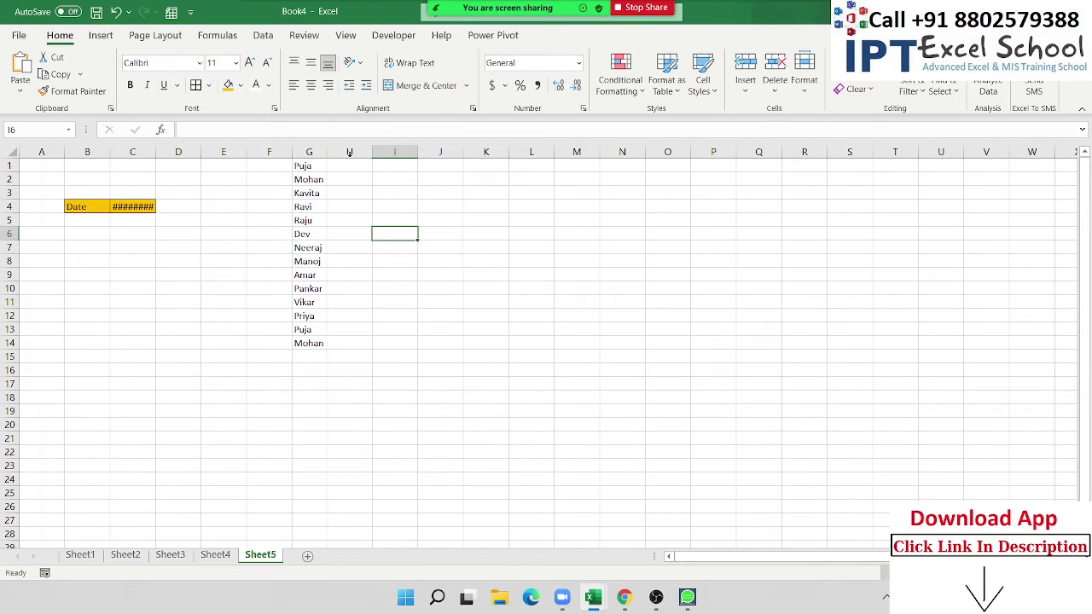
pyautogui.click(393, 165)
# Start a =TYPE formula in I1, cancel it, and open the Home > Fill options
pyautogui.write('=')
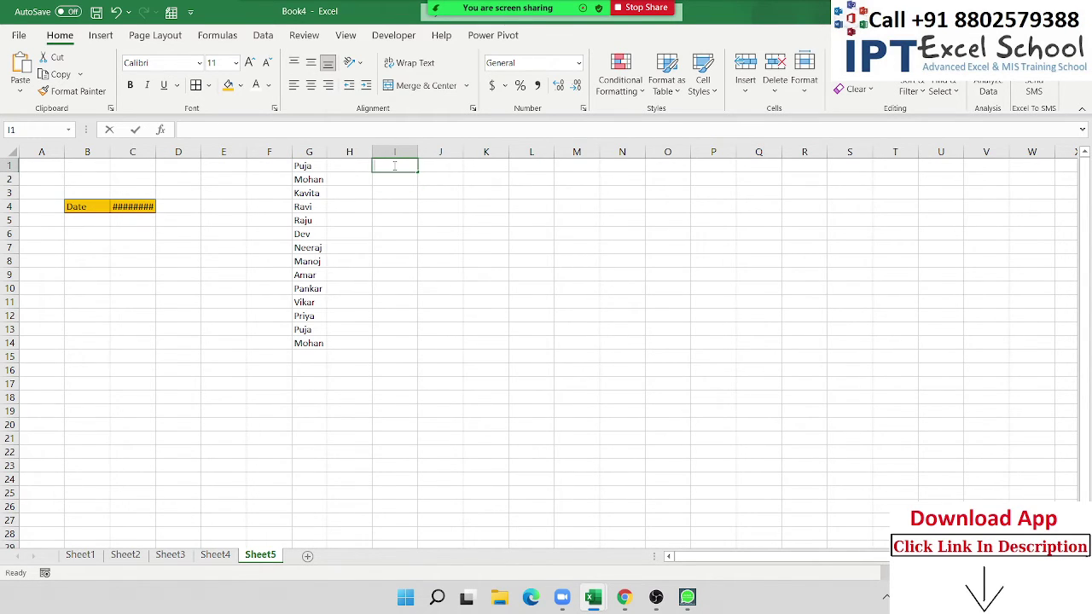
pyautogui.write('ty')
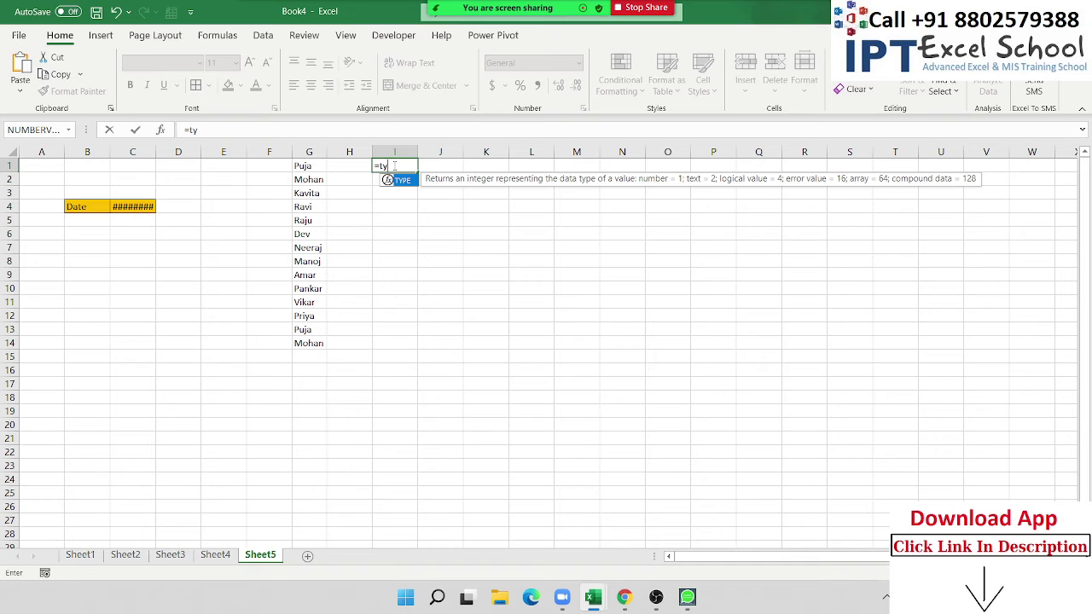
pyautogui.press('BackSpace')
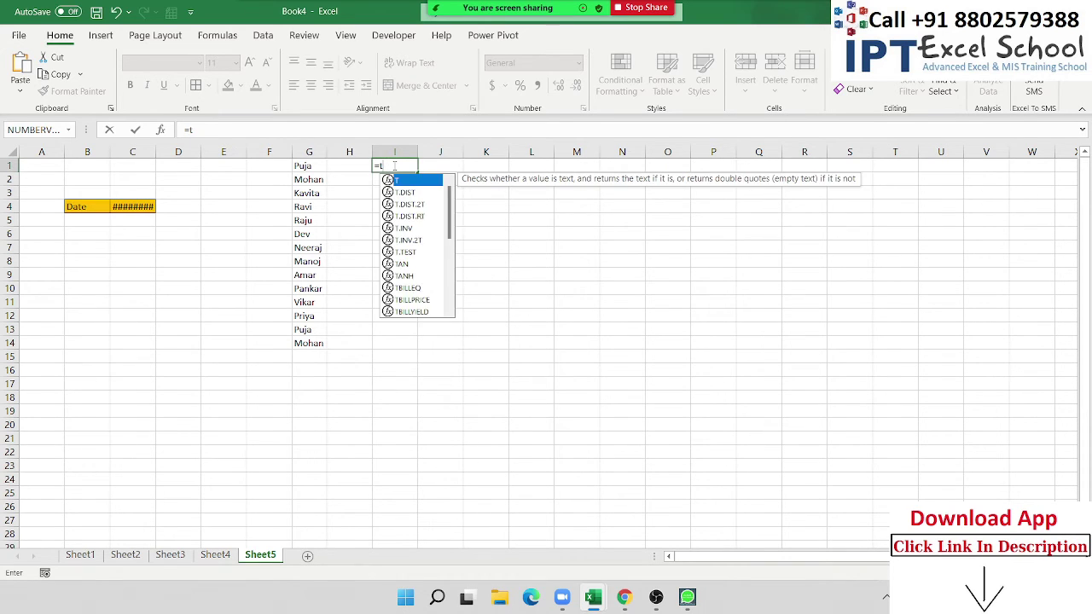
pyautogui.write('e')
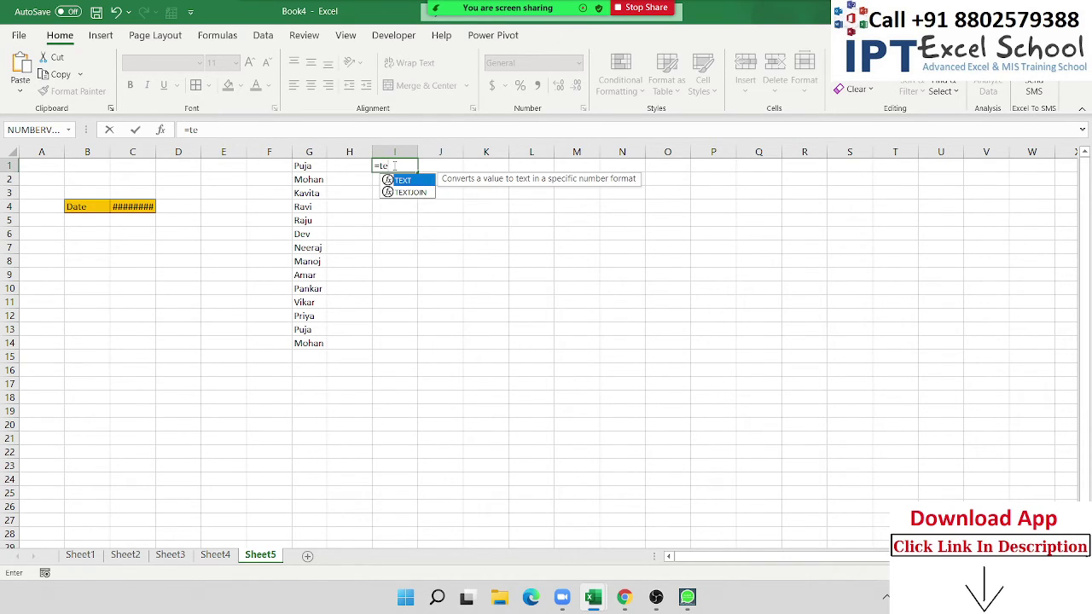
pyautogui.press('Escape')
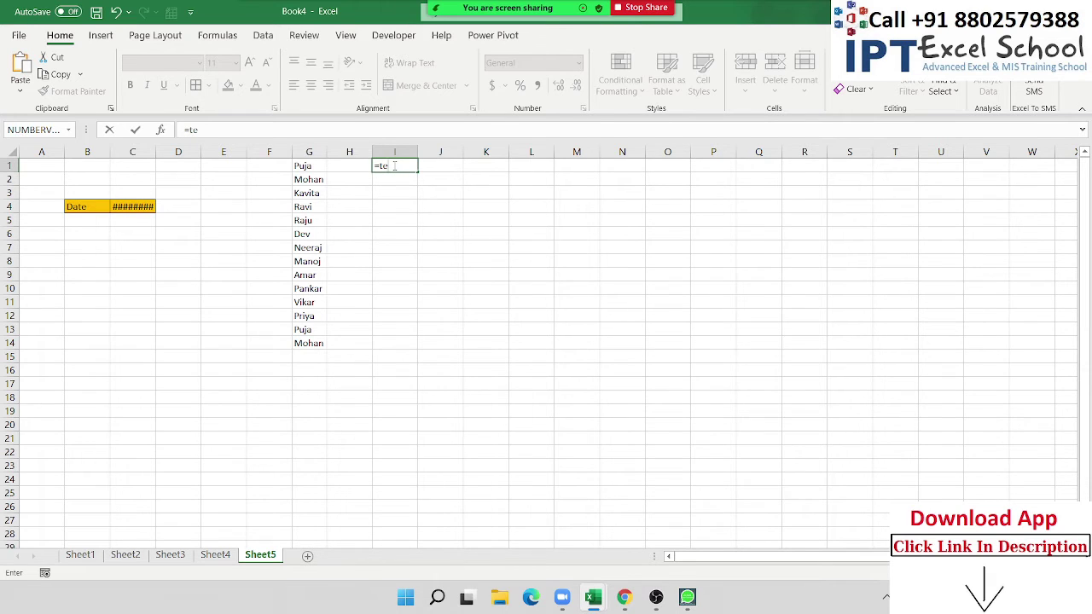
pyautogui.press('Escape')
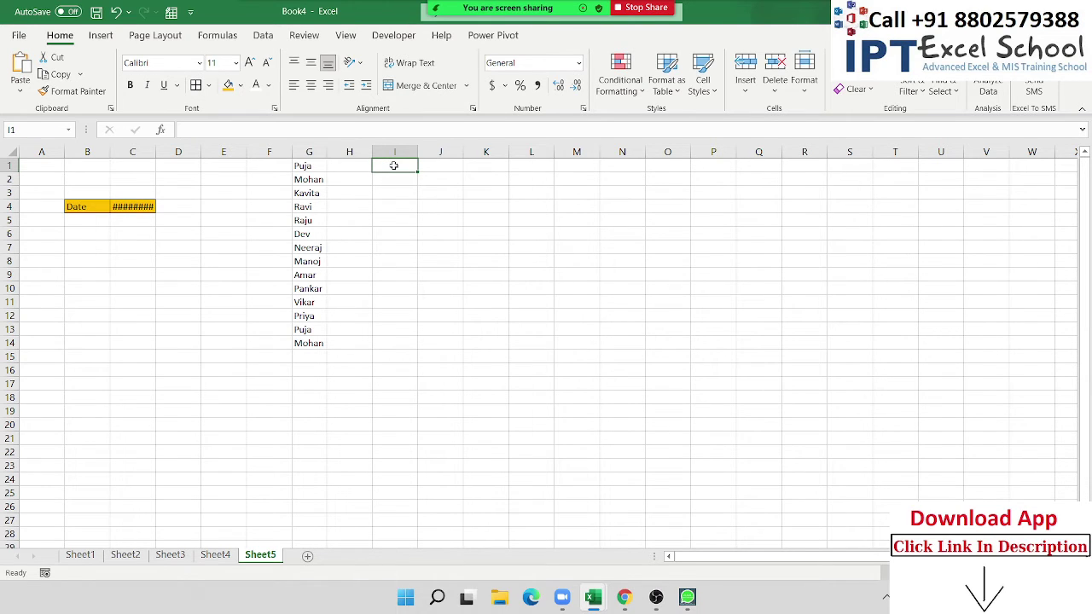
pyautogui.click(853, 68)
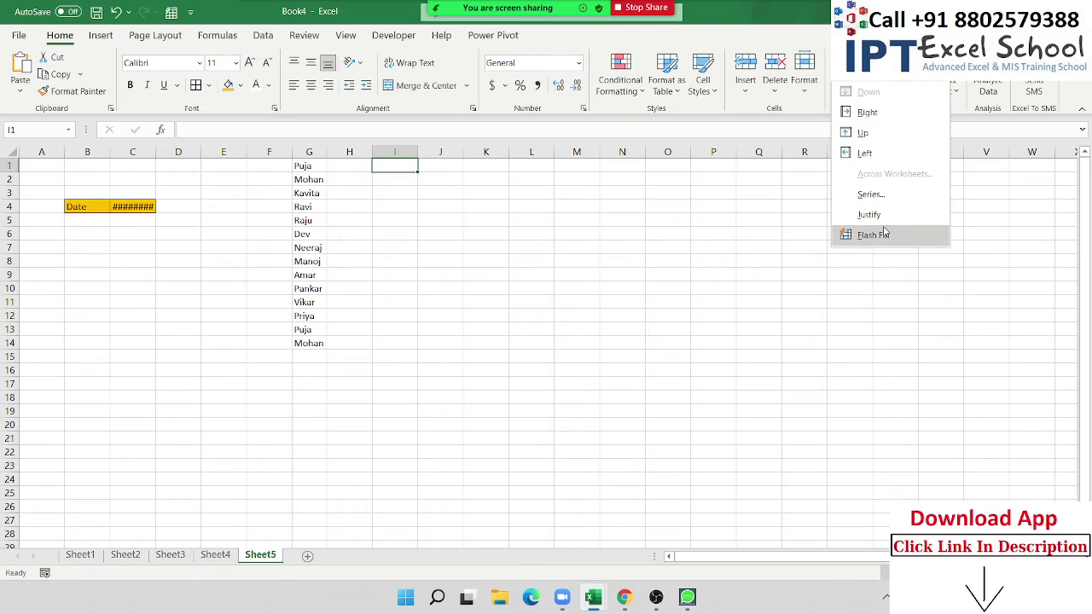
# Clear all fourteen names from G1:G14
pyautogui.click(282, 339)
pyautogui.moveTo(302, 343); pyautogui.dragTo(309, 135)
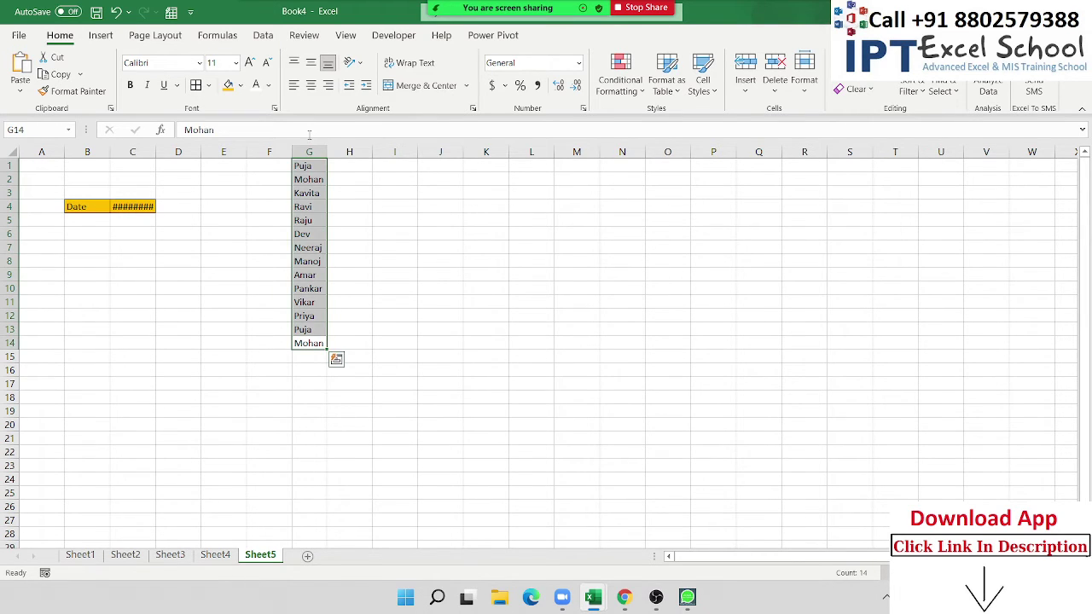
pyautogui.press('Delete')
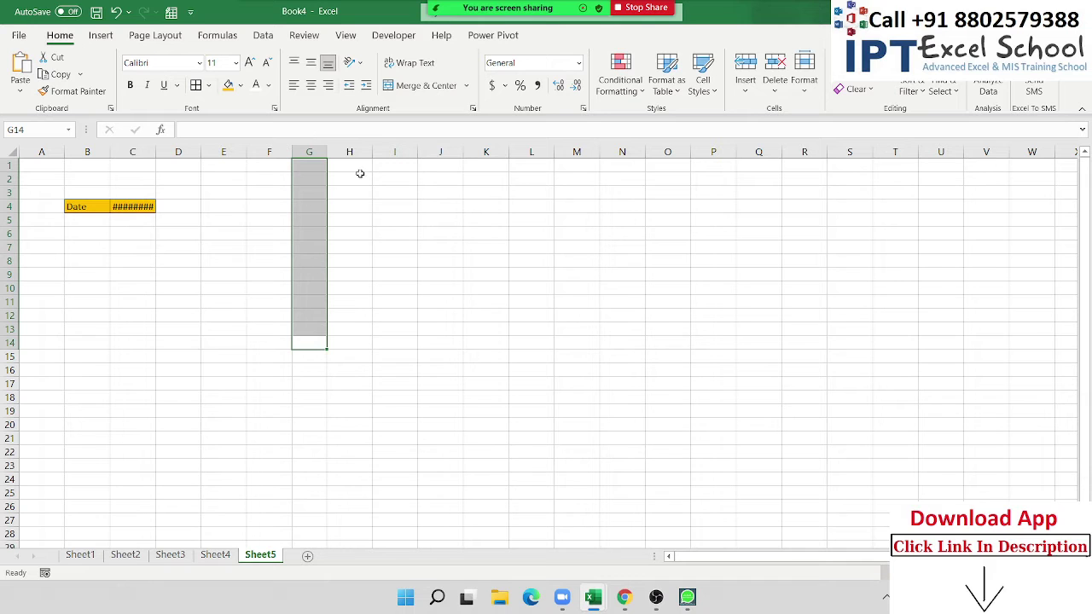
# Widen column H, add the 'Name' heading in H1 and two sample full names in H2:H3
pyautogui.moveTo(372, 152); pyautogui.dragTo(418, 151)
pyautogui.click(381, 171)
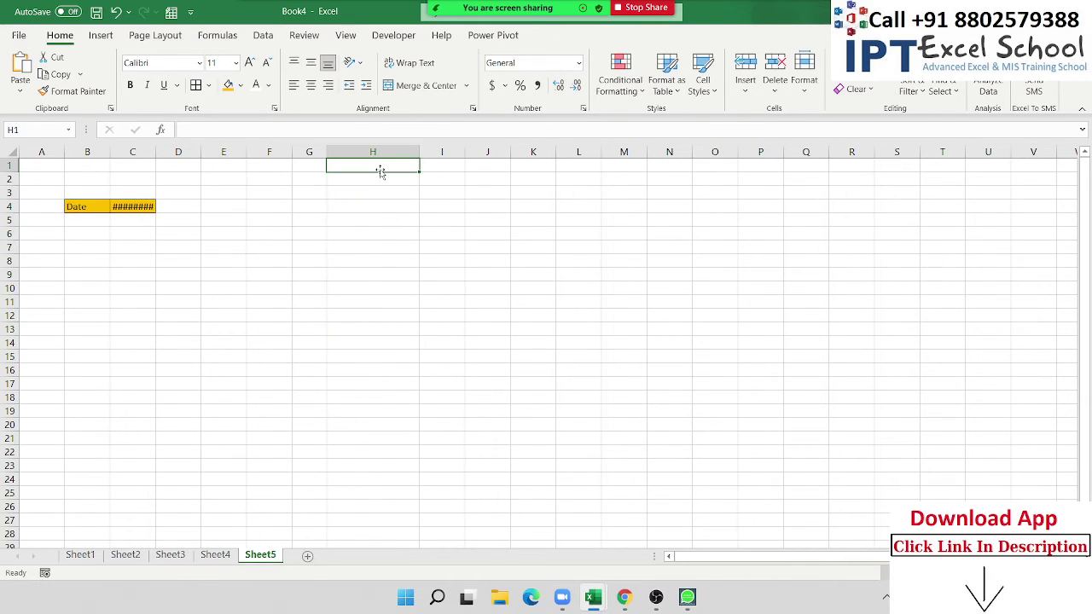
pyautogui.write('Name')
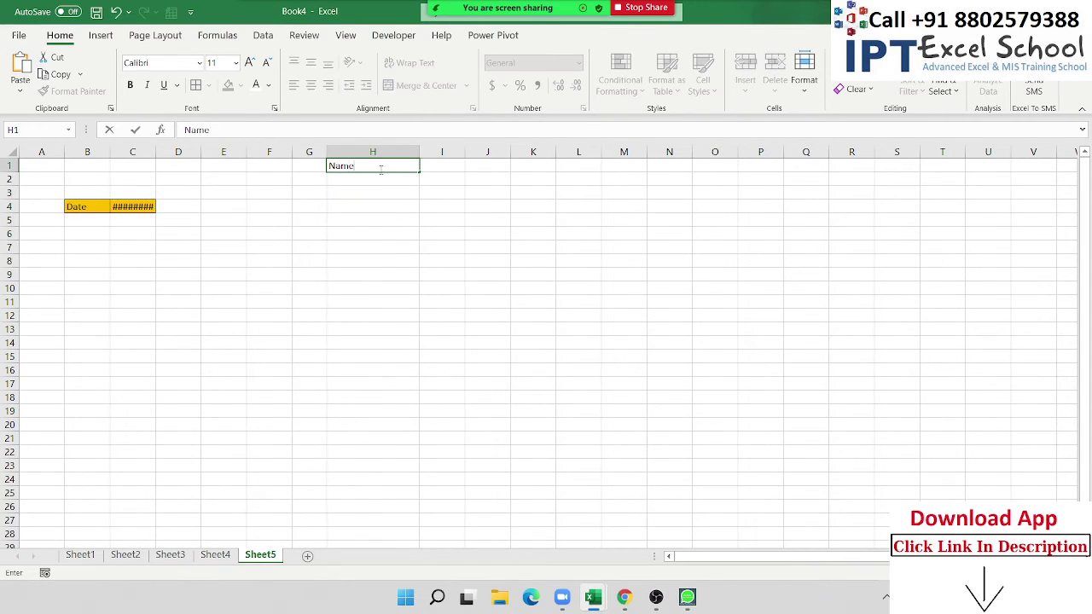
pyautogui.press('Return')
pyautogui.write('Puj')
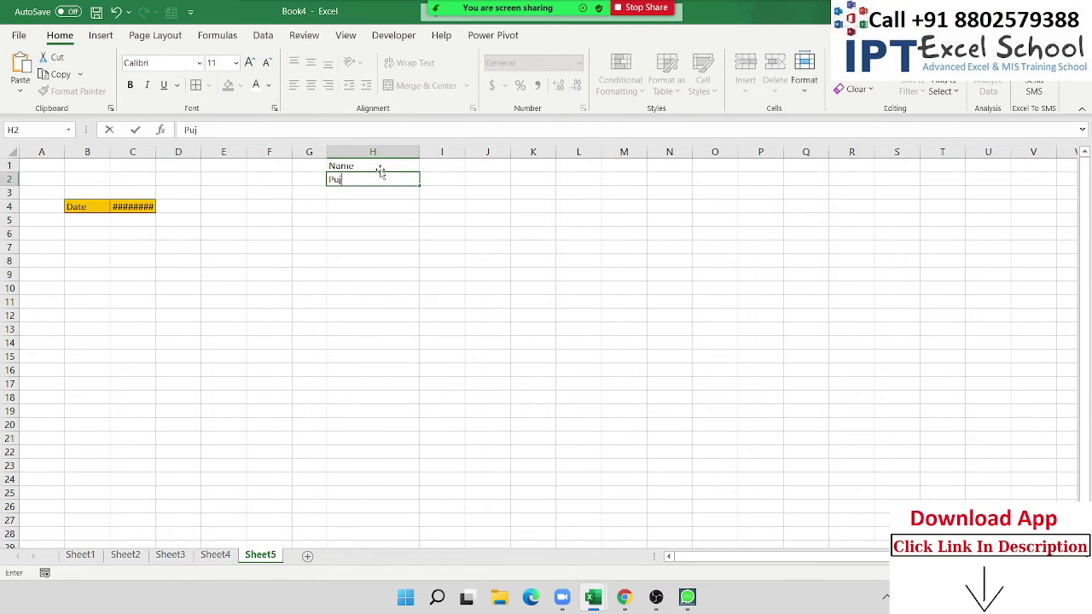
pyautogui.write('a singh')
pyautogui.press('Return')
pyautogui.write('Mohan ')
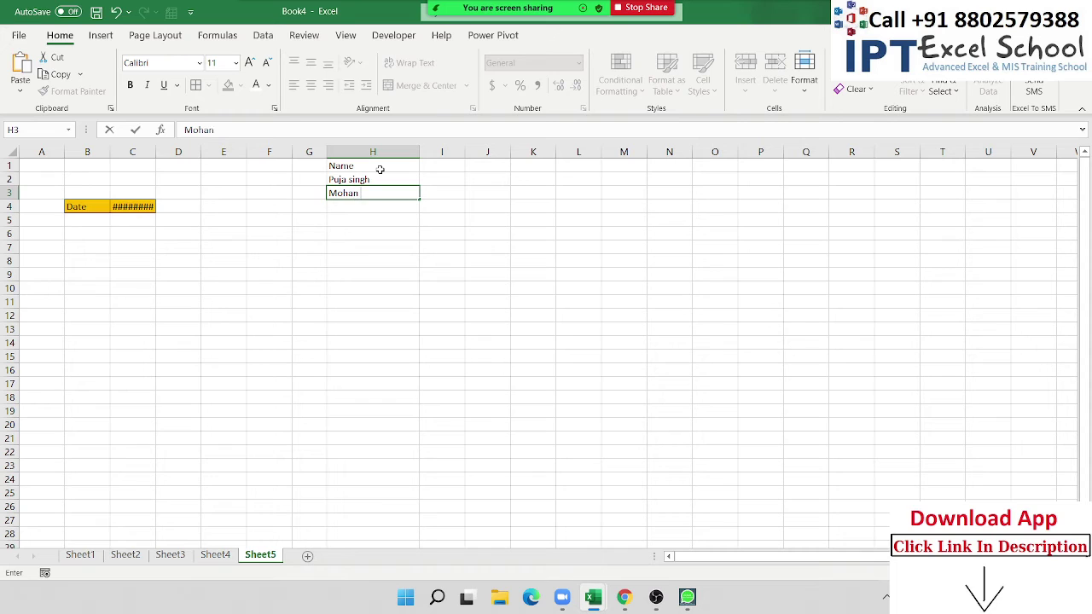
pyautogui.write('Varma')
pyautogui.press('Return')
# Enter two more sample full names in H4 and H5
pyautogui.write('<')
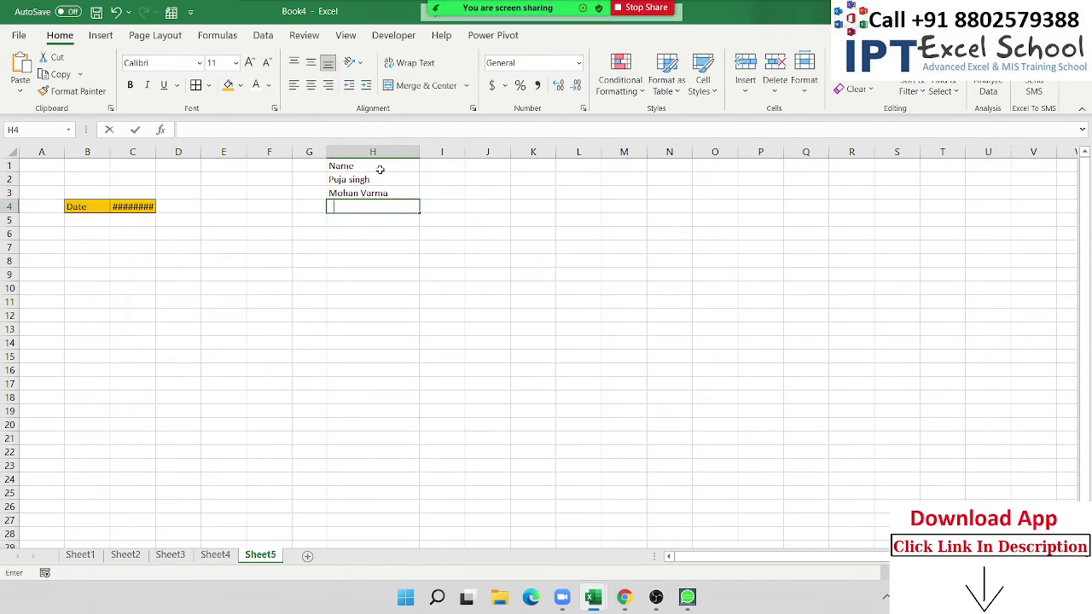
pyautogui.write('M')
pyautogui.press('BackSpace')
pyautogui.press('BackSpace')
pyautogui.write('M')
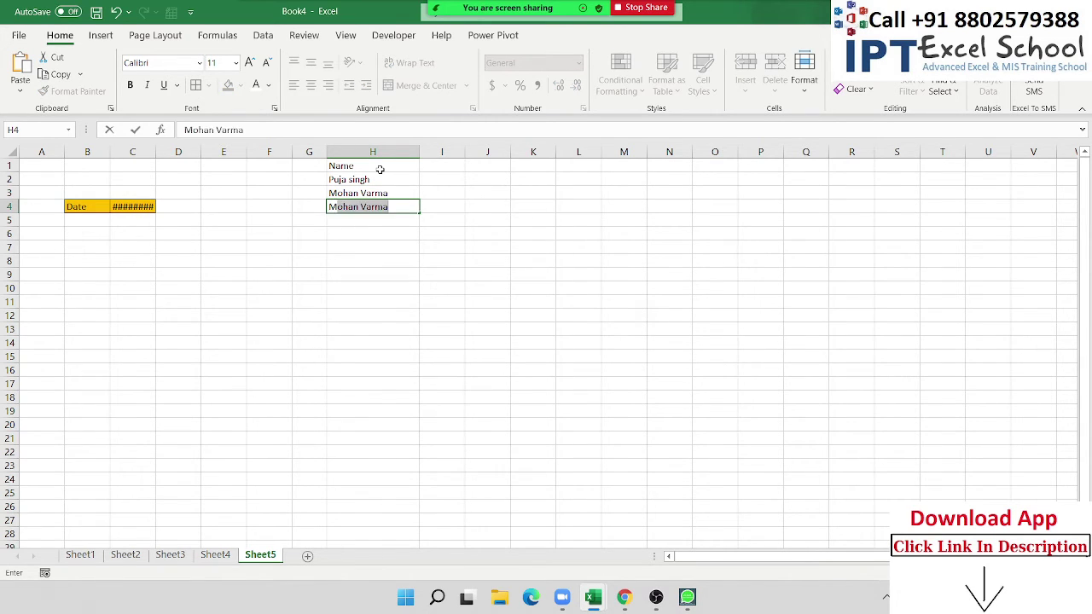
pyautogui.write('anoj K')
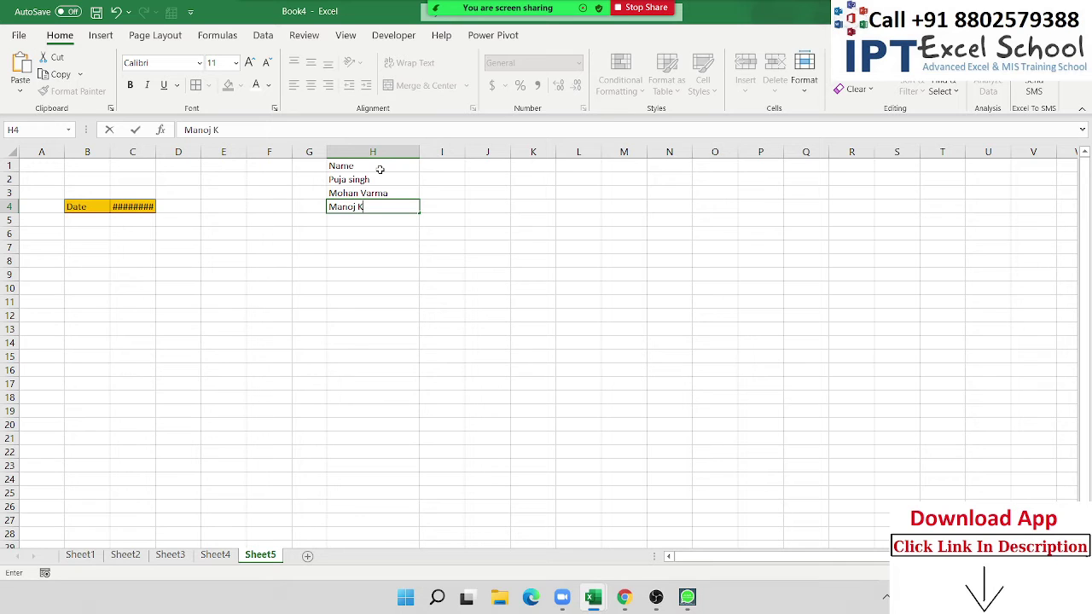
pyautogui.write('umar Si')
pyautogui.write('ngh')
pyautogui.press('Return')
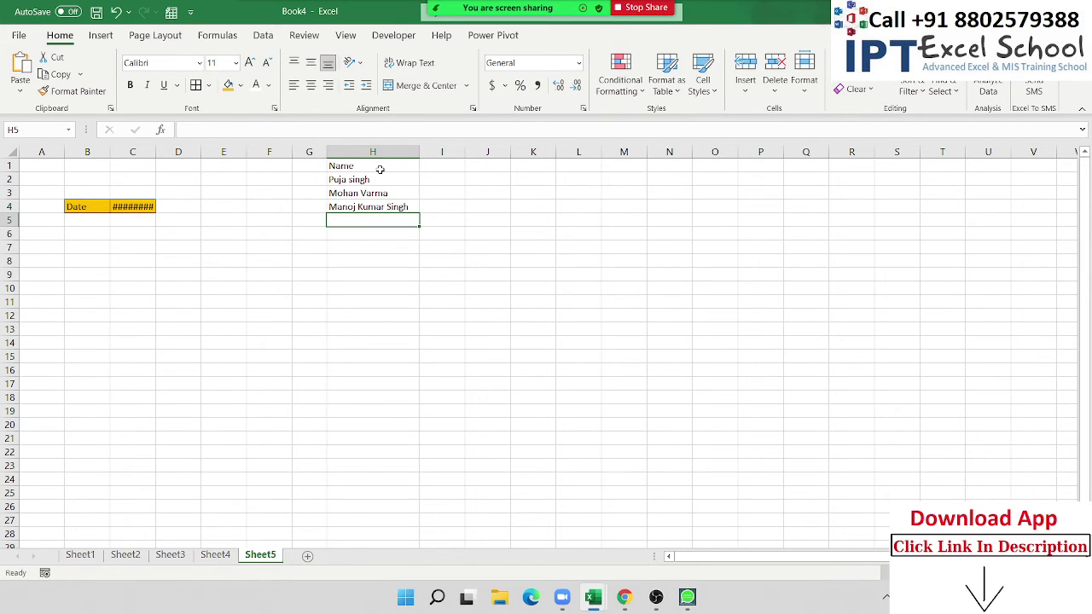
pyautogui.write('Indu ')
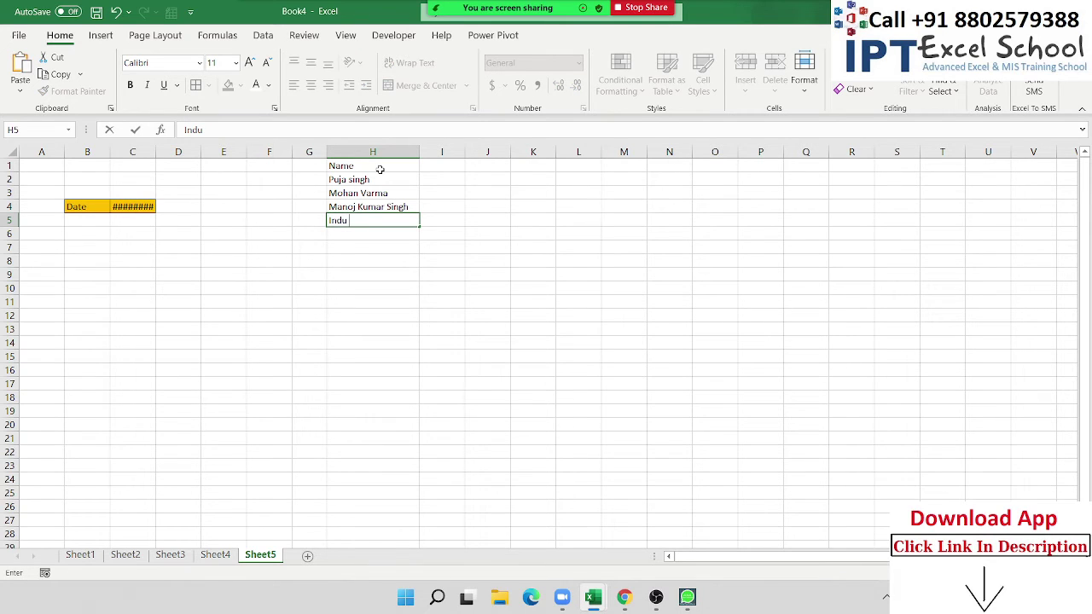
pyautogui.write('Devi')
pyautogui.press('Return')
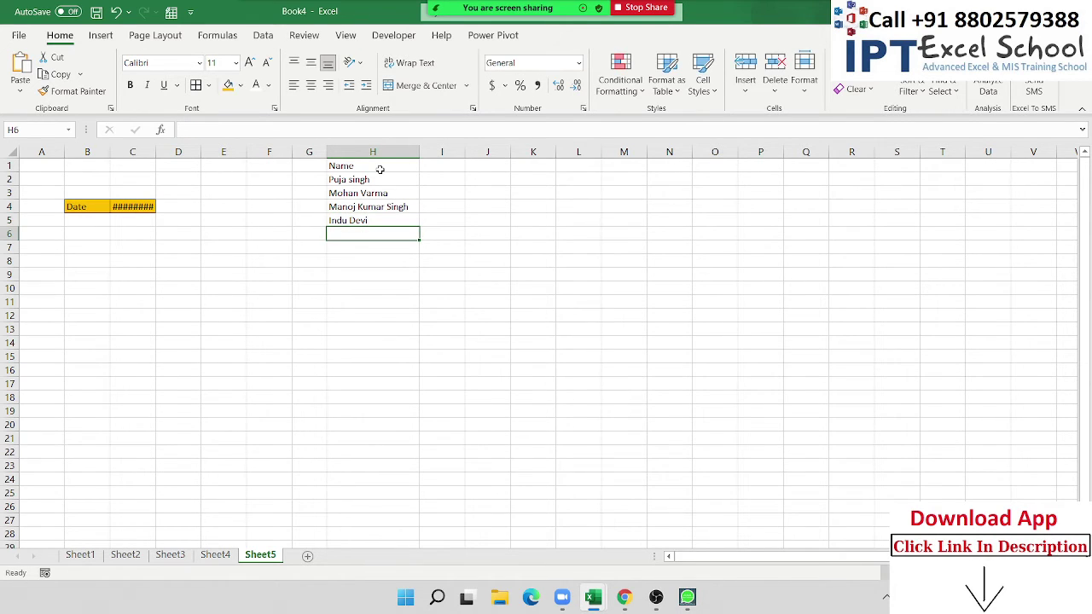
pyautogui.click(435, 177)
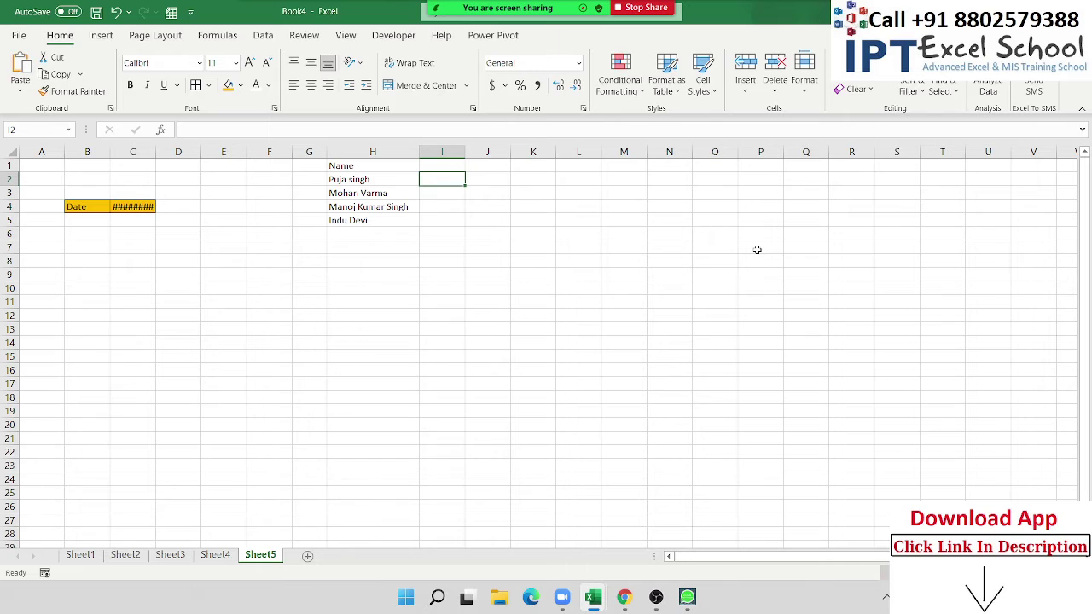
# Add the headings 'F' in I1 and 'L' in J1
pyautogui.write('=')
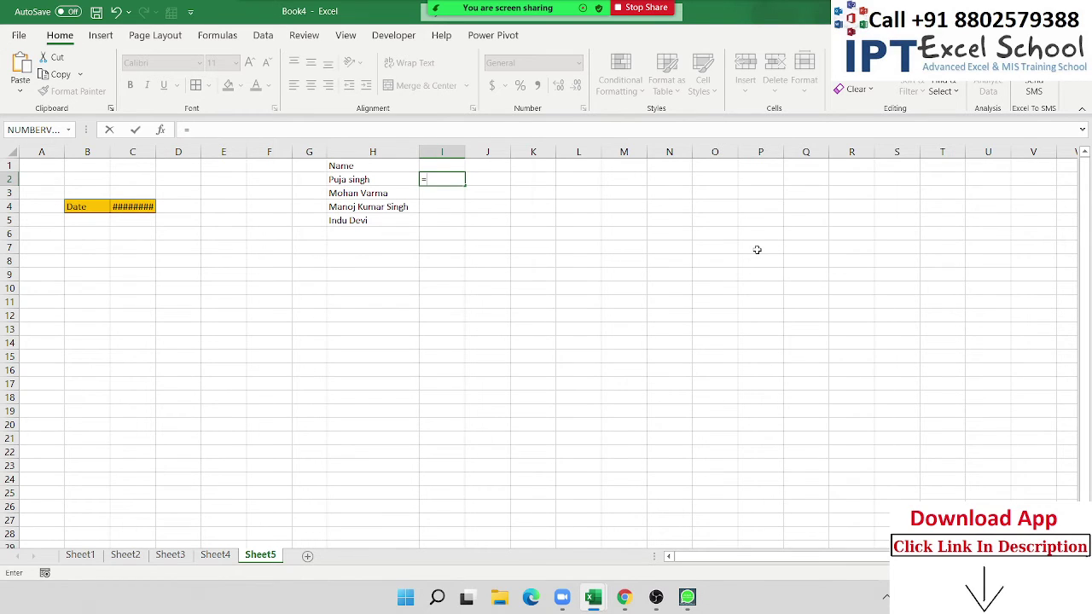
pyautogui.press('Escape')
pyautogui.press('Down')
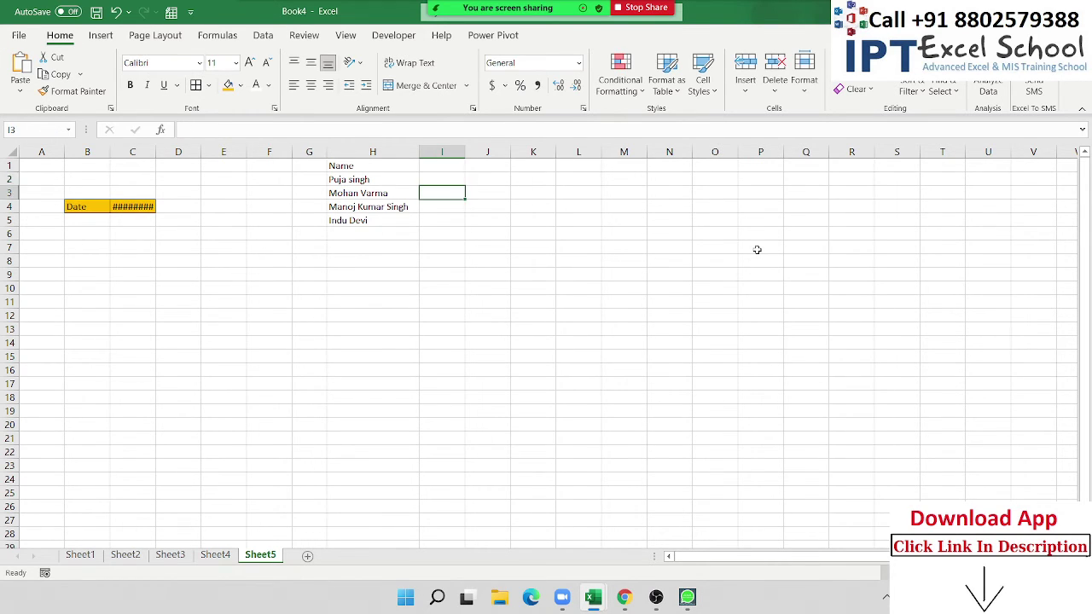
pyautogui.press('Up')
pyautogui.press('Up')
pyautogui.write('F')
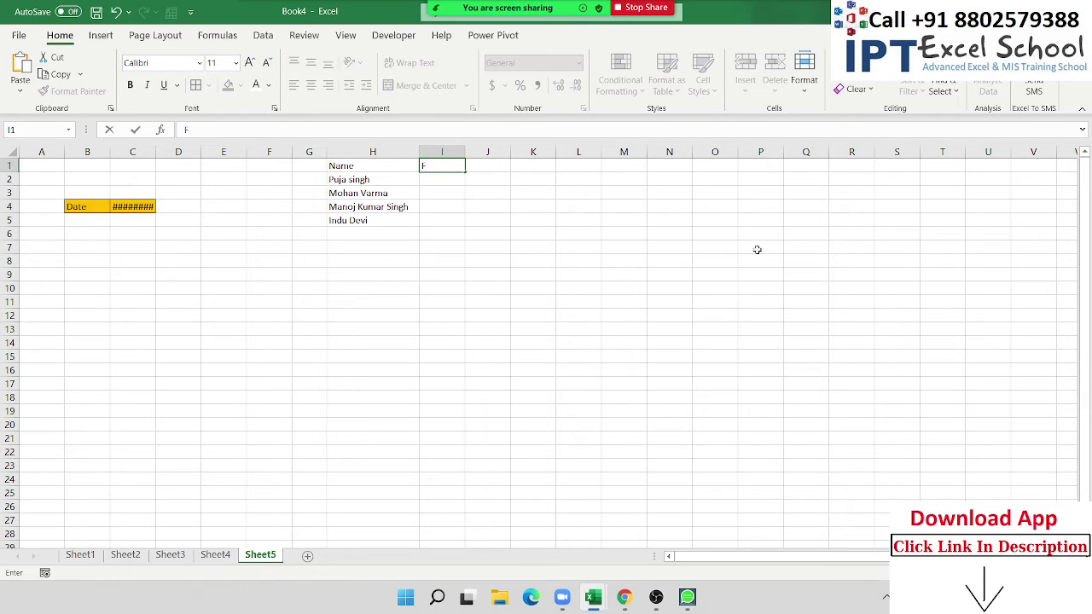
pyautogui.press('Tab')
pyautogui.write('L')
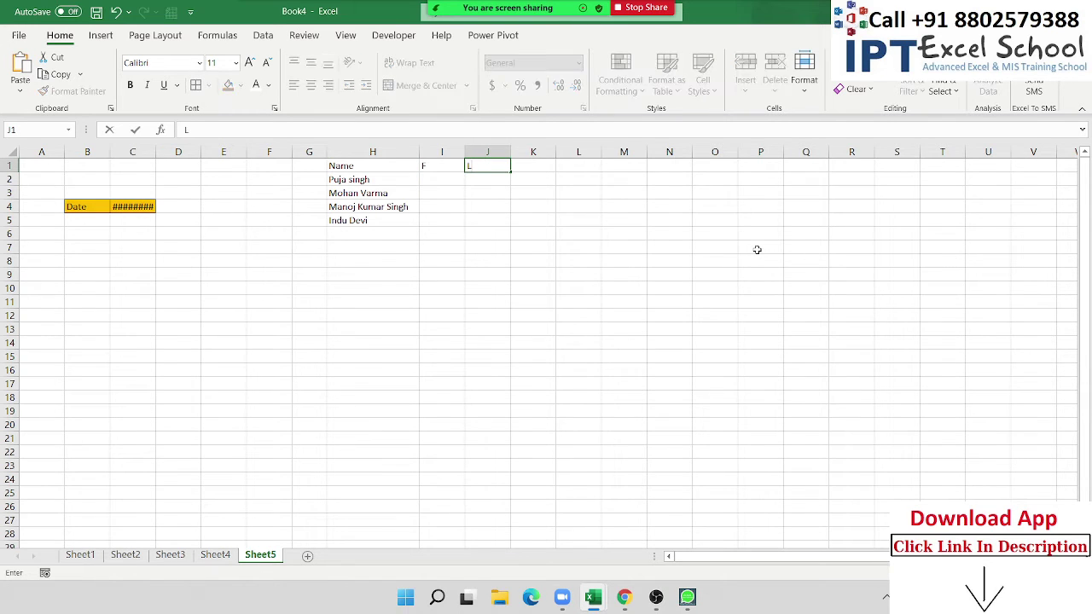
pyautogui.press('Return')
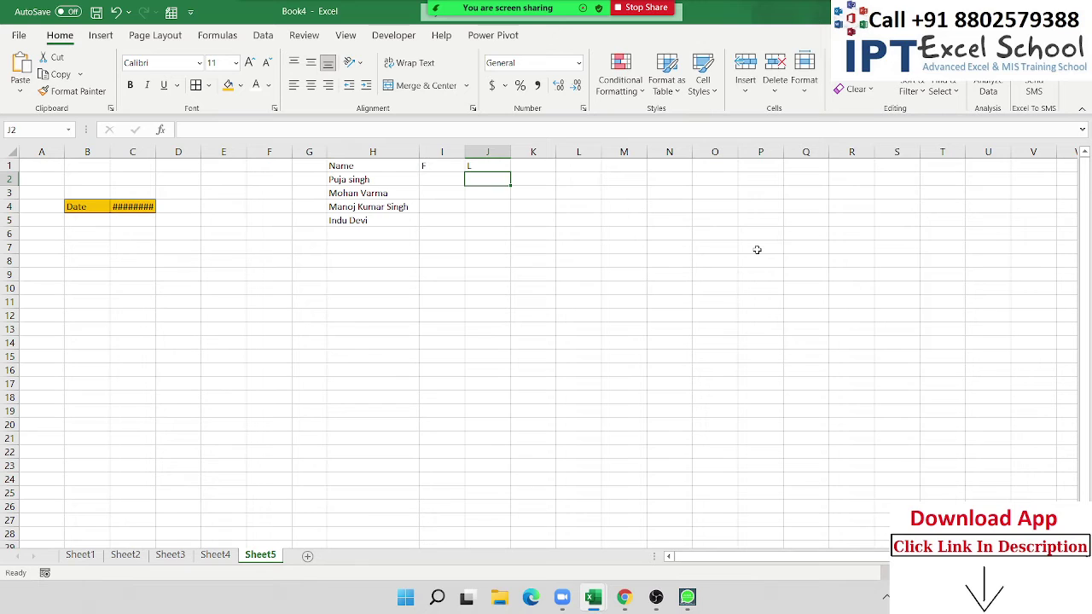
# Type an example first name in I2 and Flash Fill the remaining first names down I2:I5
pyautogui.press('Left')
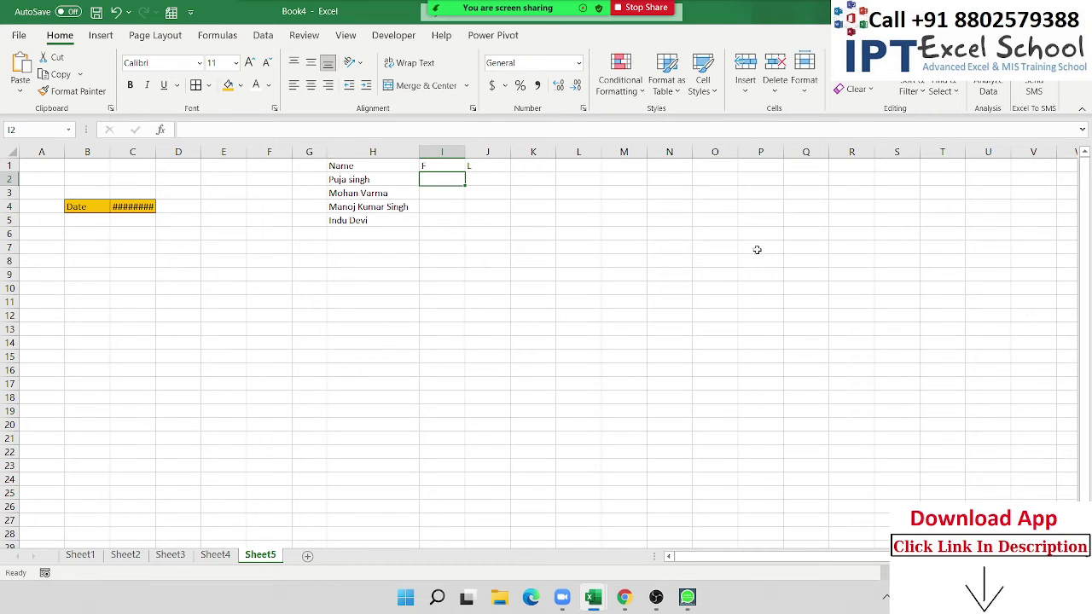
pyautogui.write('P')
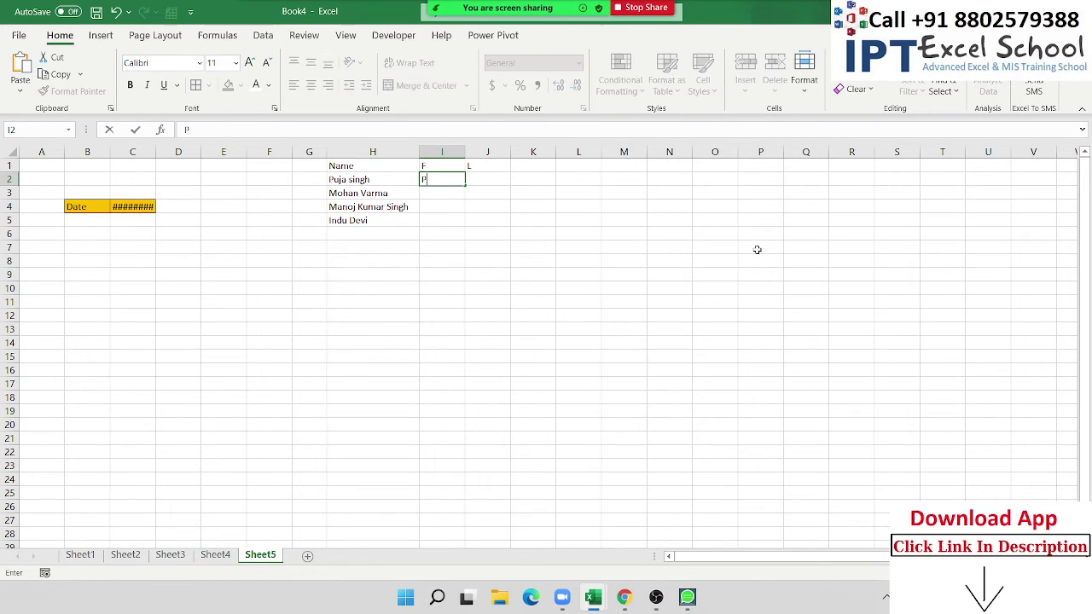
pyautogui.write('uja')
pyautogui.press('Return')
pyautogui.press('Up')
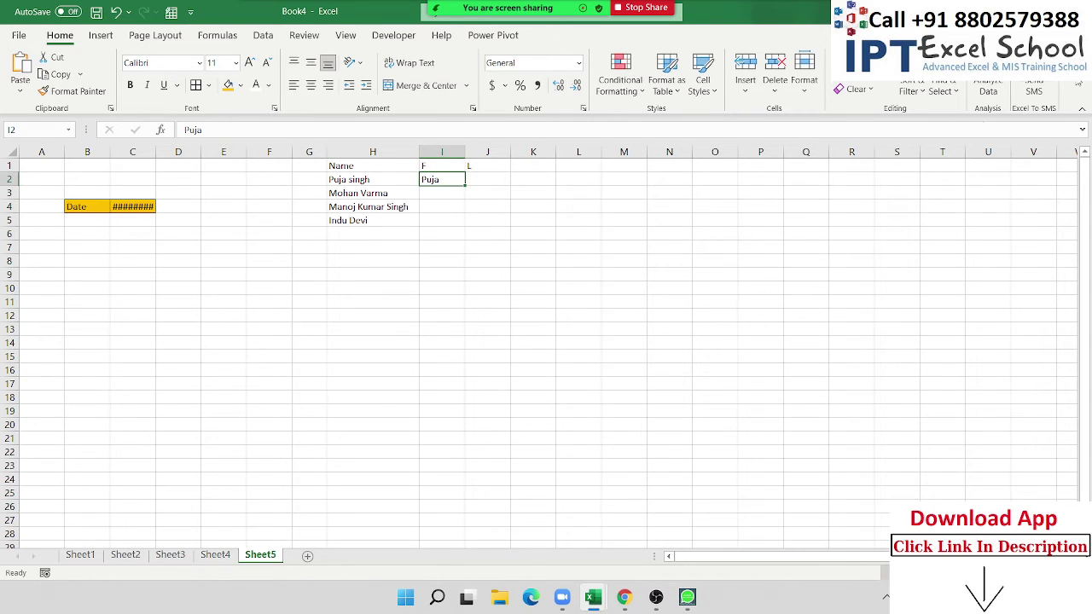
pyautogui.click(857, 71)
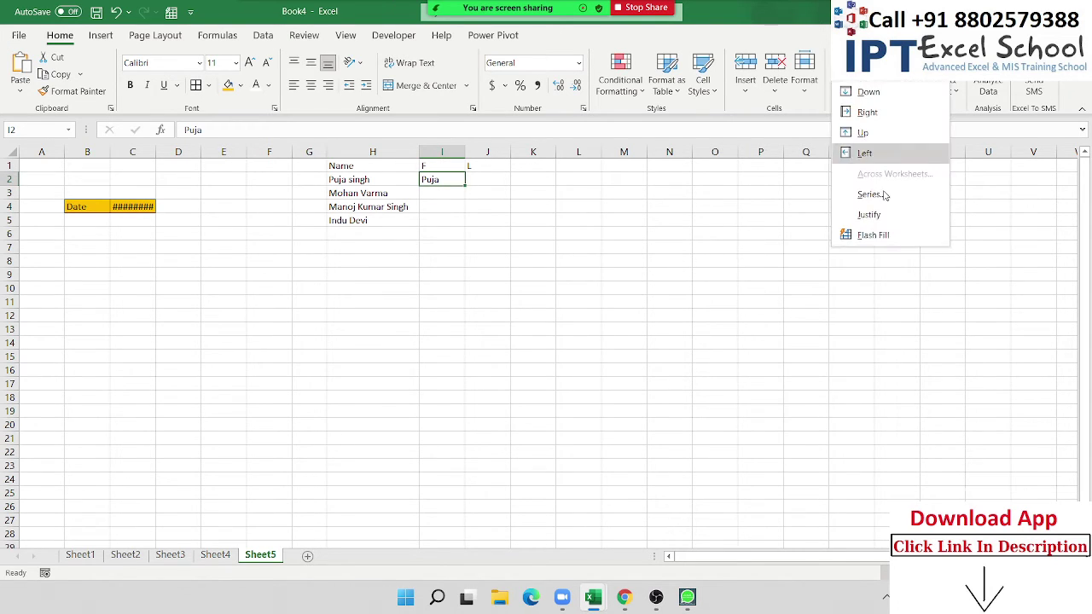
pyautogui.click(878, 236)
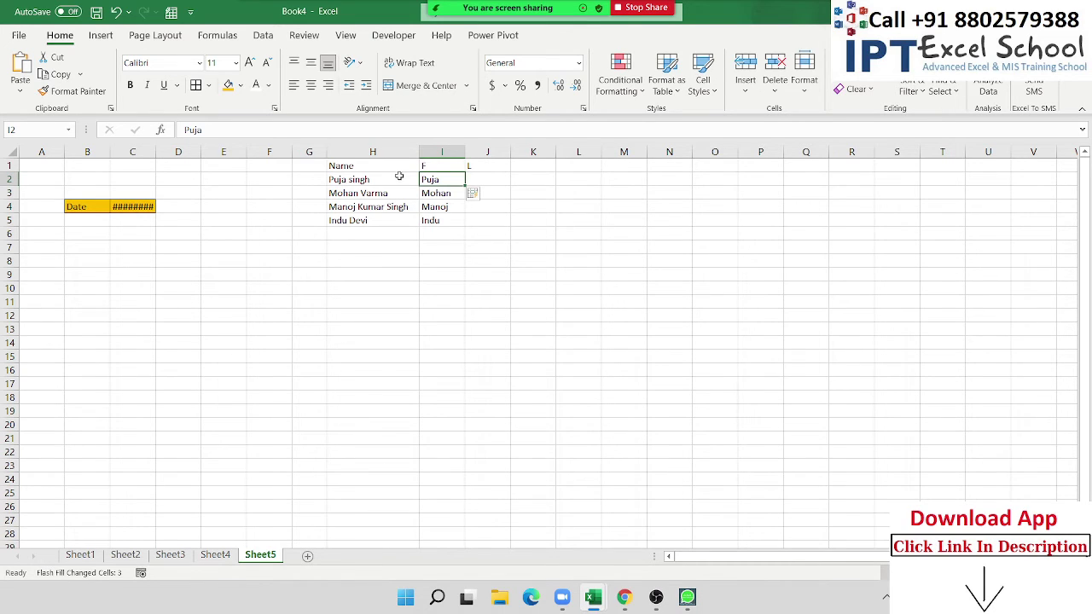
pyautogui.click(425, 194)
pyautogui.click(431, 221)
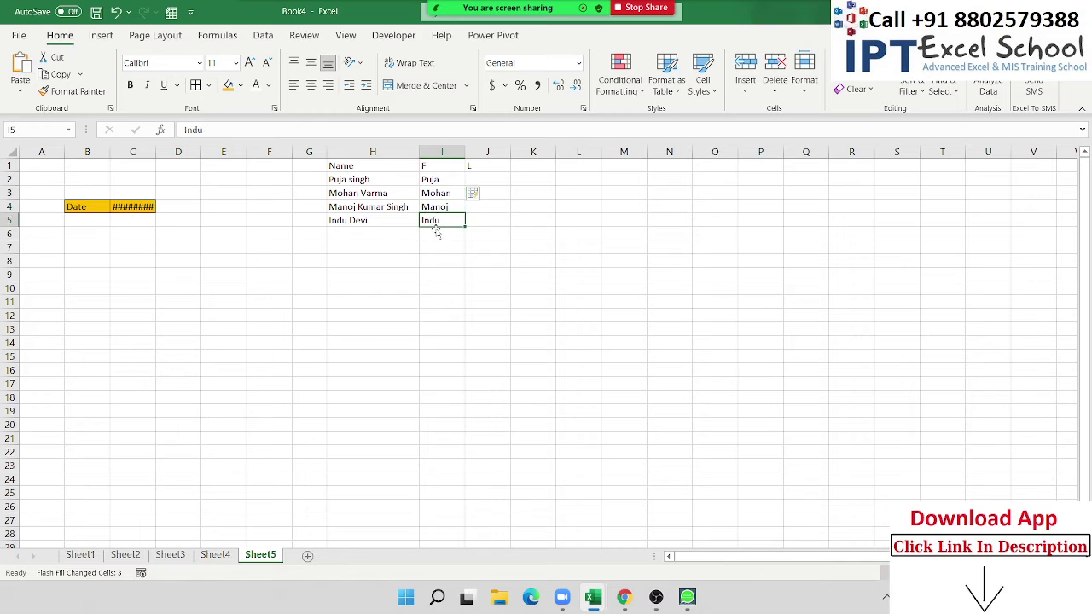
pyautogui.keyDown('shift'); pyautogui.click(430, 180); pyautogui.keyUp('shift')
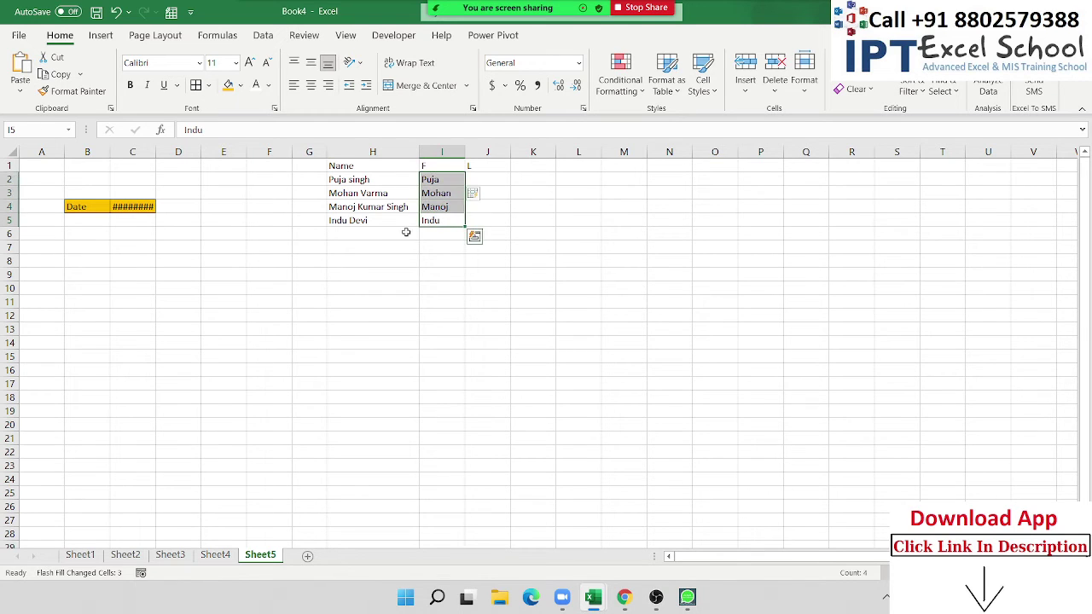
# Type an example surname in J2 and Flash Fill the remaining surnames down column J
pyautogui.click(484, 182)
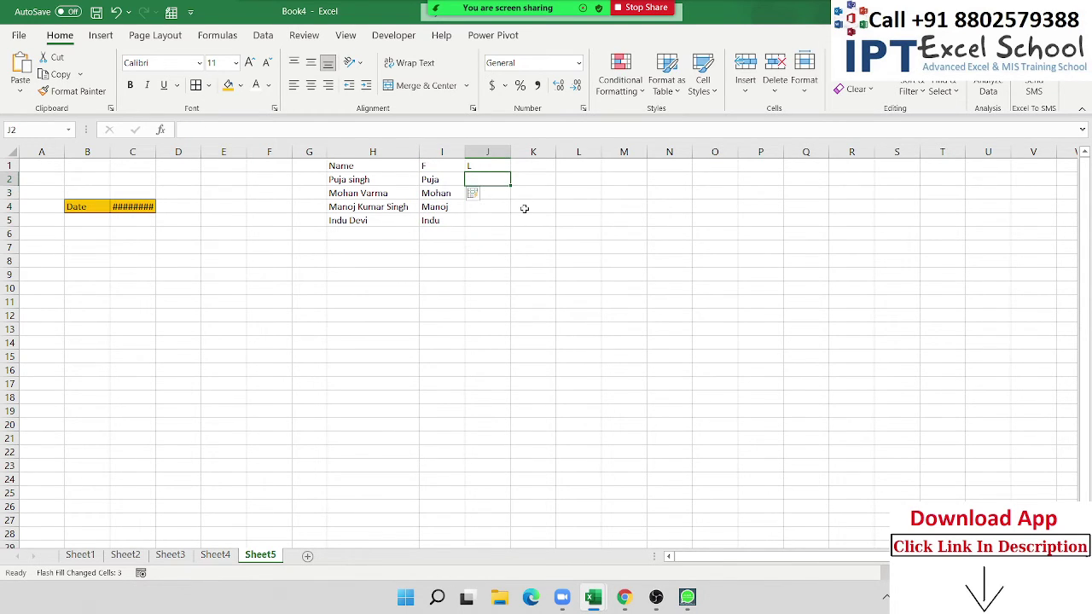
pyautogui.write('Si')
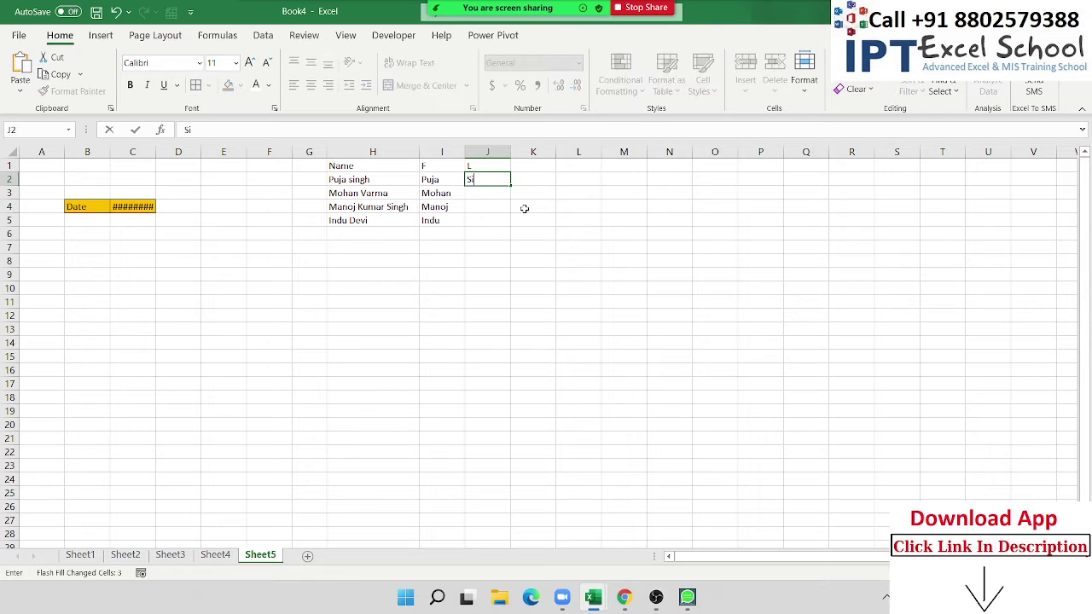
pyautogui.write('ngh')
pyautogui.press('Return')
pyautogui.press('Up')
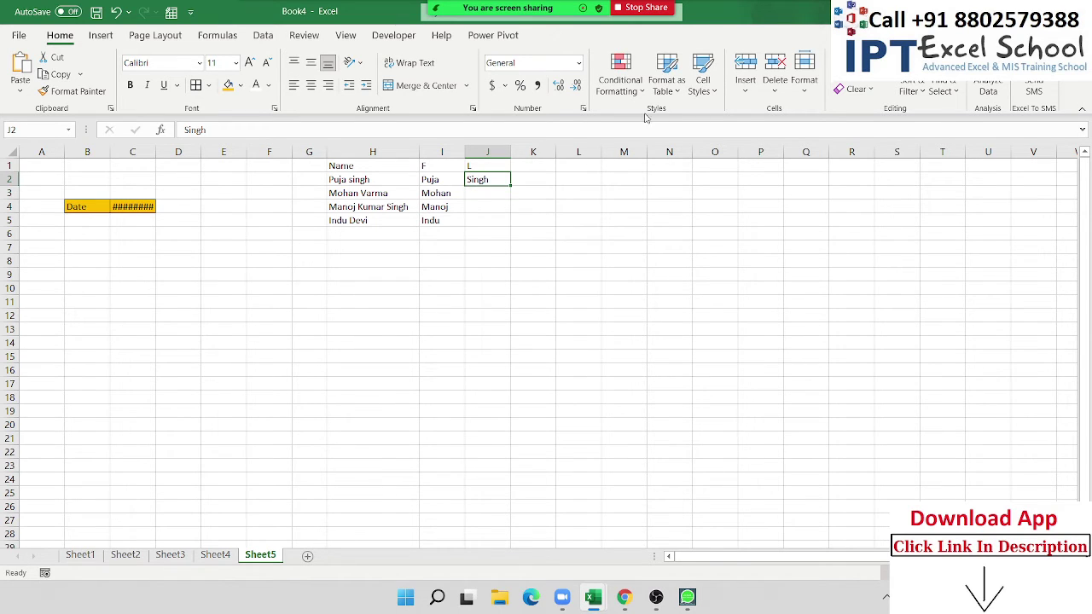
pyautogui.click(853, 75)
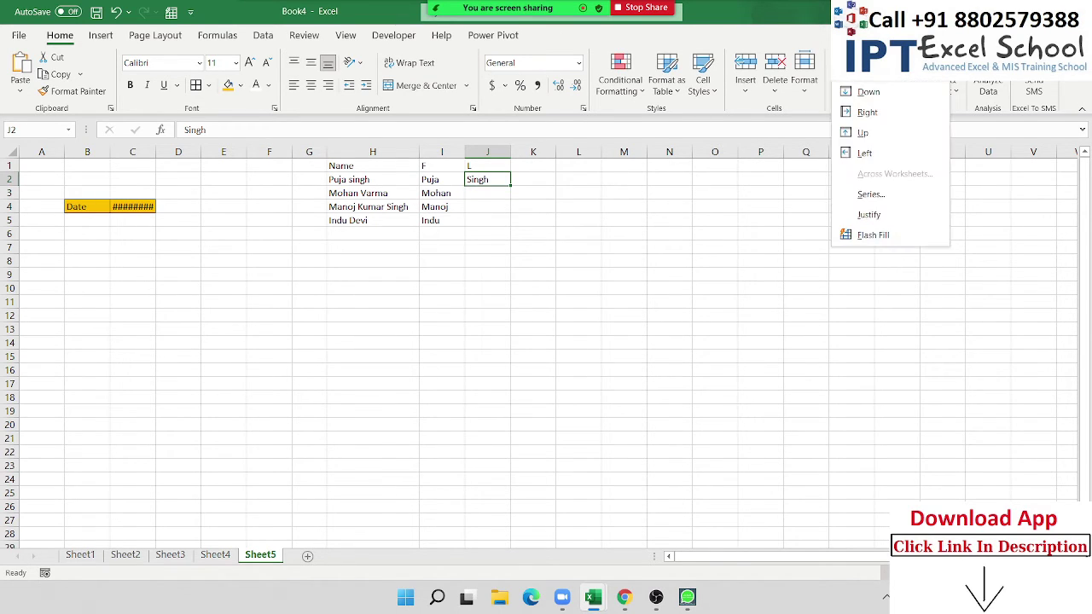
pyautogui.click(881, 235)
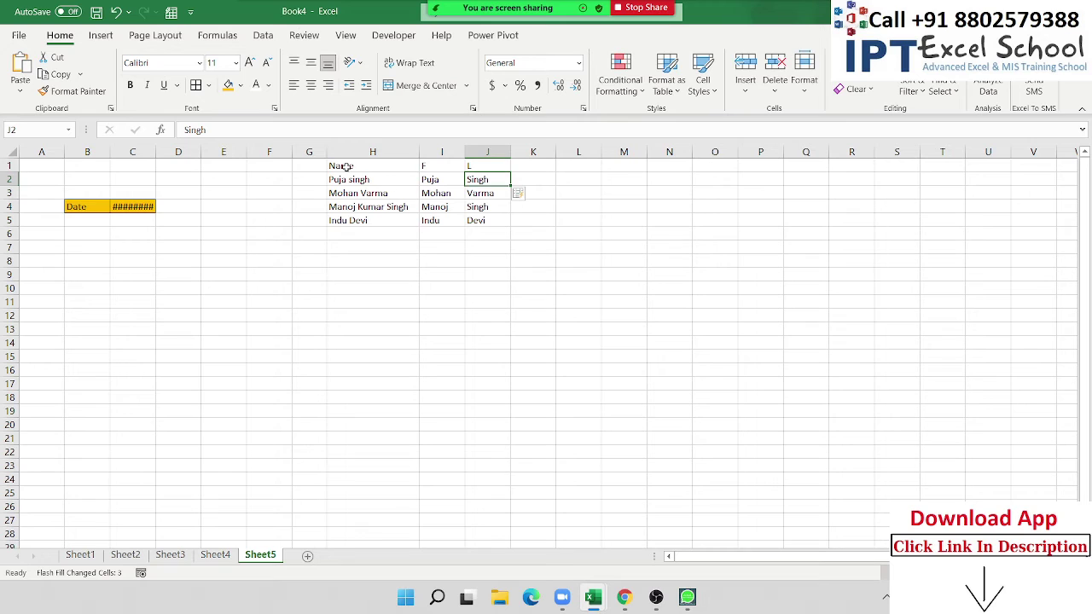
pyautogui.moveTo(342, 167); pyautogui.dragTo(348, 225)
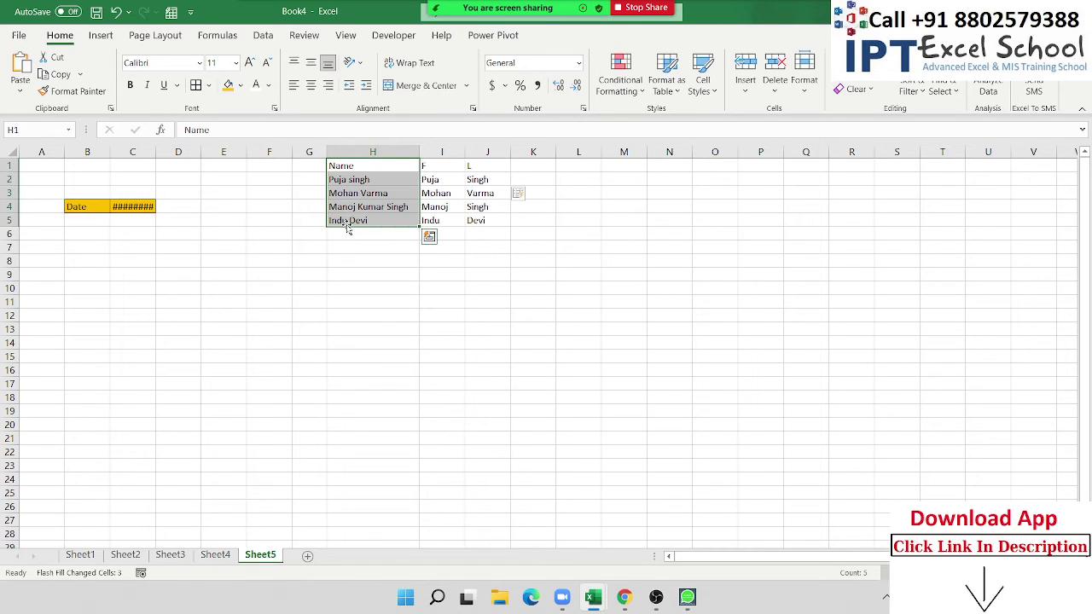
pyautogui.click(592, 164)
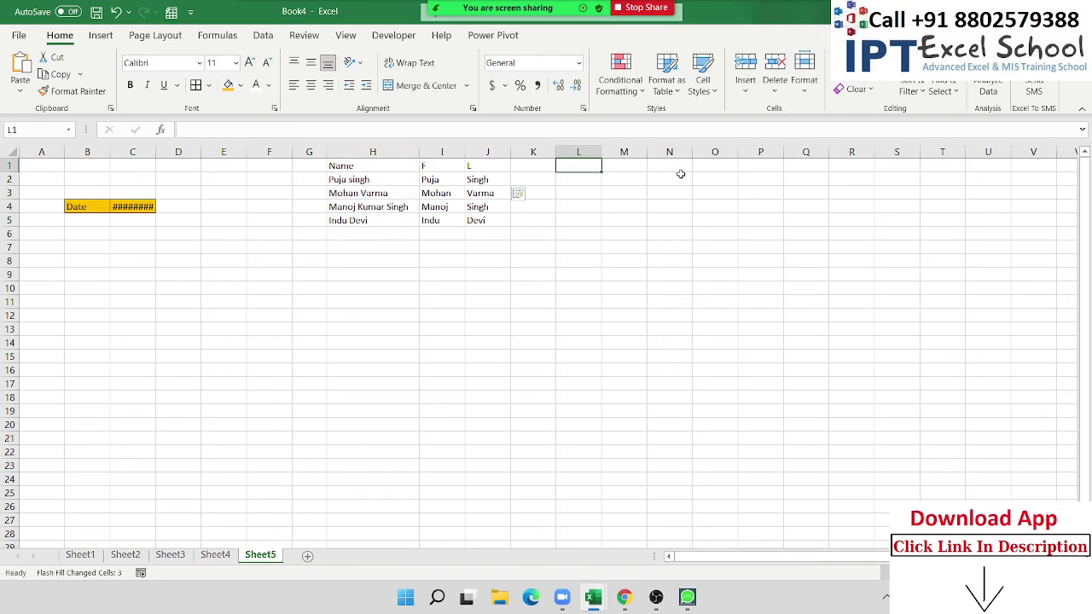
# Add a 'Date' heading in L1, 8/1 in L2, and =L2+20 filled down through L9
pyautogui.write('Day')
pyautogui.press('BackSpace')
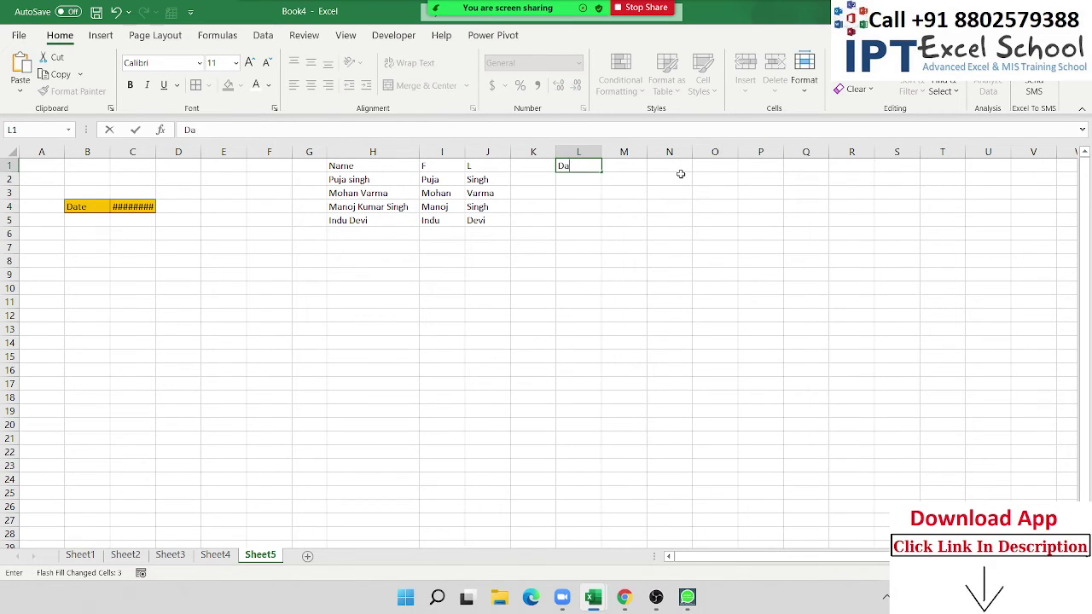
pyautogui.write('te')
pyautogui.press('Return')
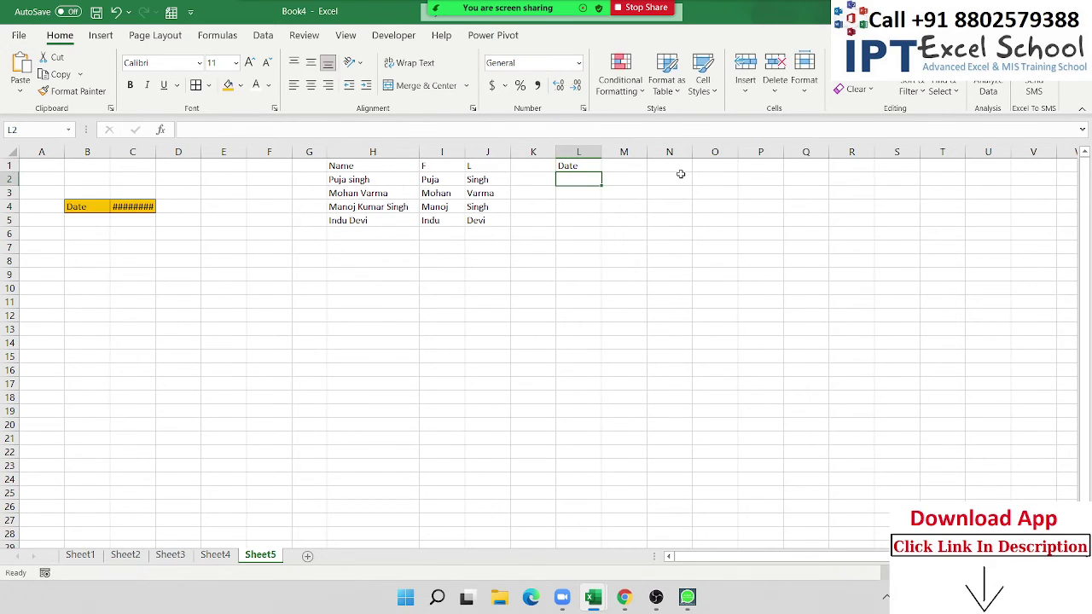
pyautogui.write('8/1')
pyautogui.press('Return')
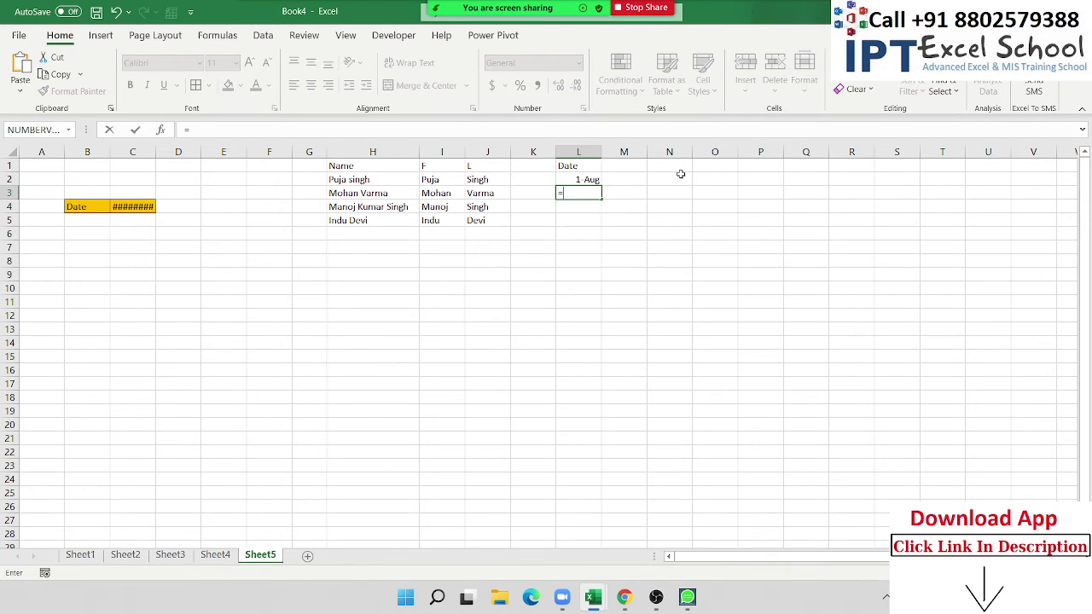
pyautogui.write('=L2+20')
pyautogui.press('Return')
pyautogui.press('Up')
pyautogui.hotkey('shift', 'Down')
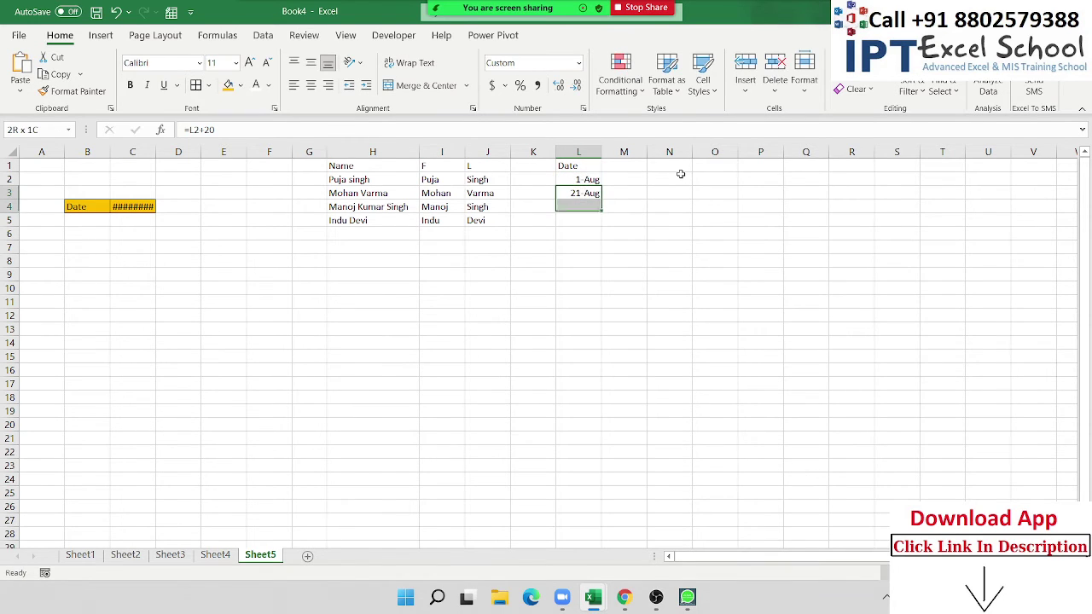
pyautogui.hotkey('shift', 'Down')
pyautogui.hotkey('shift', 'Down')
pyautogui.hotkey('shift', 'Down')
pyautogui.hotkey('shift', 'Down')
pyautogui.hotkey('shift', 'Down')
pyautogui.hotkey('ctrl', 'd')
# Enter 'Aug' in M2 and Flash Fill the month names down M2:M9
pyautogui.press('Up')
pyautogui.press('Up')
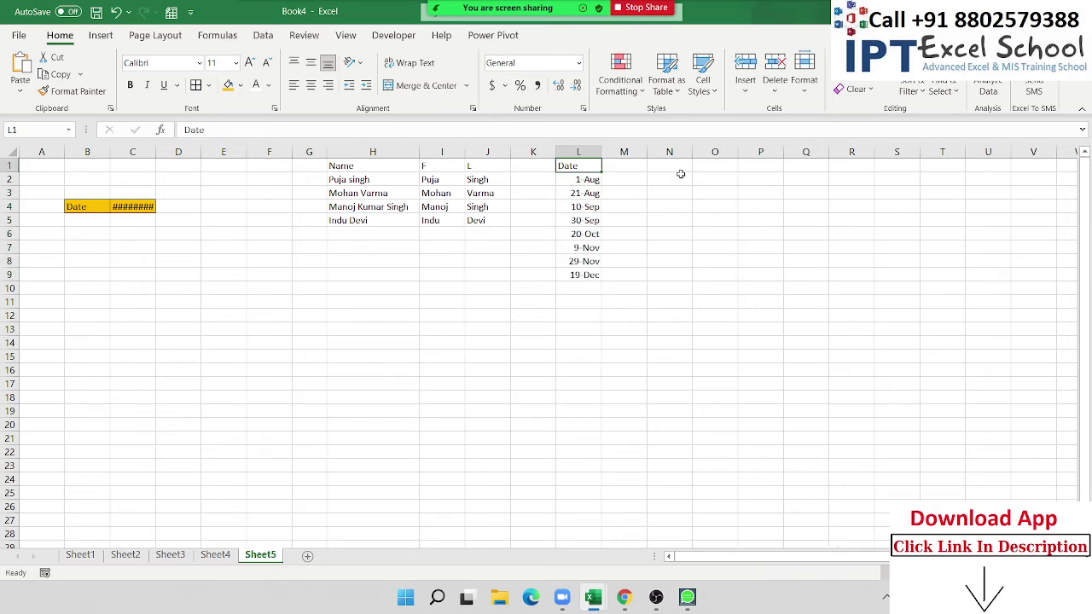
pyautogui.press('Right')
pyautogui.press('Down')
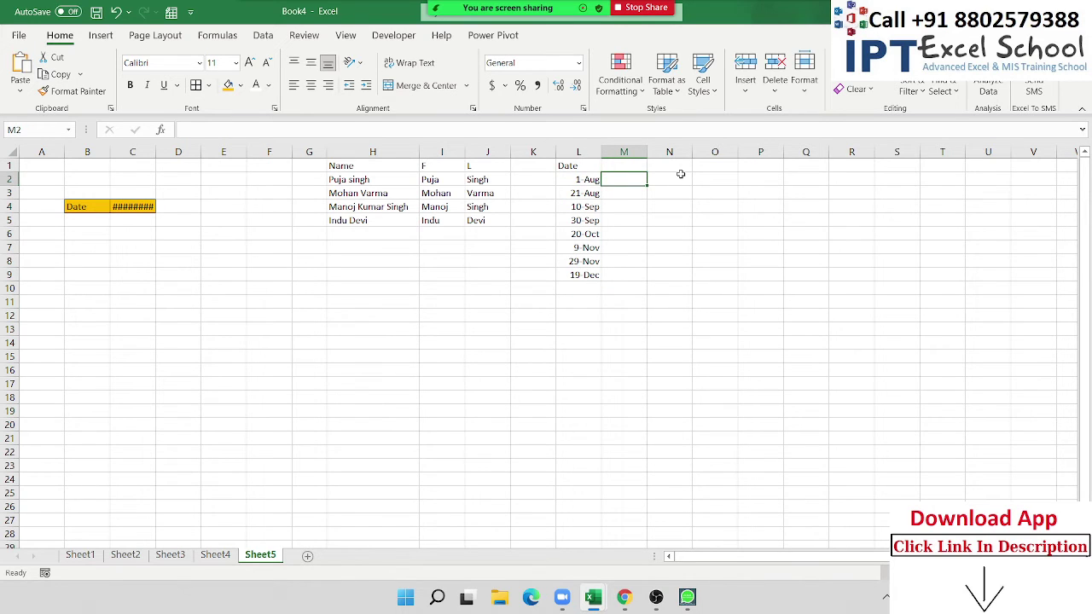
pyautogui.write('Aug')
pyautogui.press('Return')
pyautogui.press('Up')
pyautogui.click(853, 75)
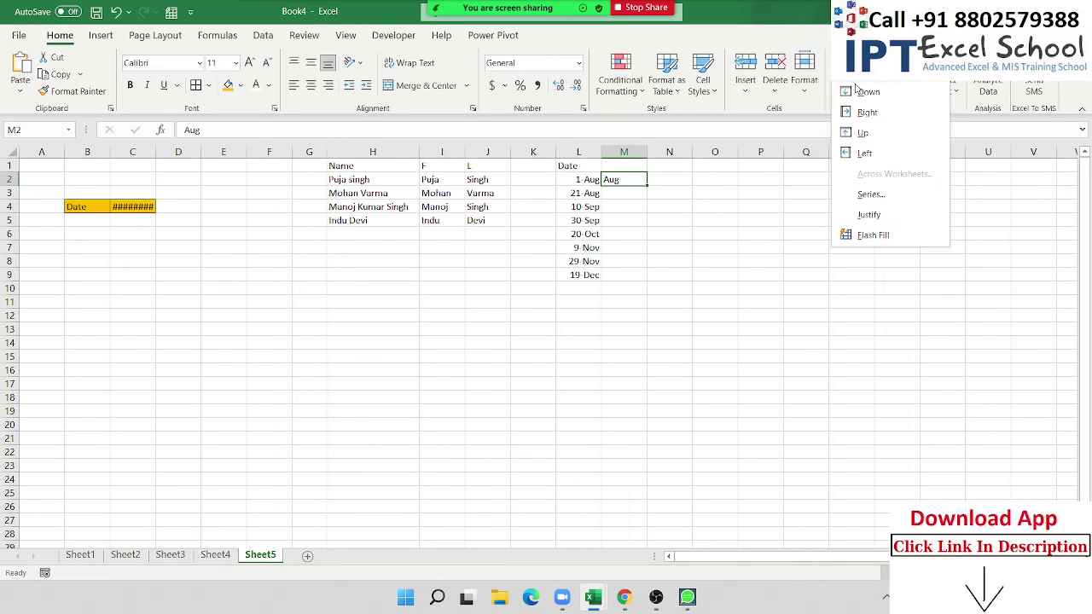
pyautogui.click(873, 235)
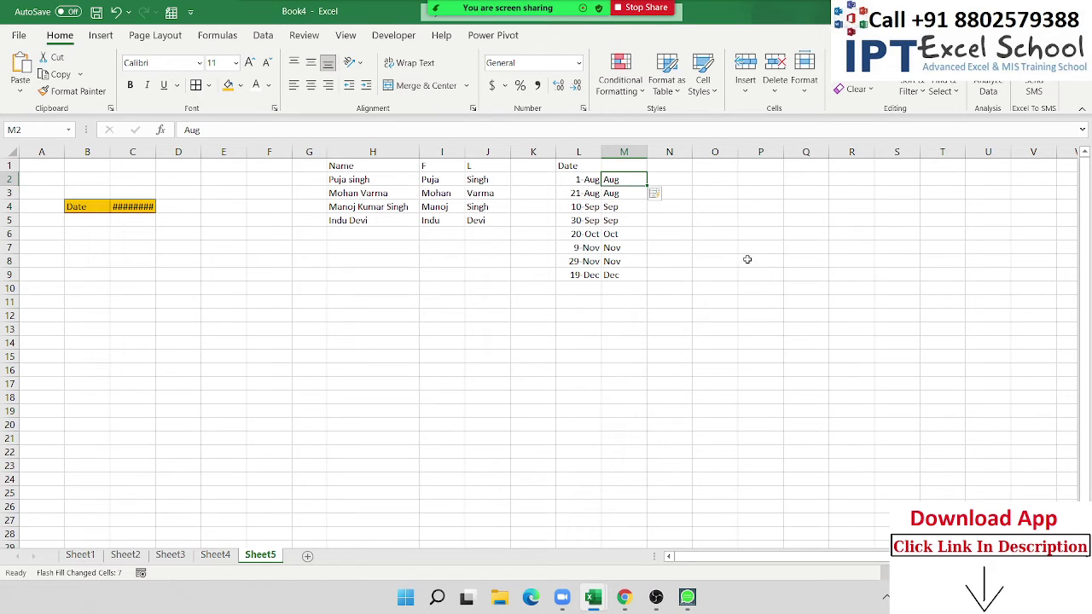
pyautogui.click(748, 176)
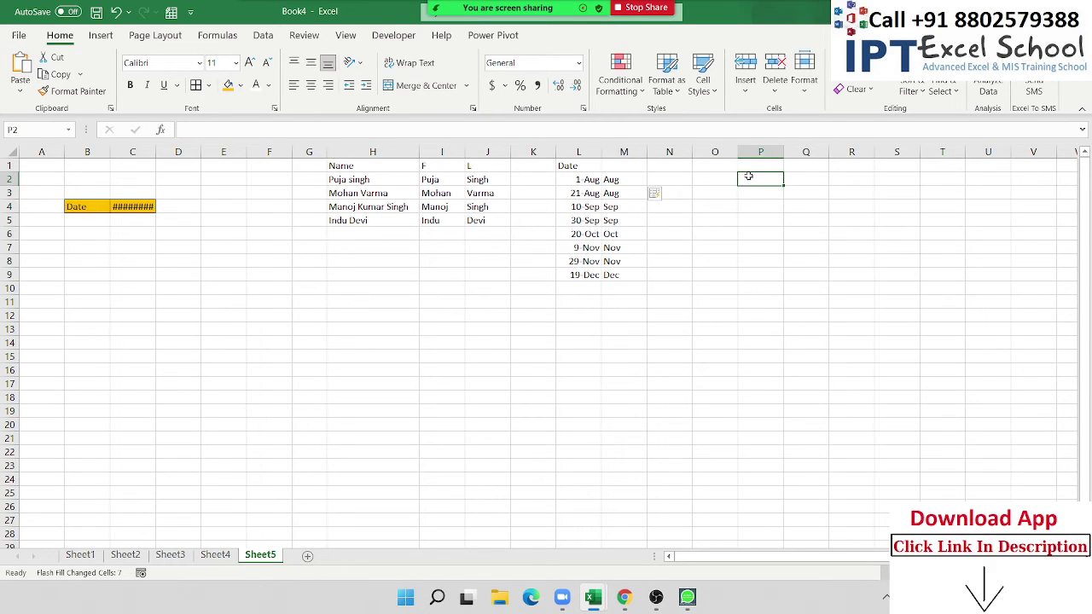
# Enter the numbers 123963, 963214, 852369 and 741258 into P2:P5
pyautogui.write('123963')
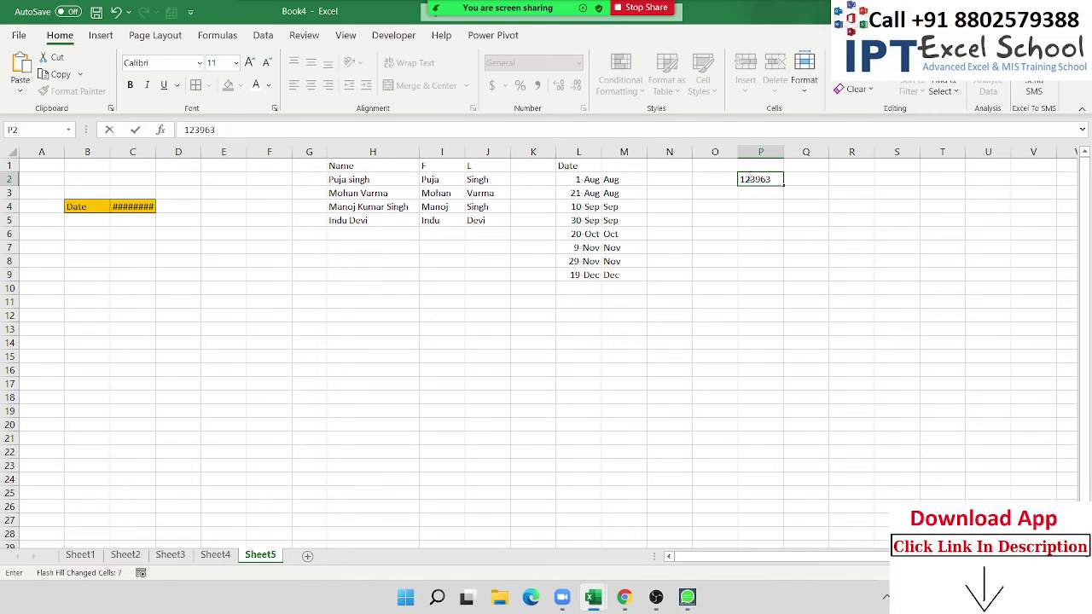
pyautogui.press('Return')
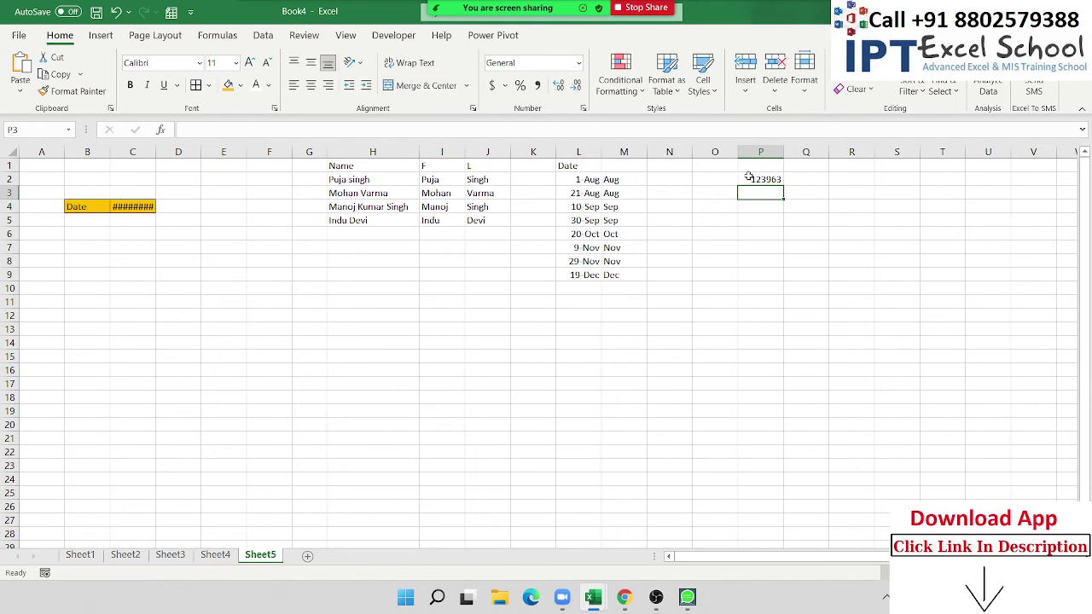
pyautogui.write('96321')
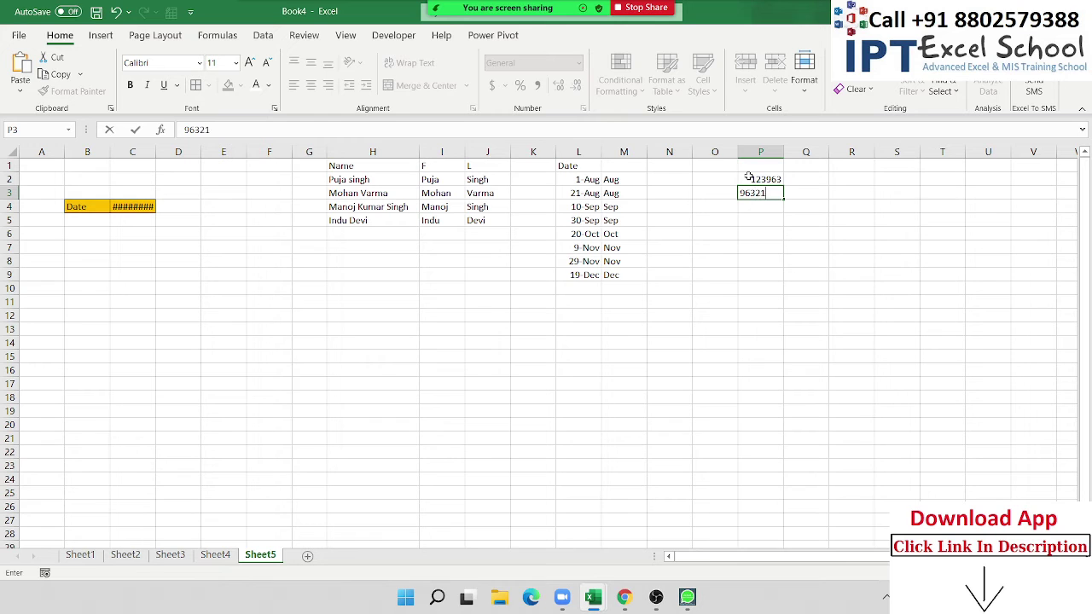
pyautogui.write('4')
pyautogui.press('Return')
pyautogui.write('85')
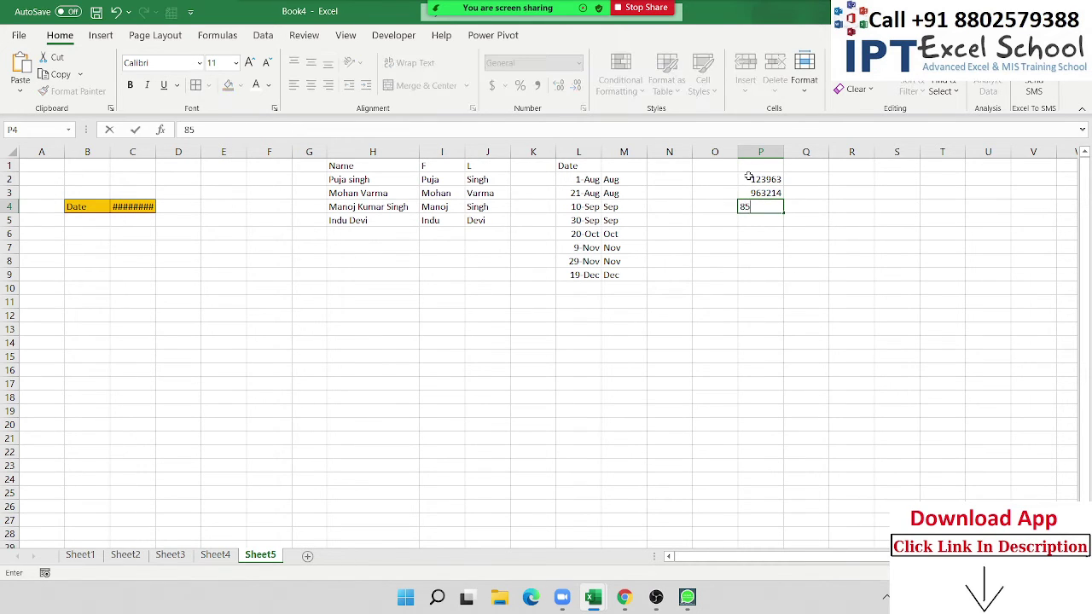
pyautogui.write('2369')
pyautogui.press('Return')
pyautogui.write('7')
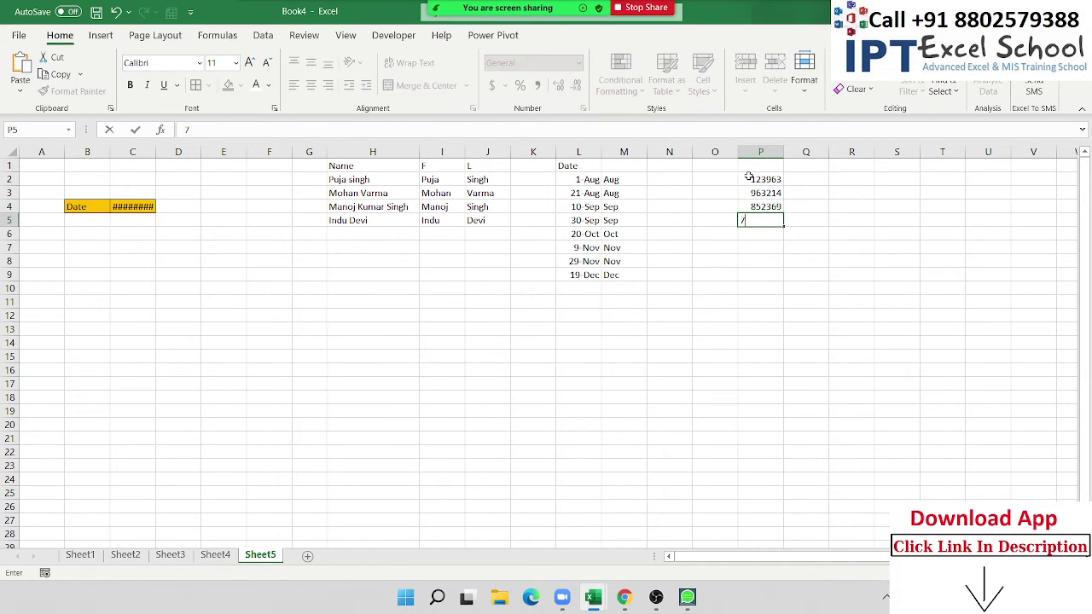
pyautogui.write('41258')
pyautogui.press('Return')
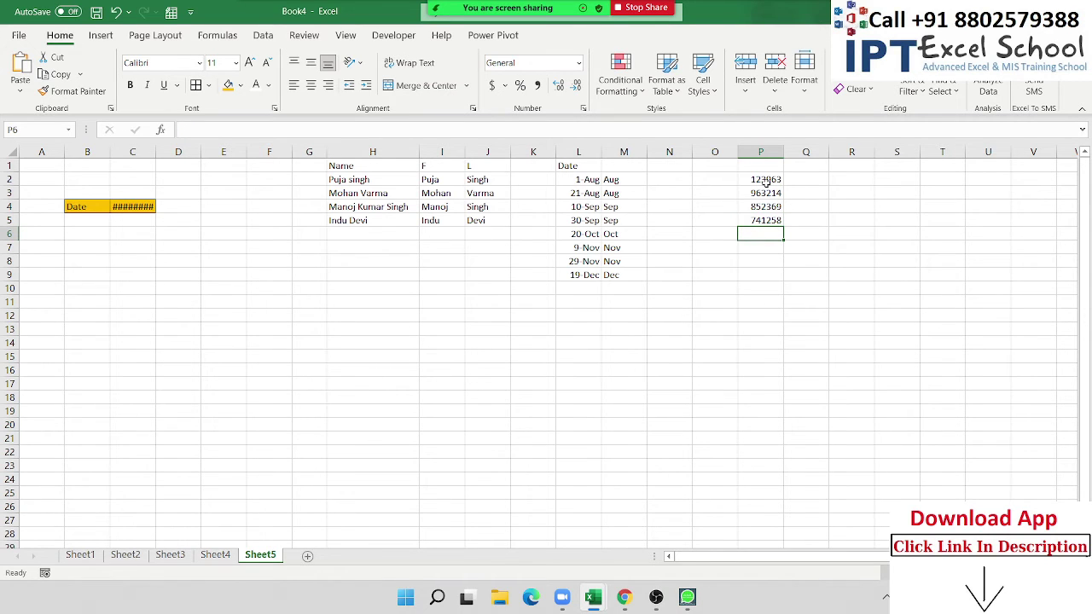
# Enter sample 39 in Q2 and Flash Fill the third and fourth digits into Q2:Q5
pyautogui.click(807, 180)
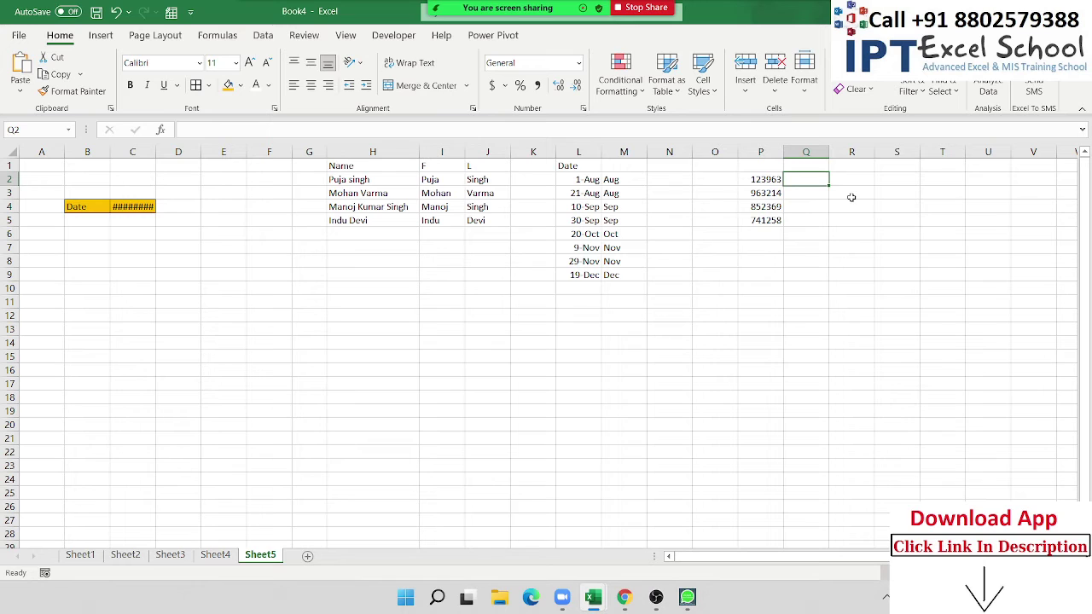
pyautogui.write('39')
pyautogui.press('Return')
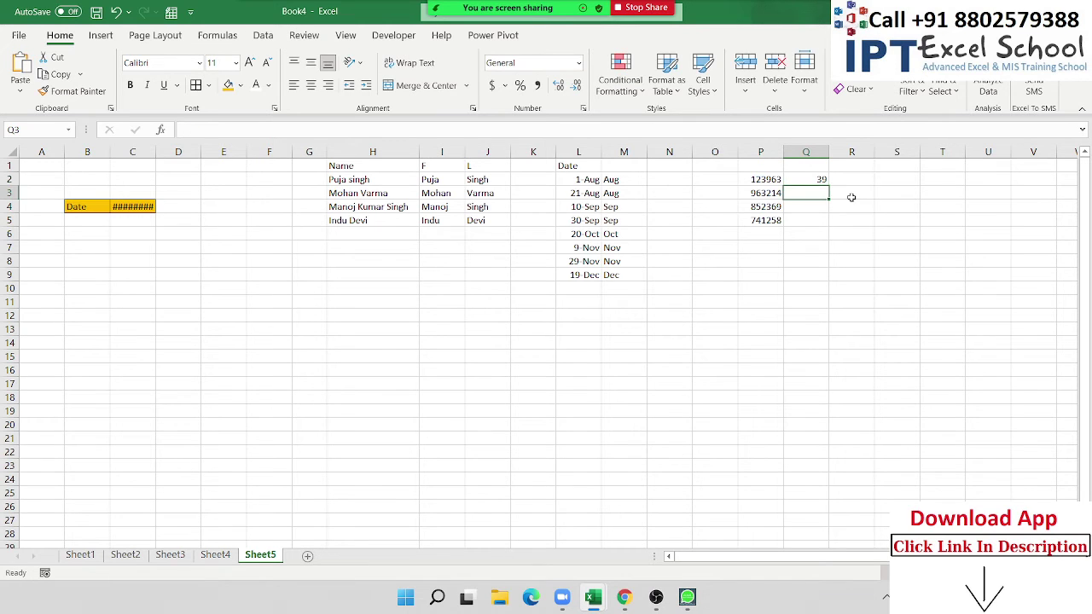
pyautogui.press('Up')
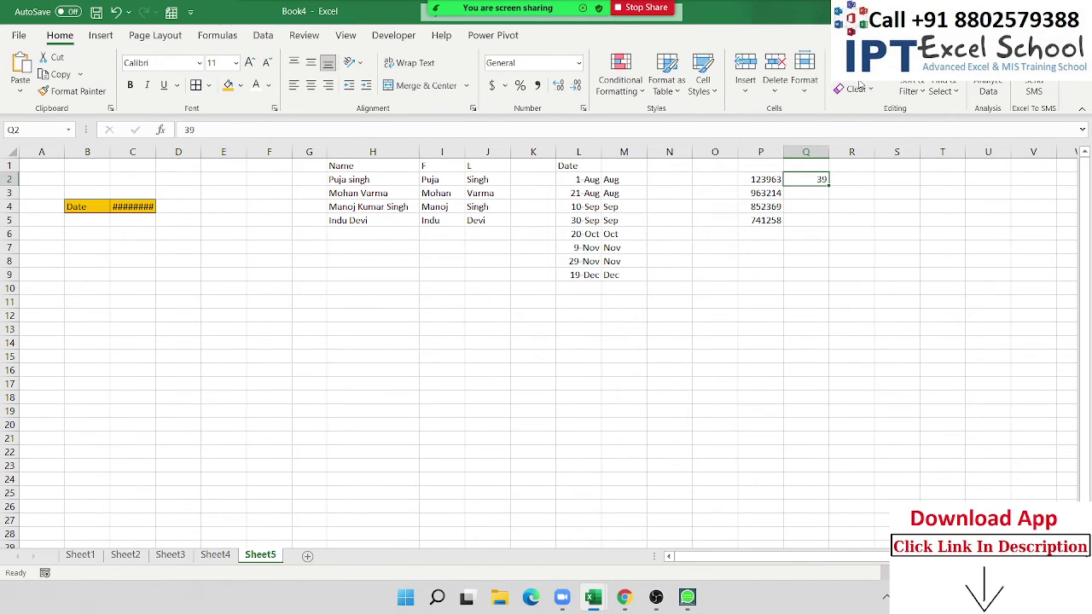
pyautogui.click(856, 73)
pyautogui.click(892, 235)
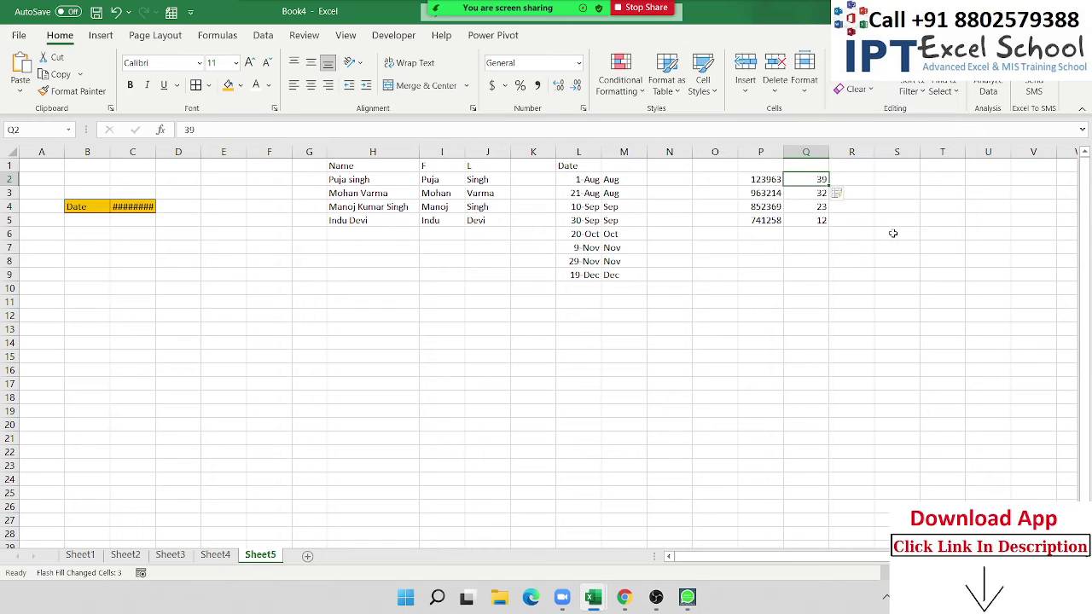
pyautogui.moveTo(767, 220); pyautogui.dragTo(772, 179)
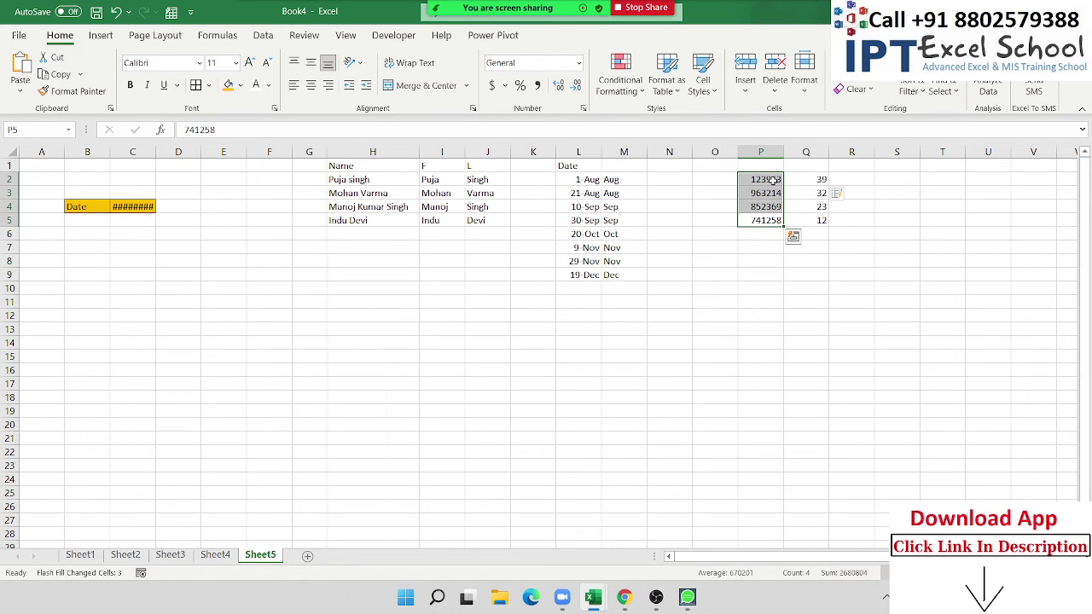
pyautogui.press('Right')
pyautogui.press('Right')
pyautogui.press('Right')
pyautogui.press('Right')
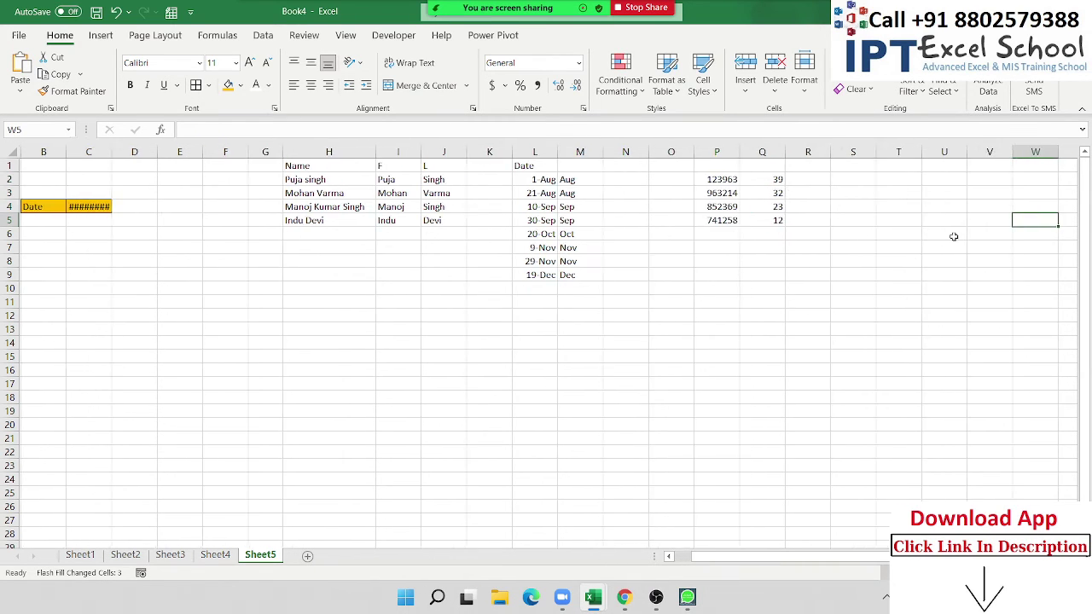
pyautogui.press('Right')
pyautogui.press('Right')
pyautogui.press('Right')
pyautogui.press('Right')
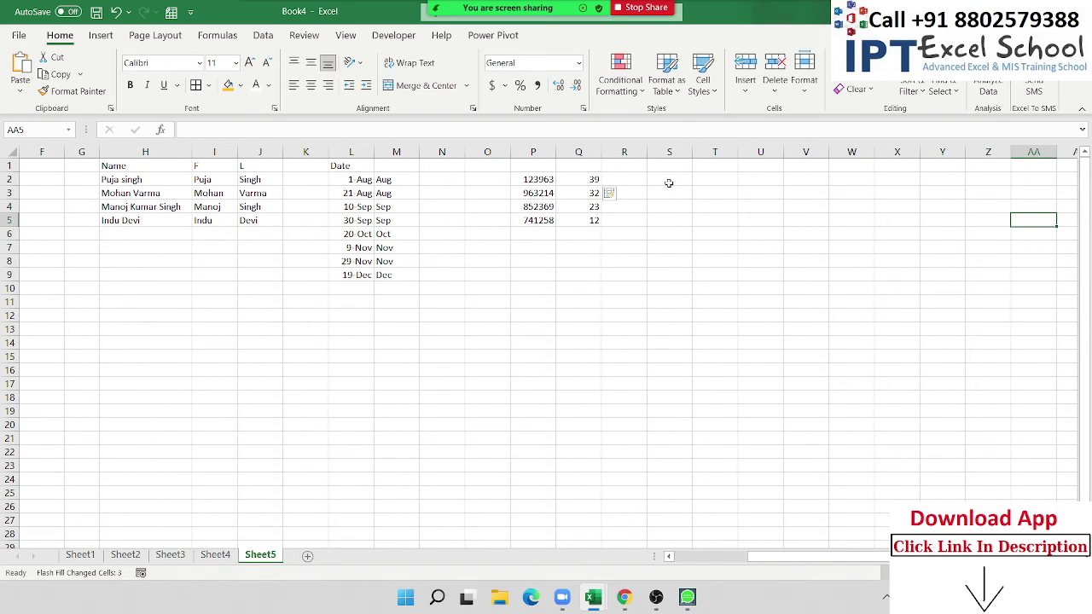
# Enter 23.36, 25.96, 25.12 and 32.36 into T2:T5
pyautogui.click(708, 176)
pyautogui.write('23.')
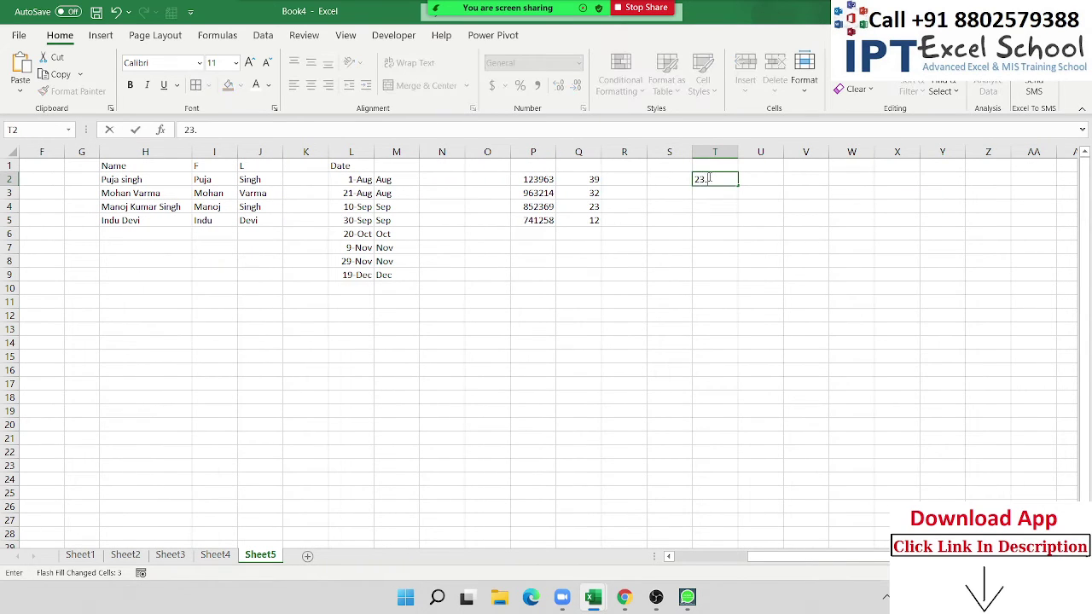
pyautogui.write('36')
pyautogui.press('Return')
pyautogui.write('25.9')
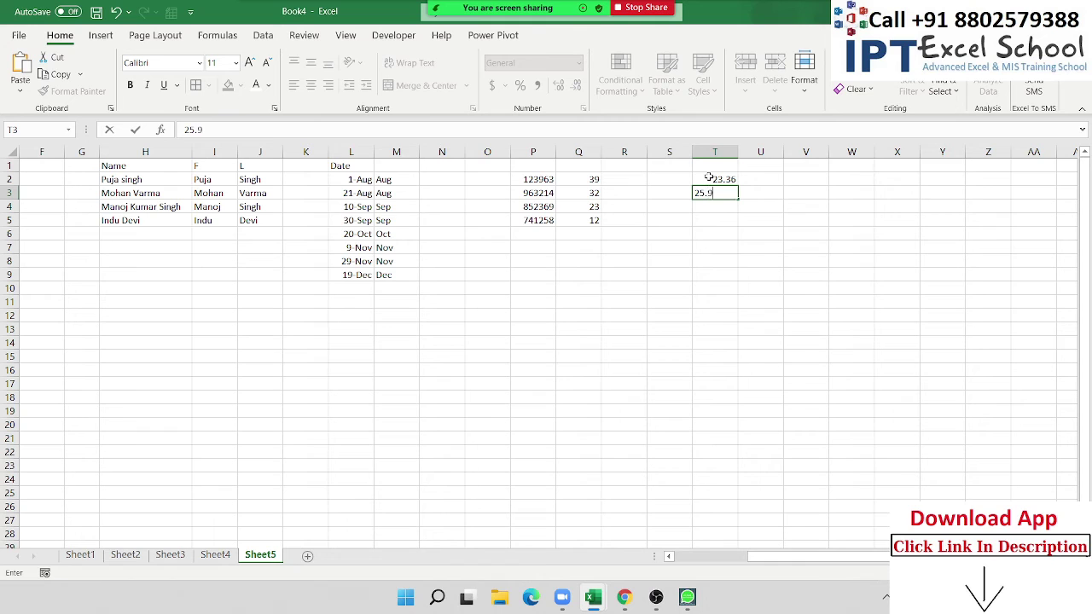
pyautogui.write('6')
pyautogui.press('Return')
pyautogui.write('25.1')
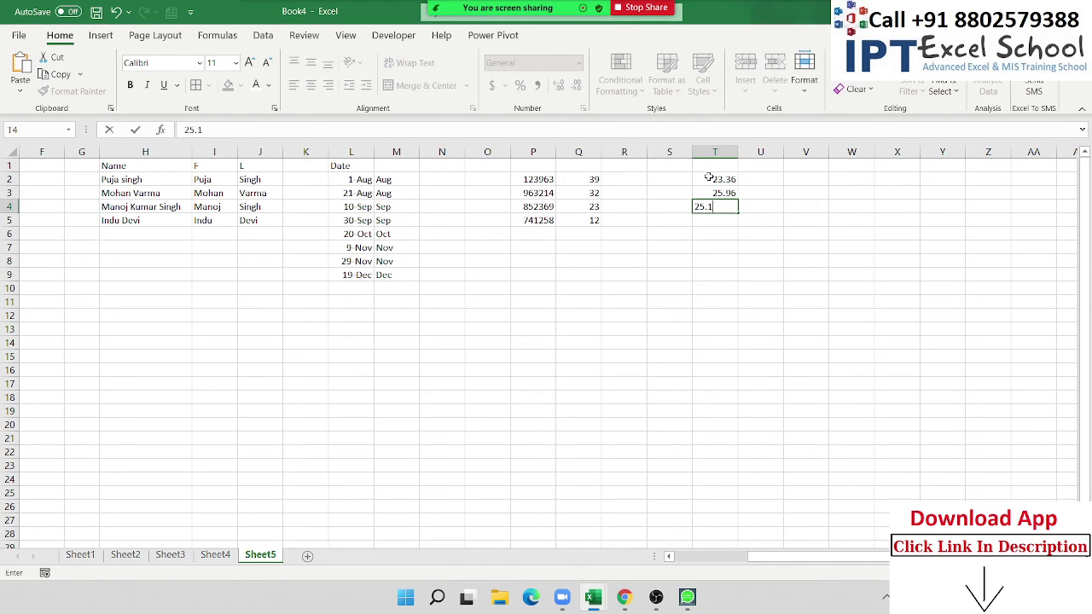
pyautogui.write('2')
pyautogui.press('Return')
pyautogui.write('32.3')
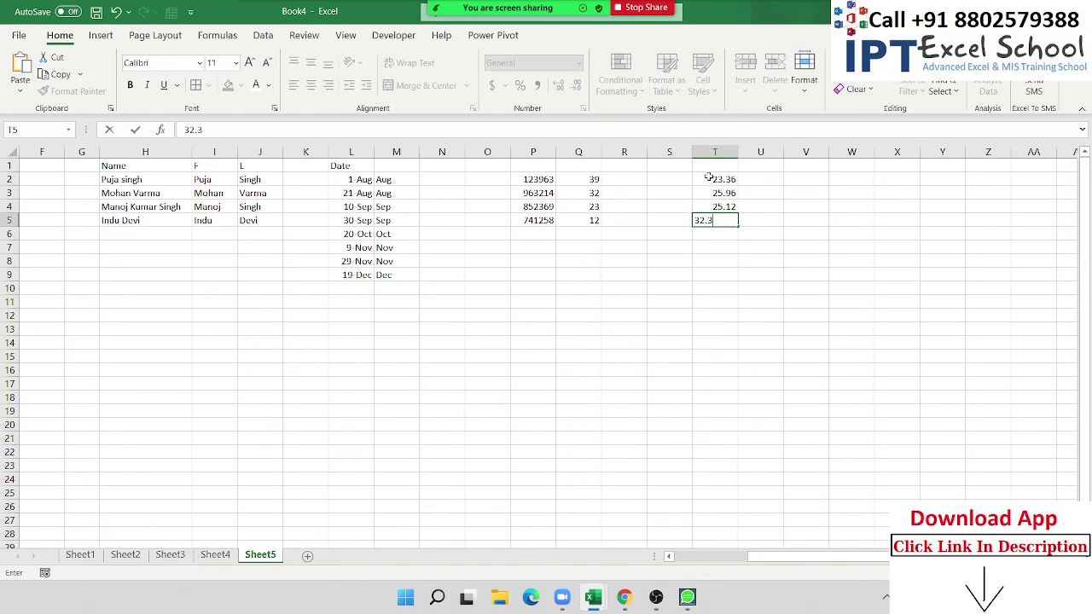
pyautogui.write('6')
pyautogui.press('Return')
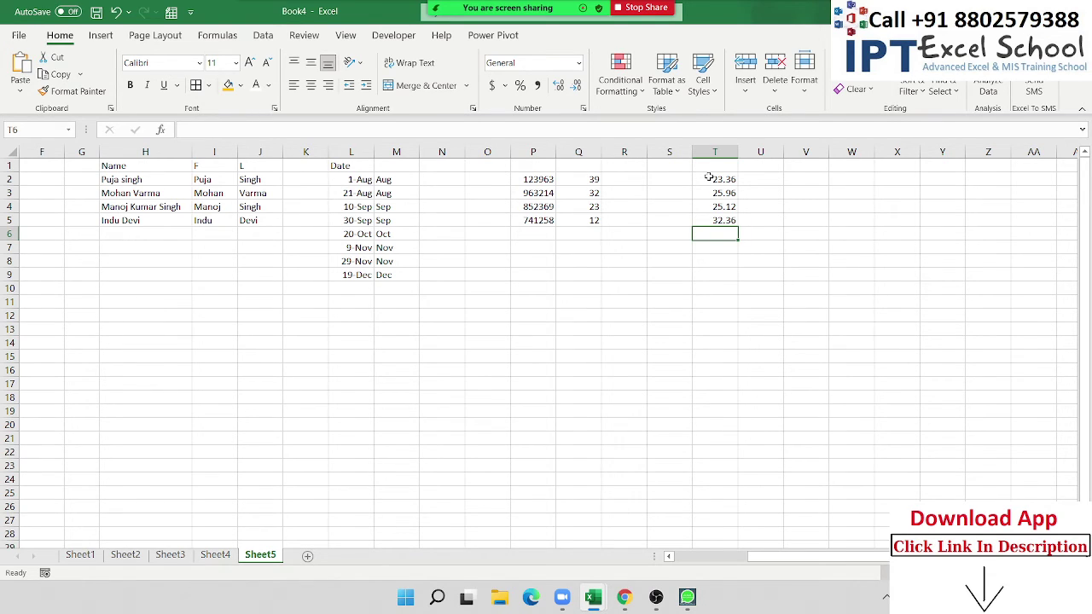
# Enter sample 0.36 in U2 and Flash Fill the decimal parts into U2:U5
pyautogui.press('Up')
pyautogui.press('Up')
pyautogui.press('Up')
pyautogui.press('Right')
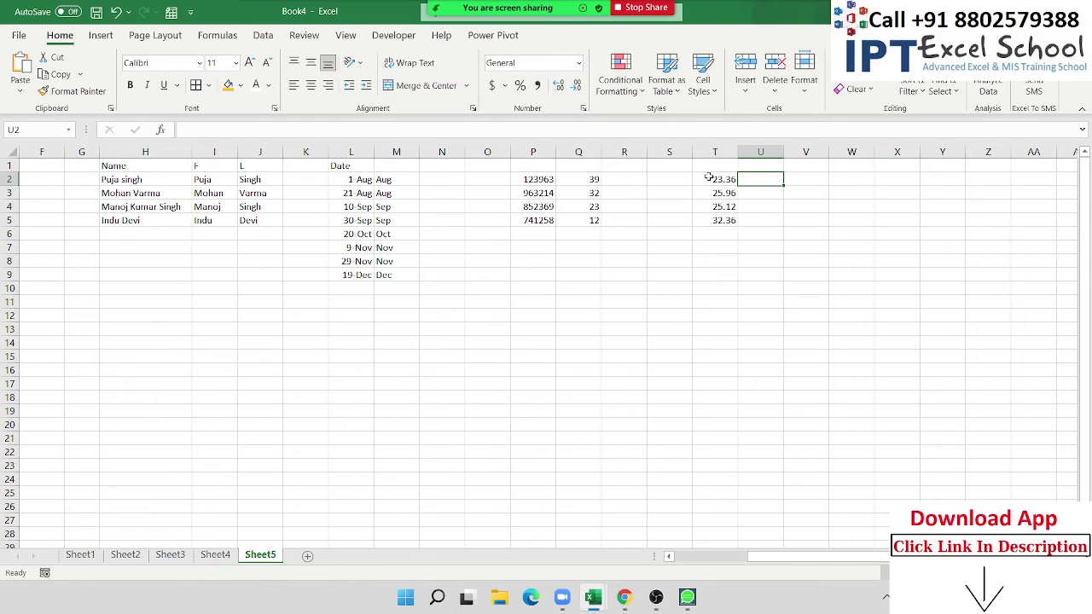
pyautogui.write('0.36')
pyautogui.press('Return')
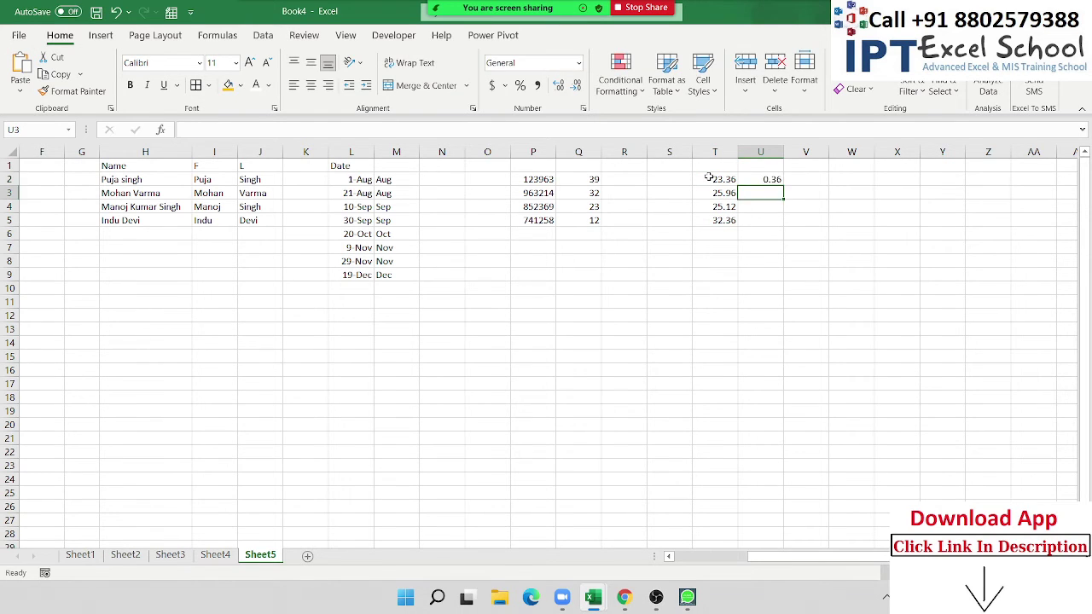
pyautogui.press('Up')
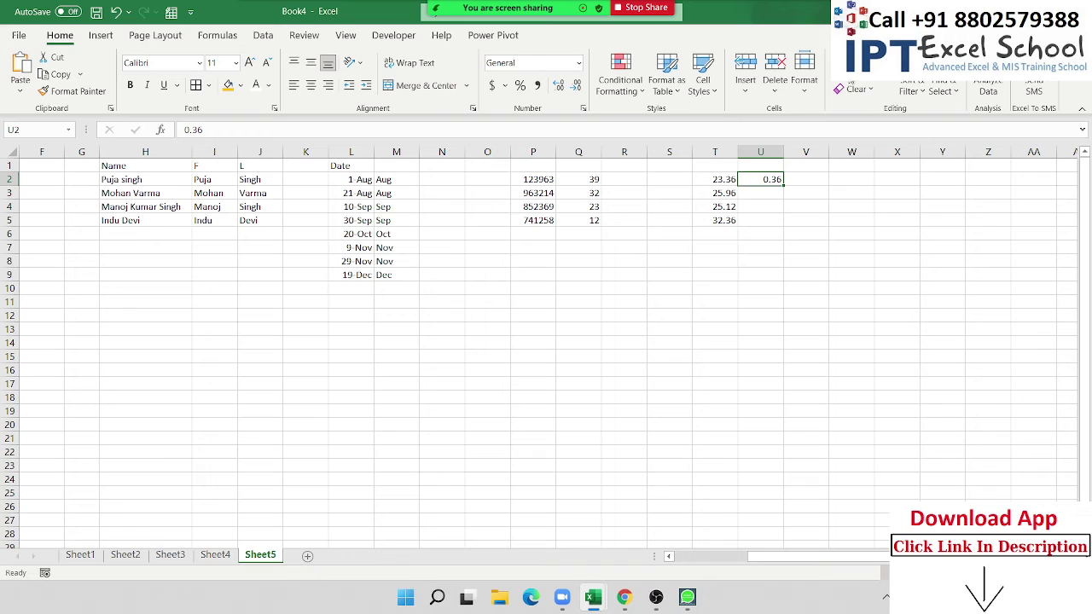
pyautogui.click(846, 73)
pyautogui.click(877, 234)
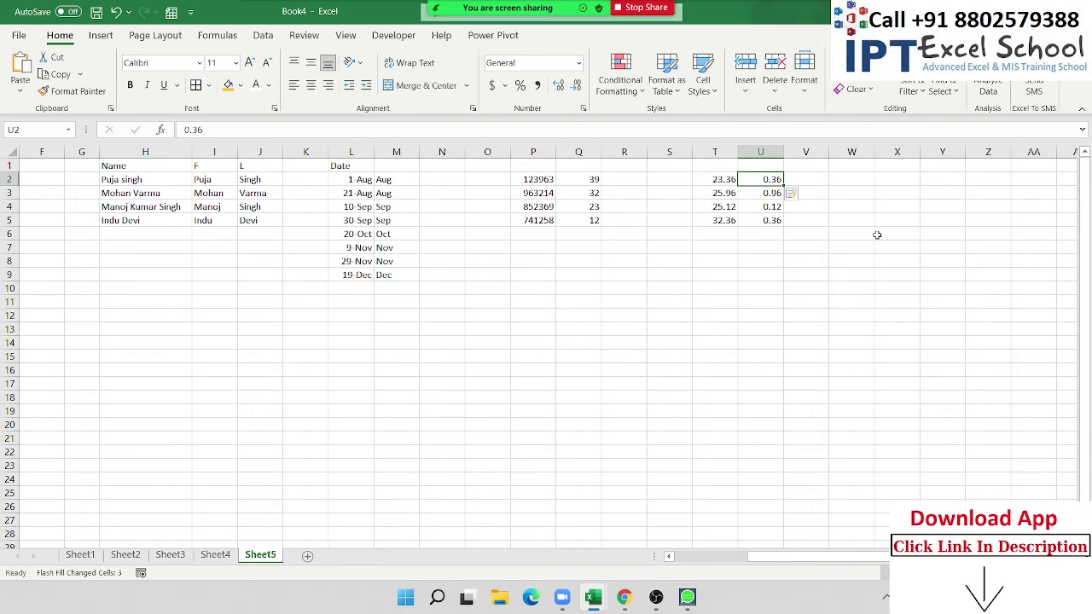
# Give the Name table in H1:J5 a gold fill colour
pyautogui.moveTo(727, 221)
pyautogui.mouseDown()
pyautogui.moveTo(723, 177)
pyautogui.moveTo(434, 273)
pyautogui.moveTo(117, 296)
pyautogui.mouseUp()
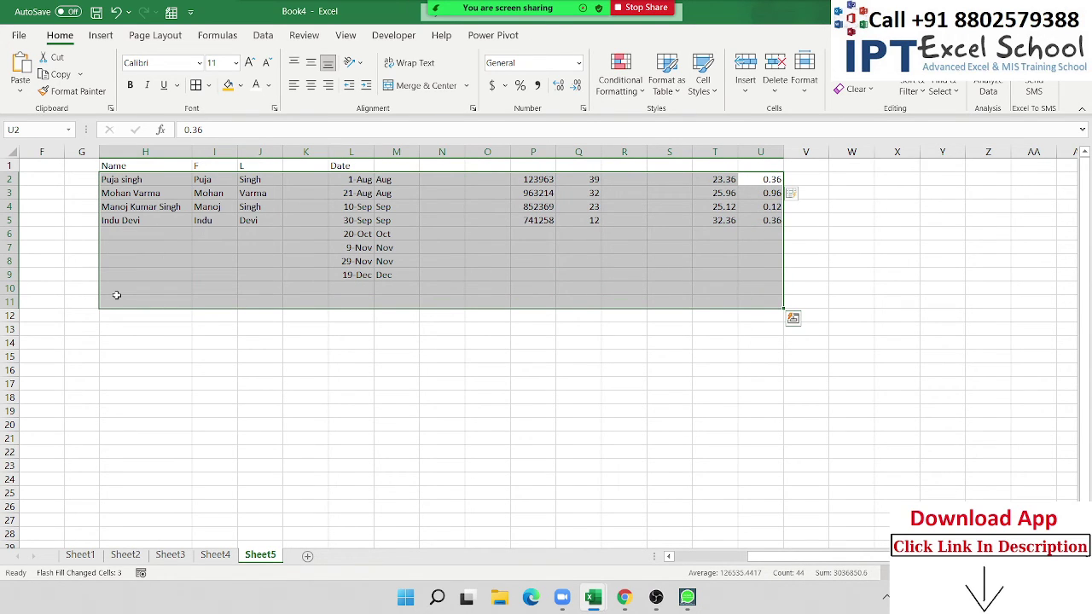
pyautogui.click(293, 378)
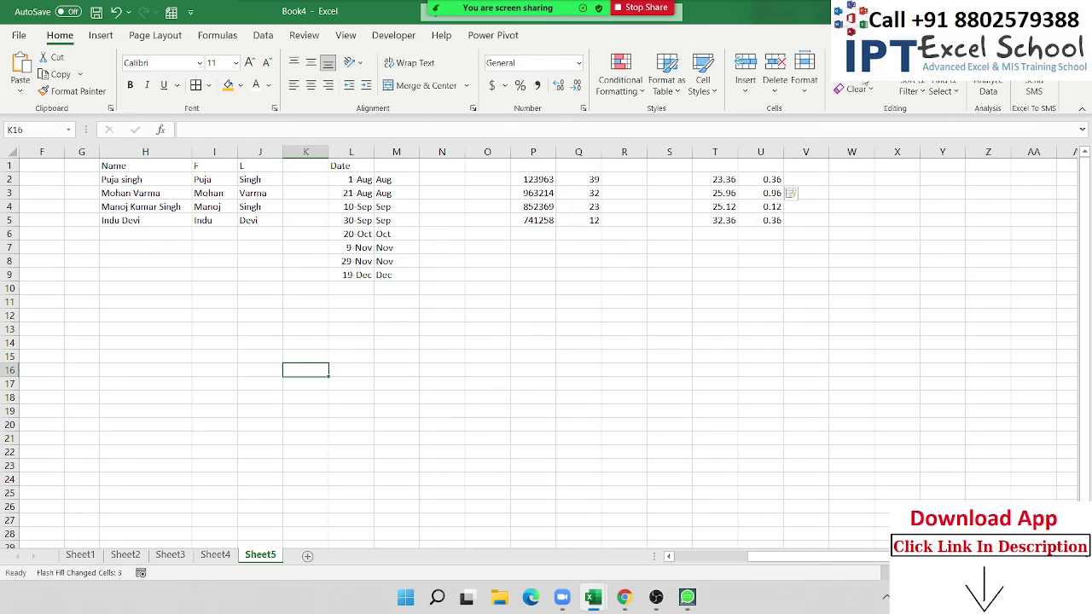
pyautogui.click(865, 81)
pyautogui.press('Escape')
pyautogui.click(858, 90)
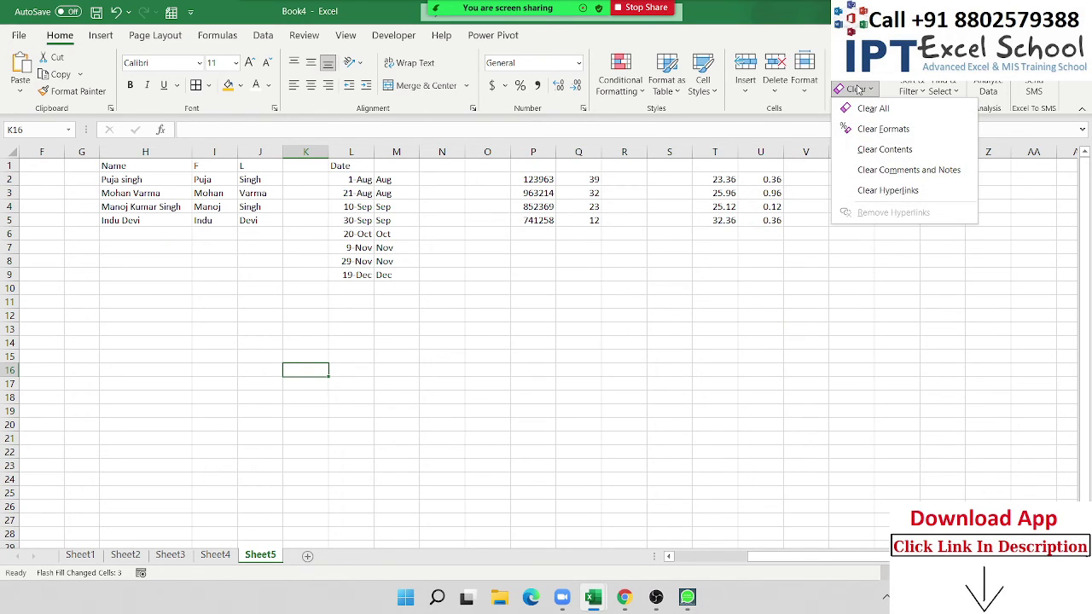
pyautogui.press('Escape')
pyautogui.moveTo(153, 165)
pyautogui.mouseDown()
pyautogui.moveTo(208, 167)
pyautogui.moveTo(260, 220)
pyautogui.mouseUp()
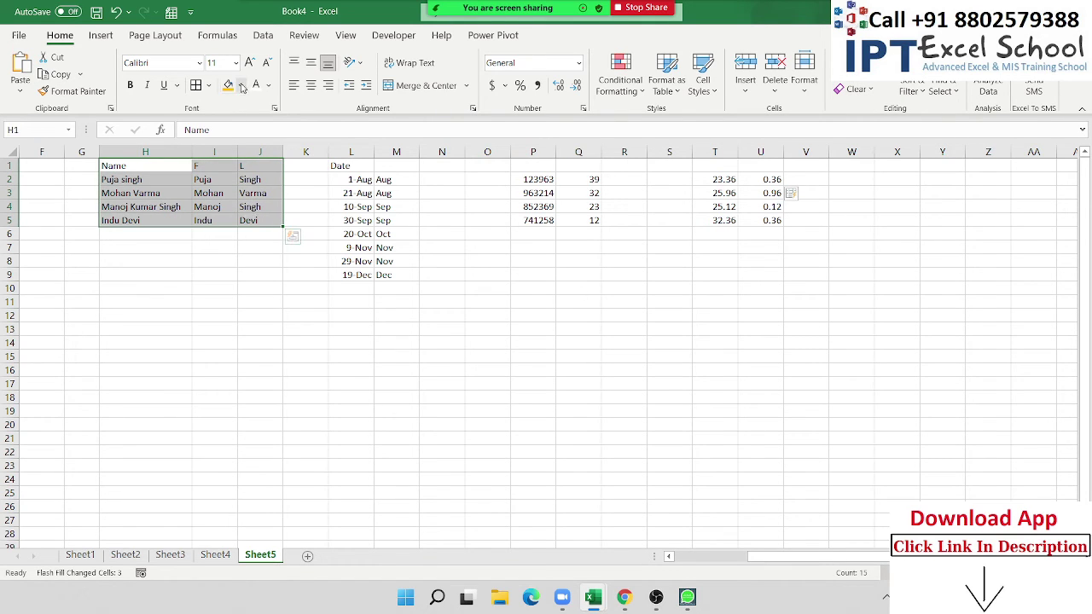
pyautogui.click(227, 85)
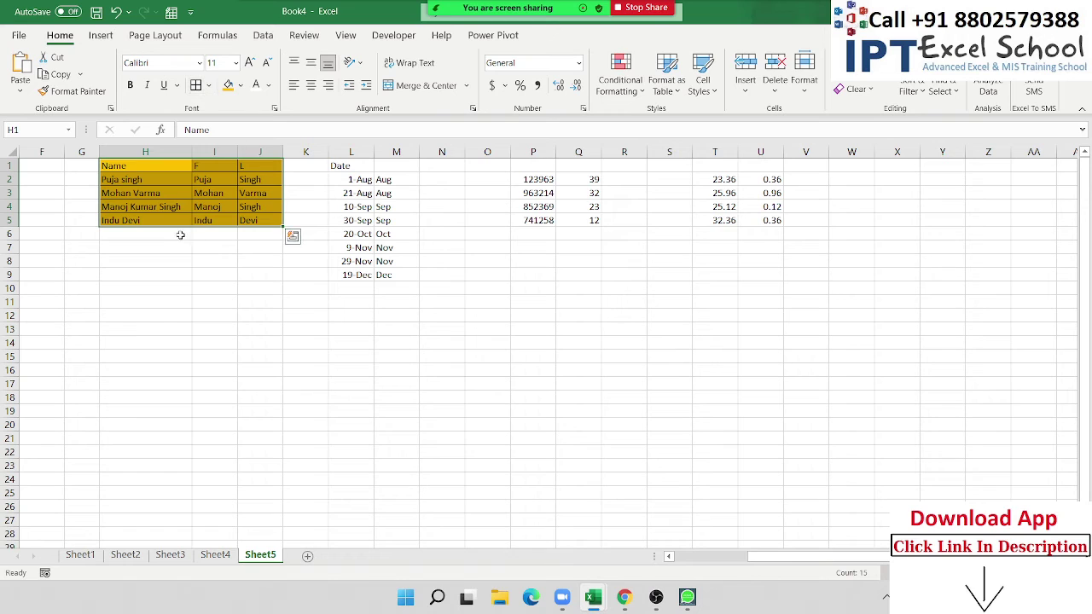
pyautogui.click(168, 284)
# Select whole columns H to J, then select cell L14
pyautogui.moveTo(140, 166); pyautogui.dragTo(244, 221)
pyautogui.moveTo(305, 151)
pyautogui.mouseDown()
pyautogui.moveTo(5, 158)
pyautogui.moveTo(34, 162)
pyautogui.mouseUp()
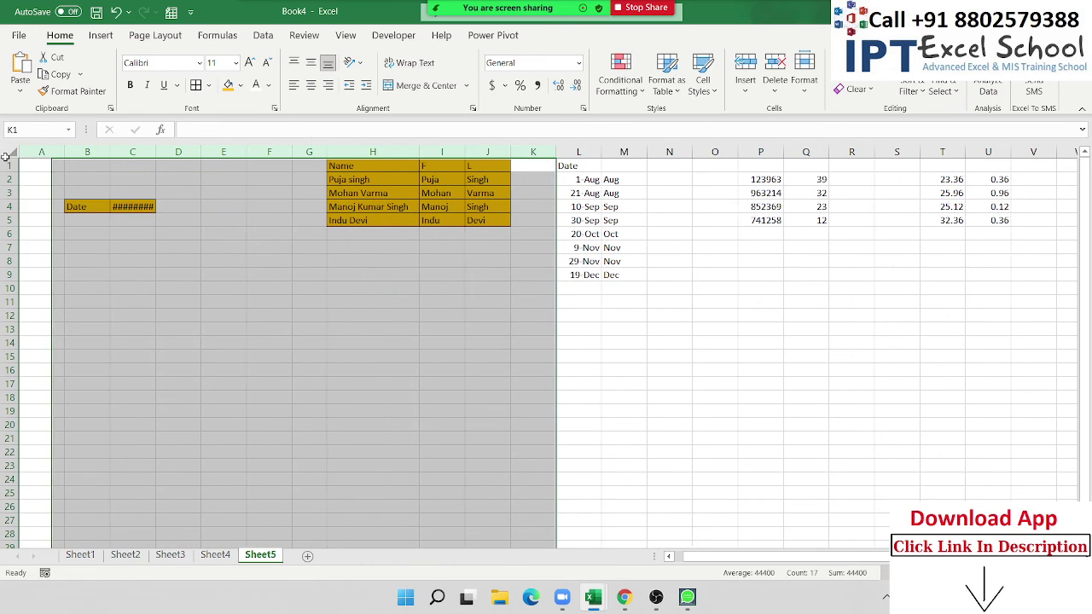
pyautogui.click(402, 293)
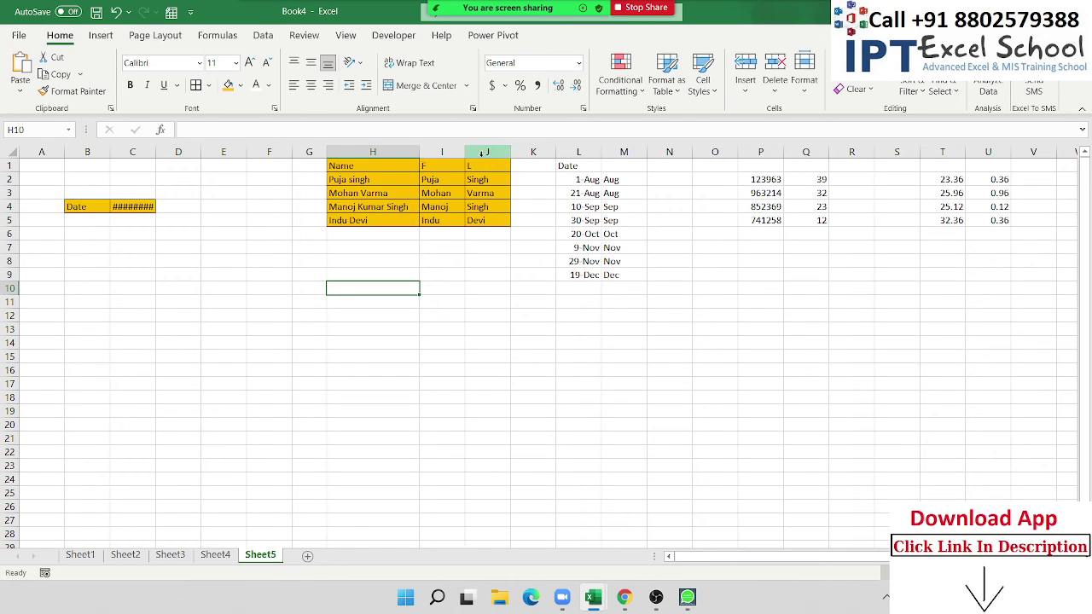
pyautogui.moveTo(483, 153); pyautogui.dragTo(360, 157)
pyautogui.click(576, 340)
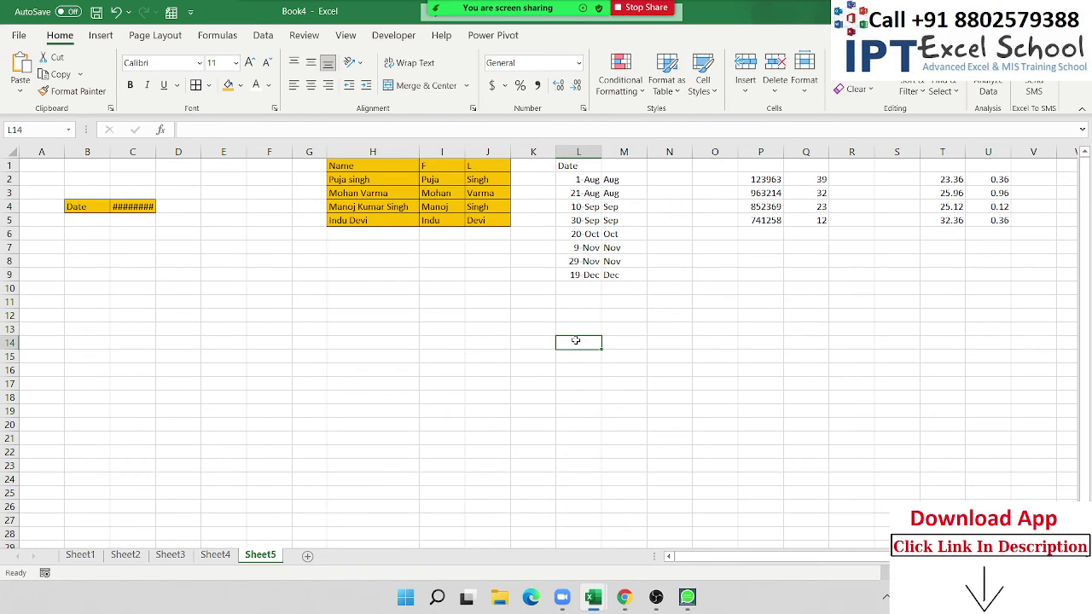
# Enter =H2 in L14, delete columns H:J to show #REF!, then undo the deletion
pyautogui.write('=')
pyautogui.click(345, 177)
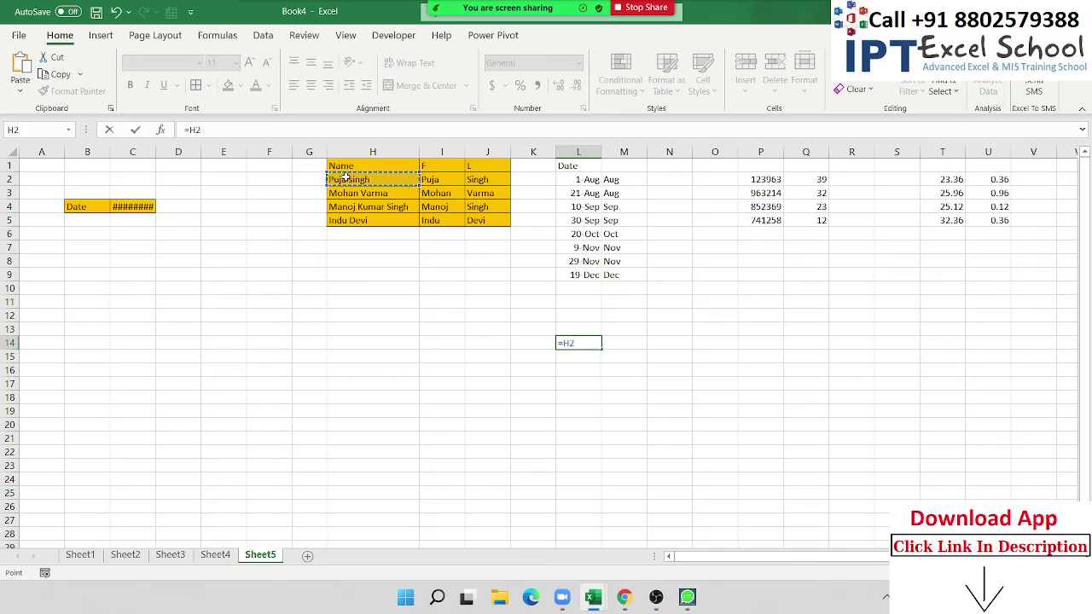
pyautogui.press('Return')
pyautogui.moveTo(479, 151); pyautogui.dragTo(363, 155)
pyautogui.rightClick(355, 174)
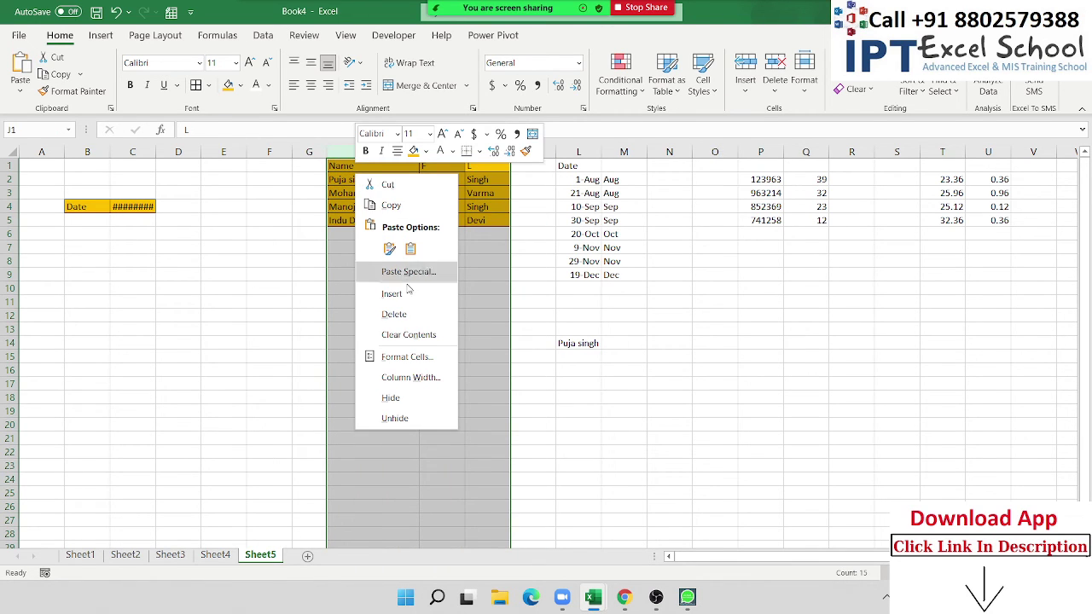
pyautogui.click(418, 315)
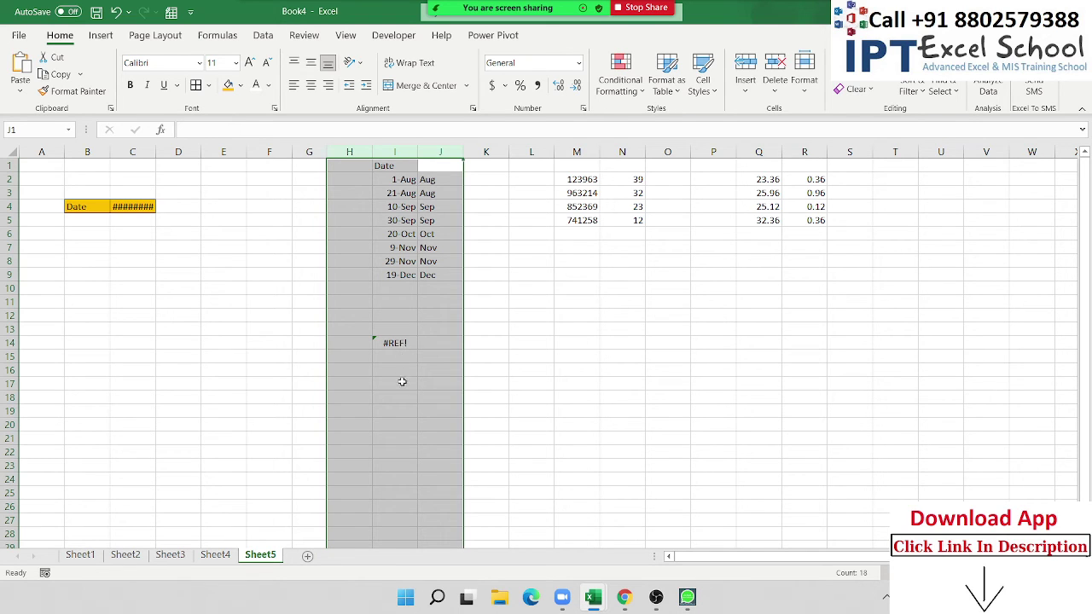
pyautogui.hotkey('ctrl', 'z')
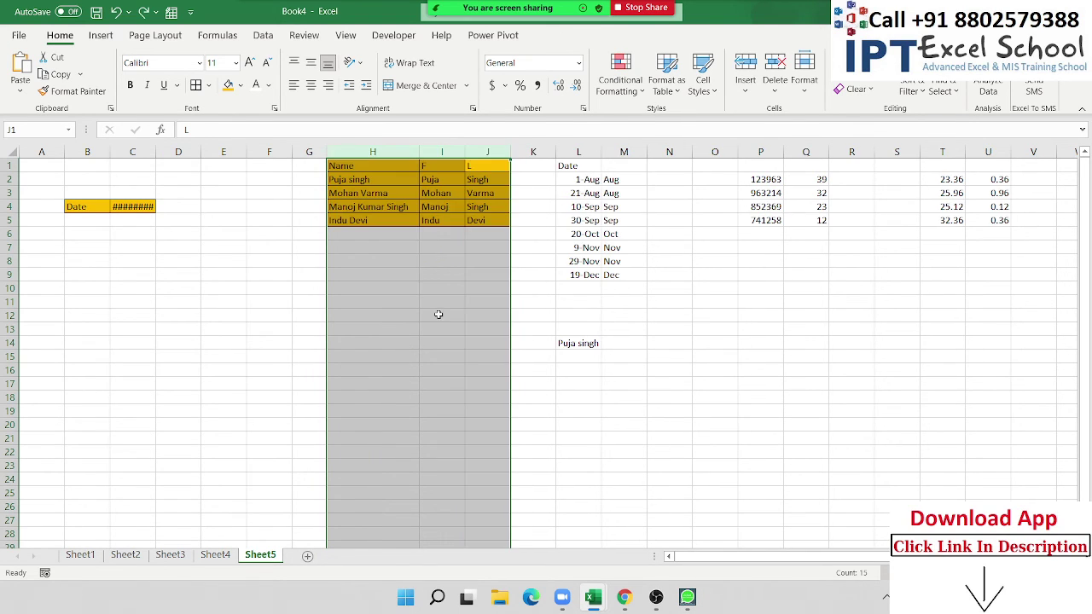
pyautogui.click(438, 314)
pyautogui.click(490, 217)
pyautogui.moveTo(490, 217); pyautogui.dragTo(309, 164)
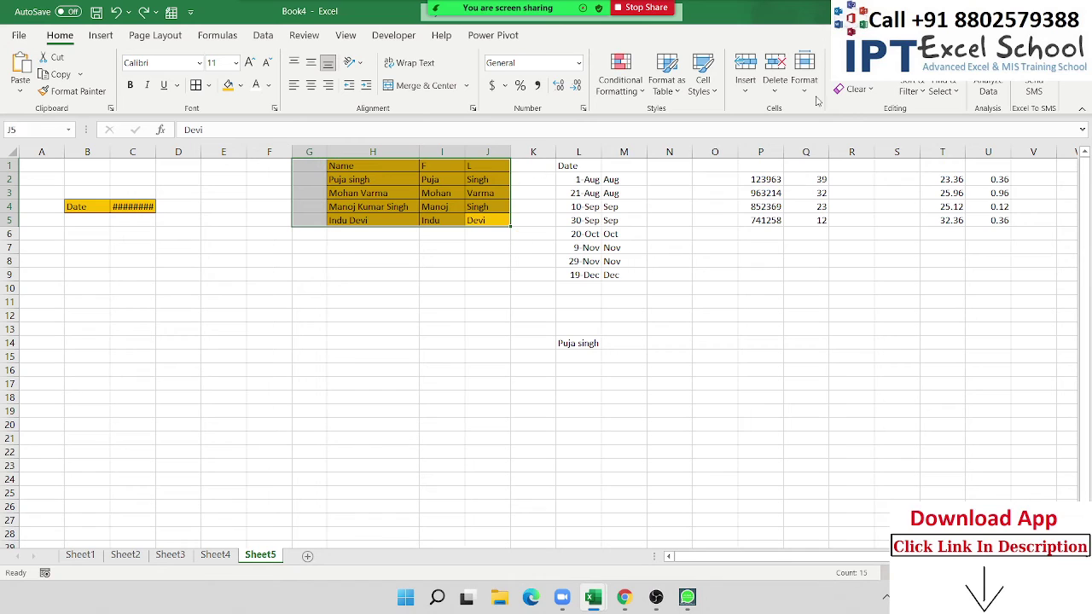
pyautogui.click(857, 89)
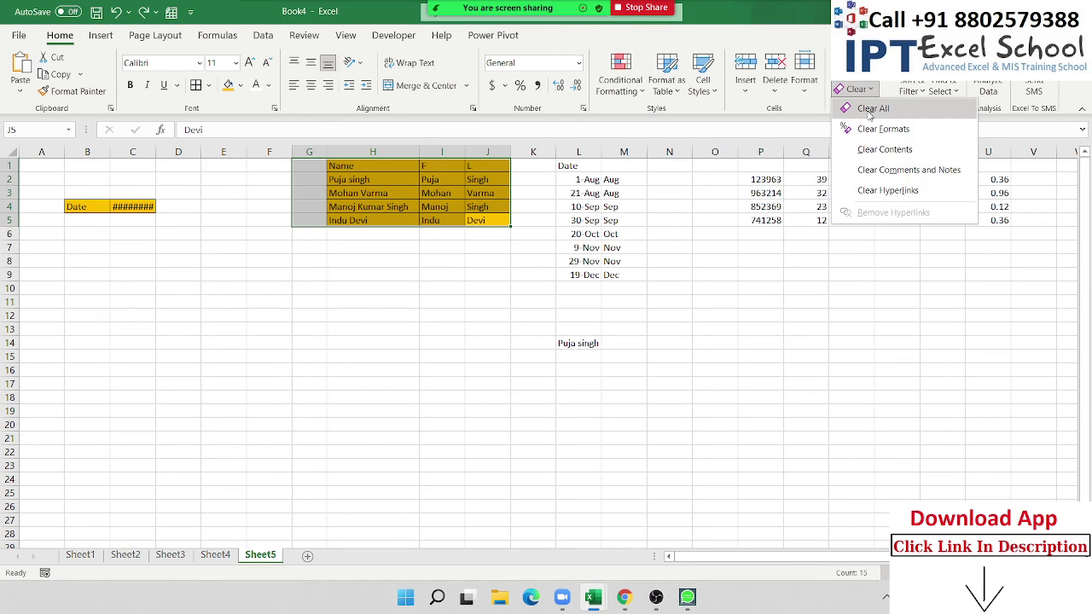
pyautogui.click(872, 109)
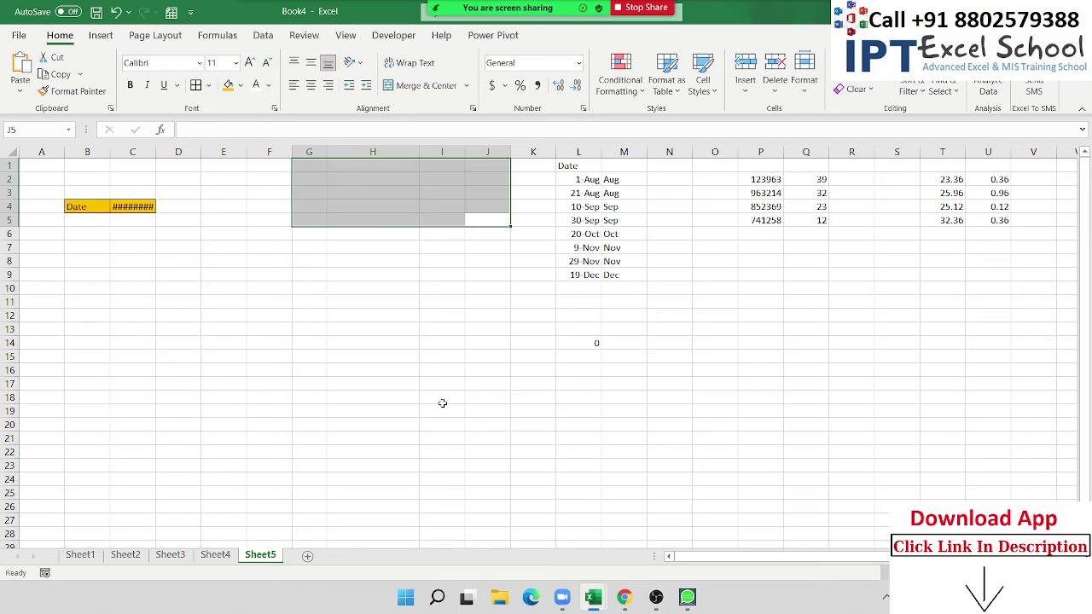
pyautogui.hotkey('ctrl', 'z')
pyautogui.click(876, 89)
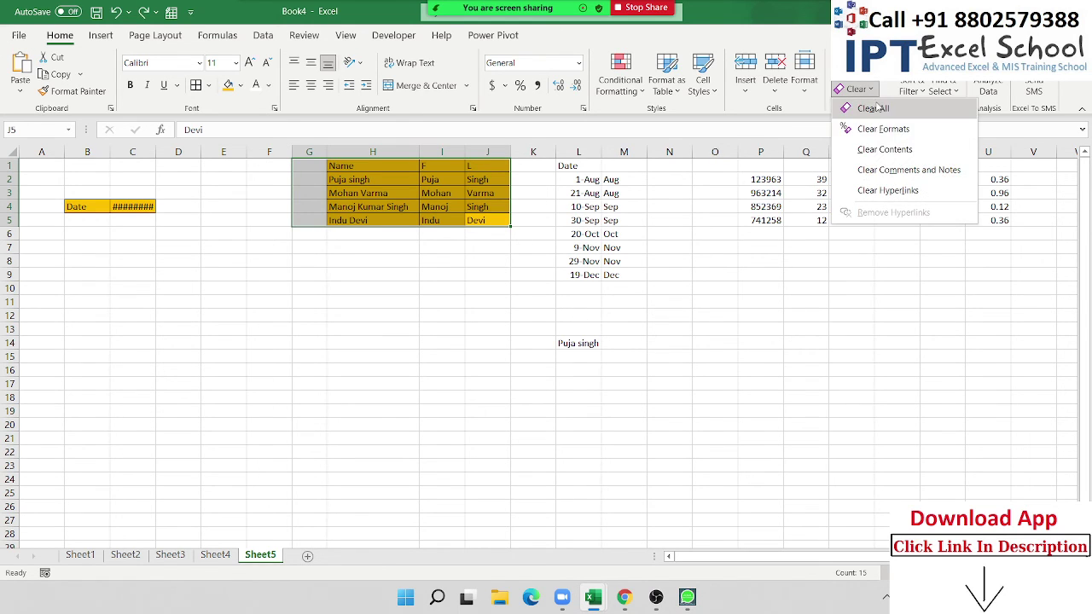
pyautogui.click(879, 129)
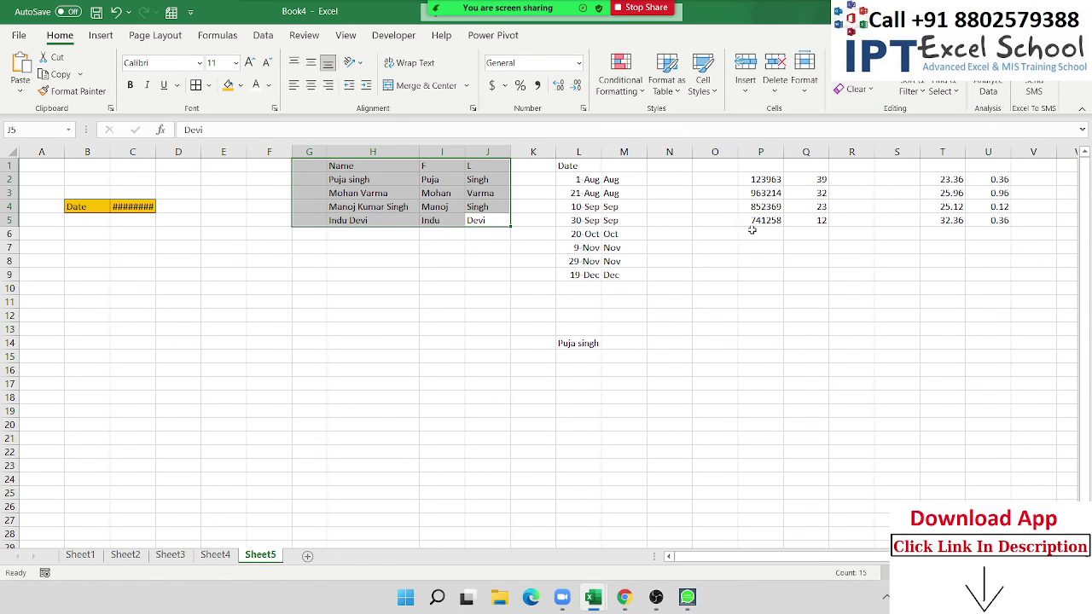
pyautogui.hotkey('ctrl', 'z')
pyautogui.click(860, 90)
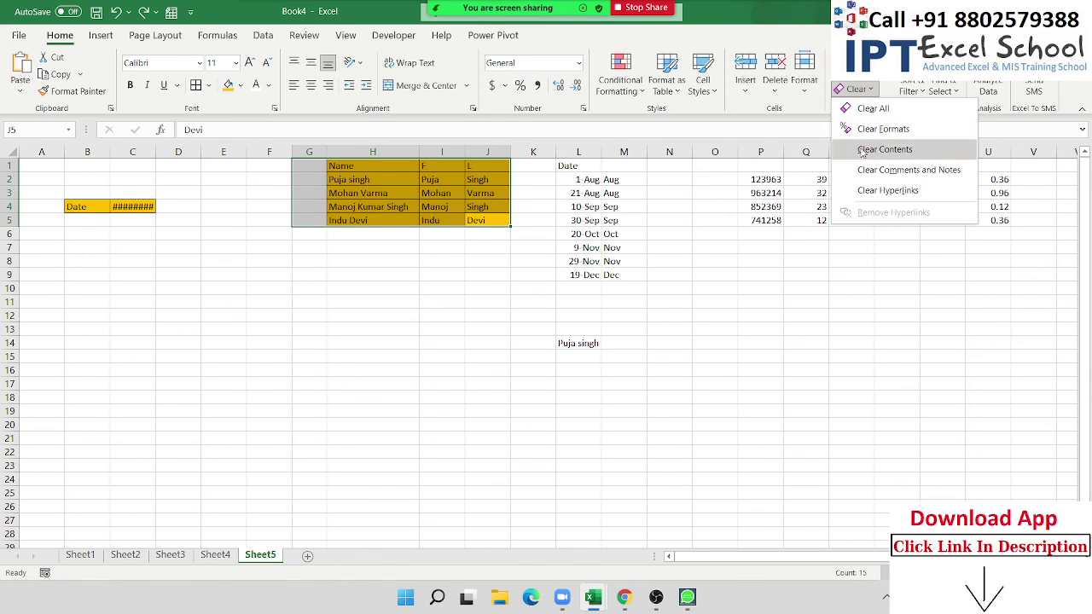
pyautogui.click(862, 150)
pyautogui.hotkey('ctrl', 'z')
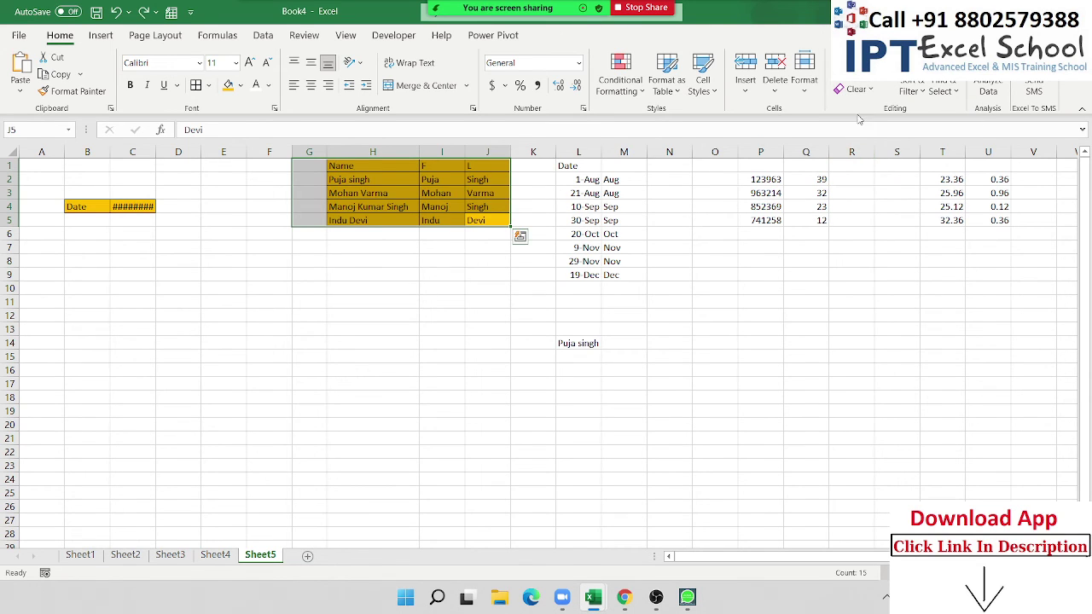
pyautogui.click(860, 90)
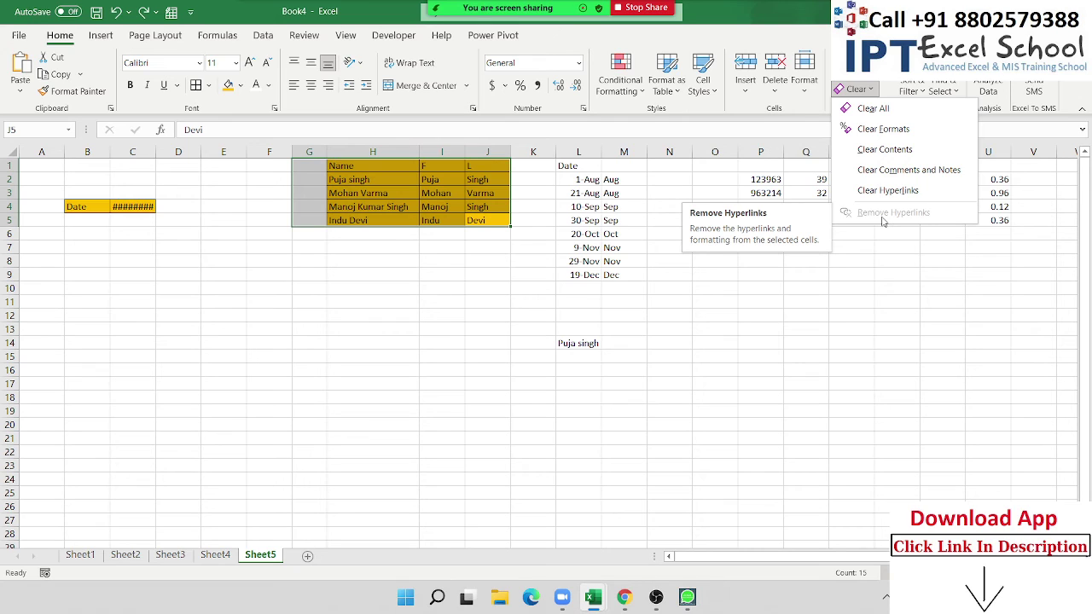
pyautogui.click(892, 314)
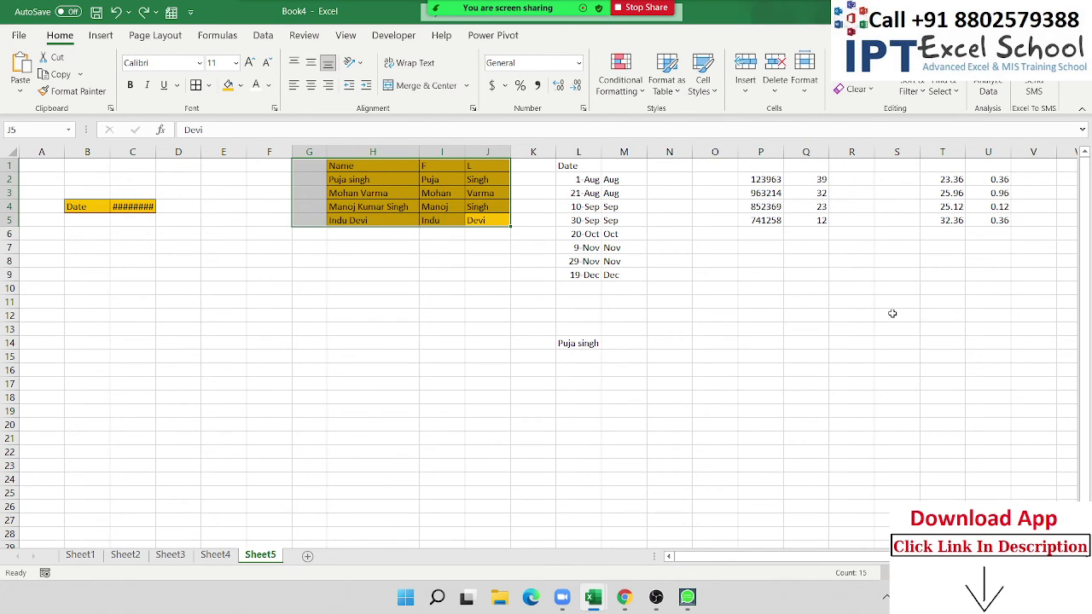
pyautogui.click(911, 91)
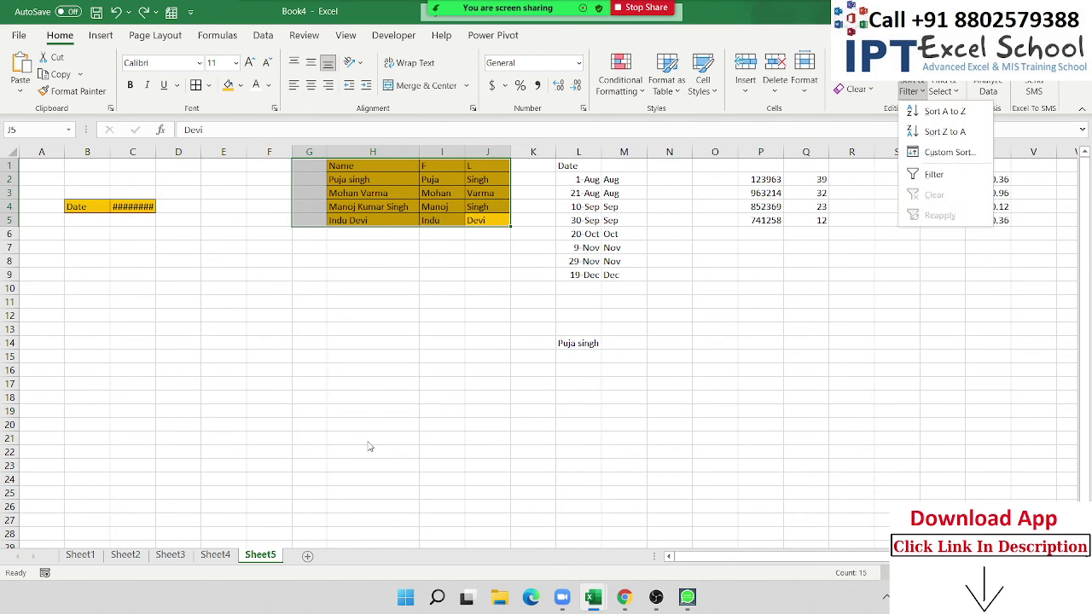
pyautogui.click(79, 555)
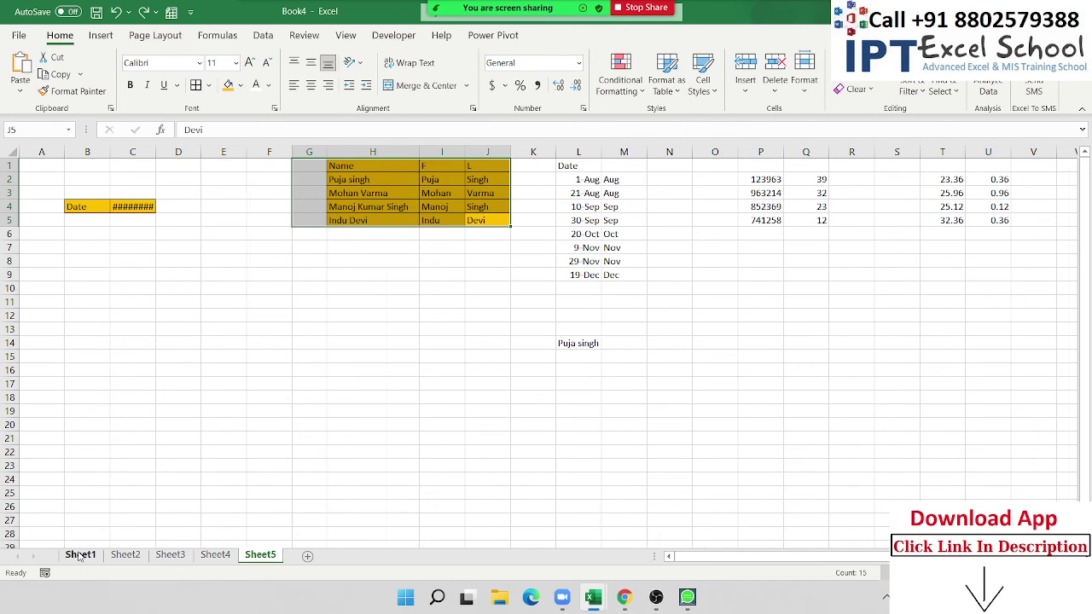
# Switch to Sheet1 and open the Data1 workbook at its top-left cell
pyautogui.click(79, 555)
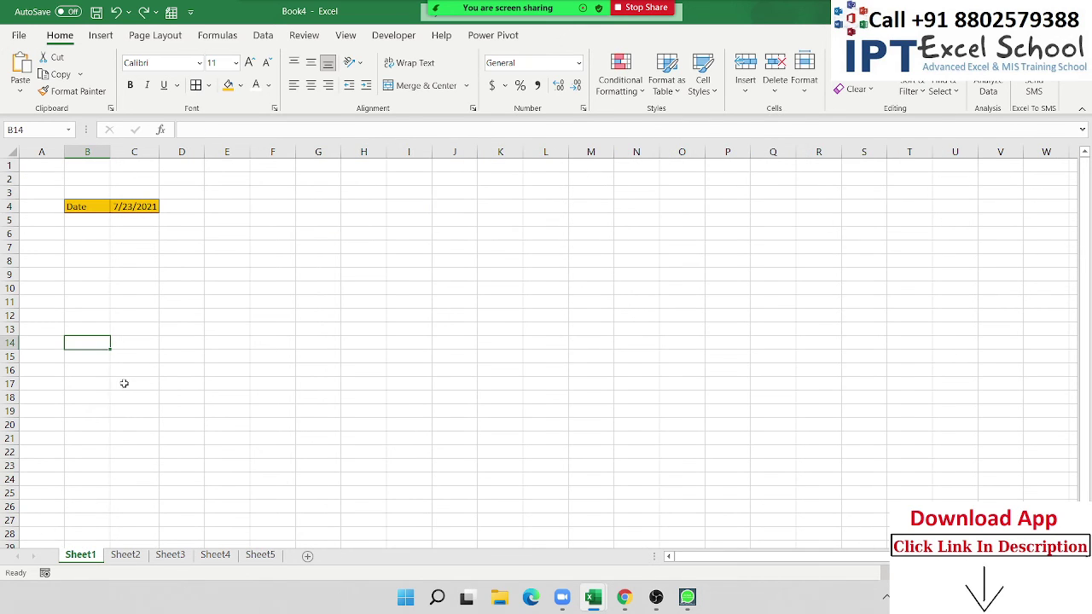
pyautogui.click(21, 36)
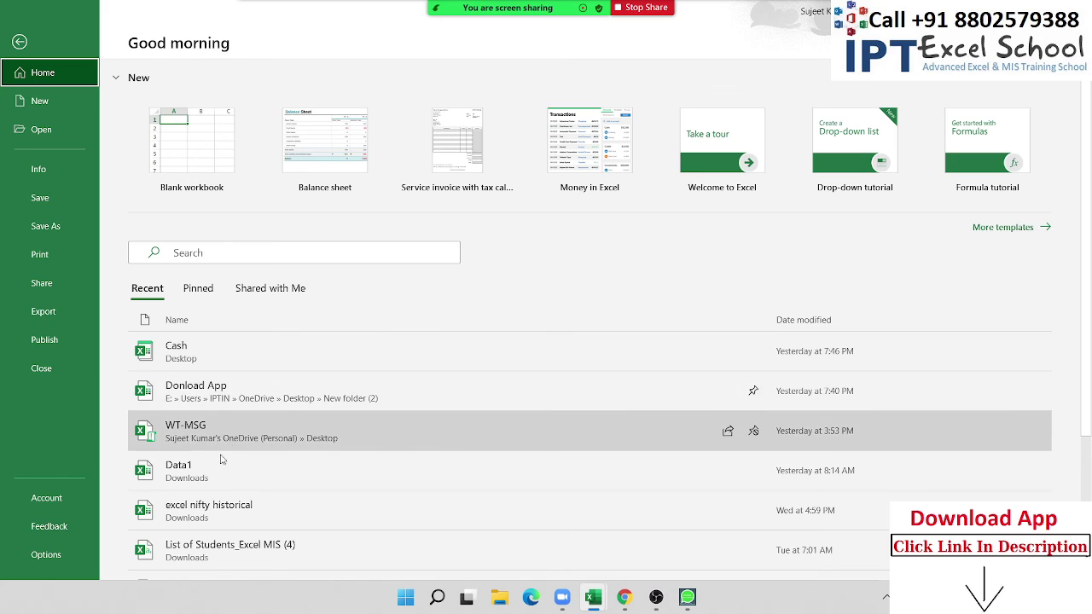
pyautogui.click(220, 465)
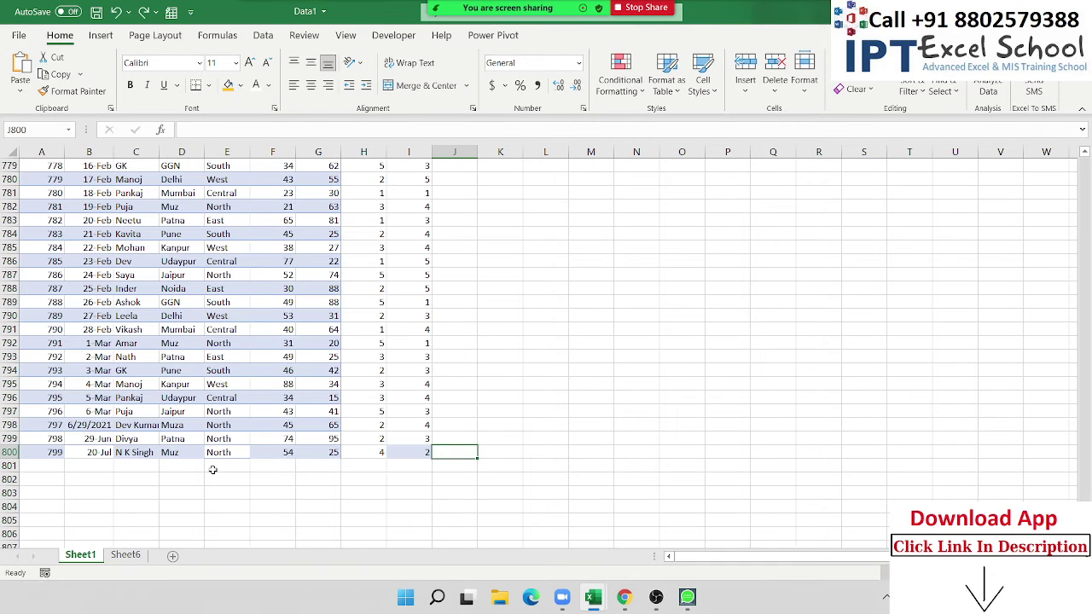
pyautogui.click(254, 342)
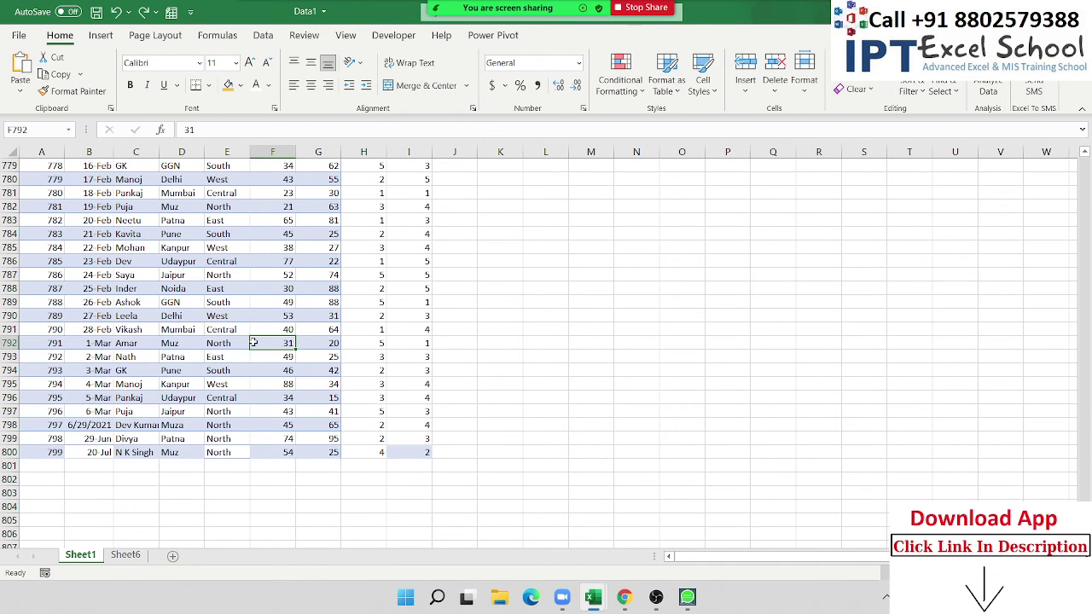
pyautogui.hotkey('ctrl', 'Home')
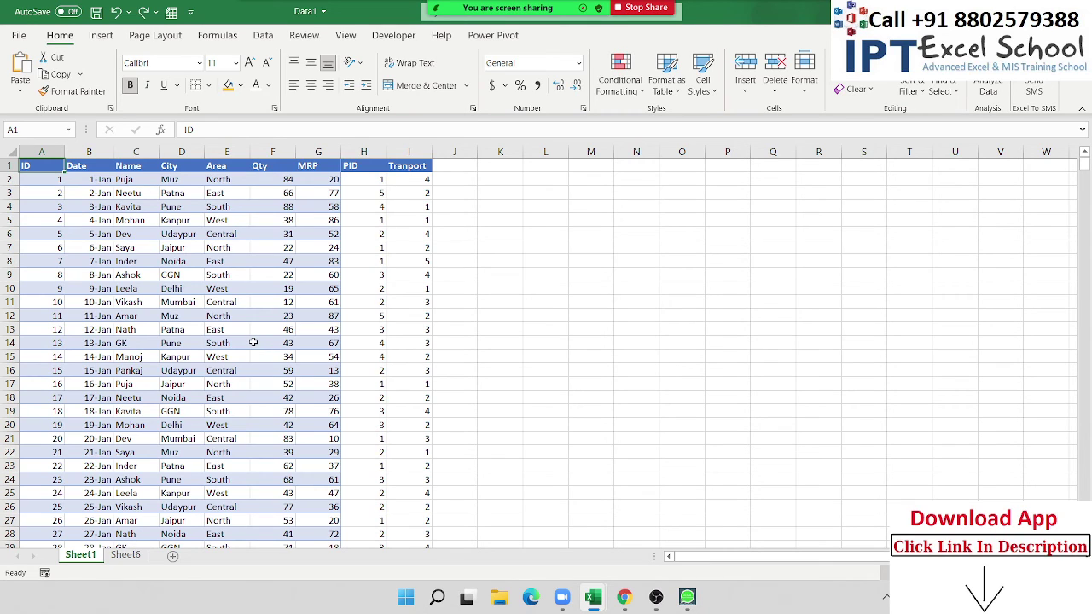
# Sort the table by Qty, first ascending, then largest to smallest
pyautogui.click(290, 169)
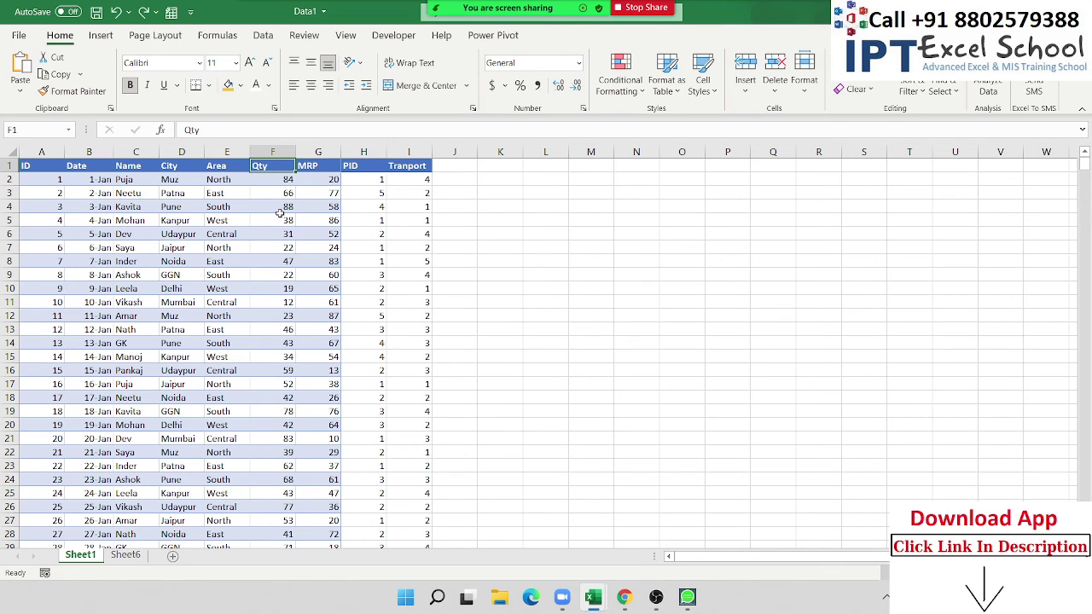
pyautogui.click(911, 90)
pyautogui.click(922, 114)
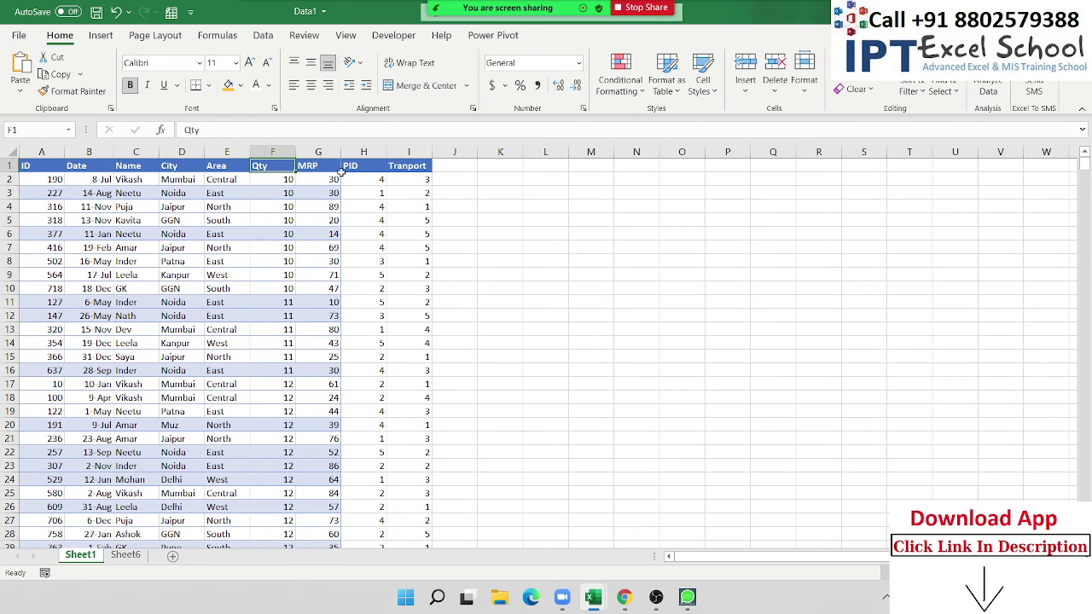
pyautogui.click(912, 90)
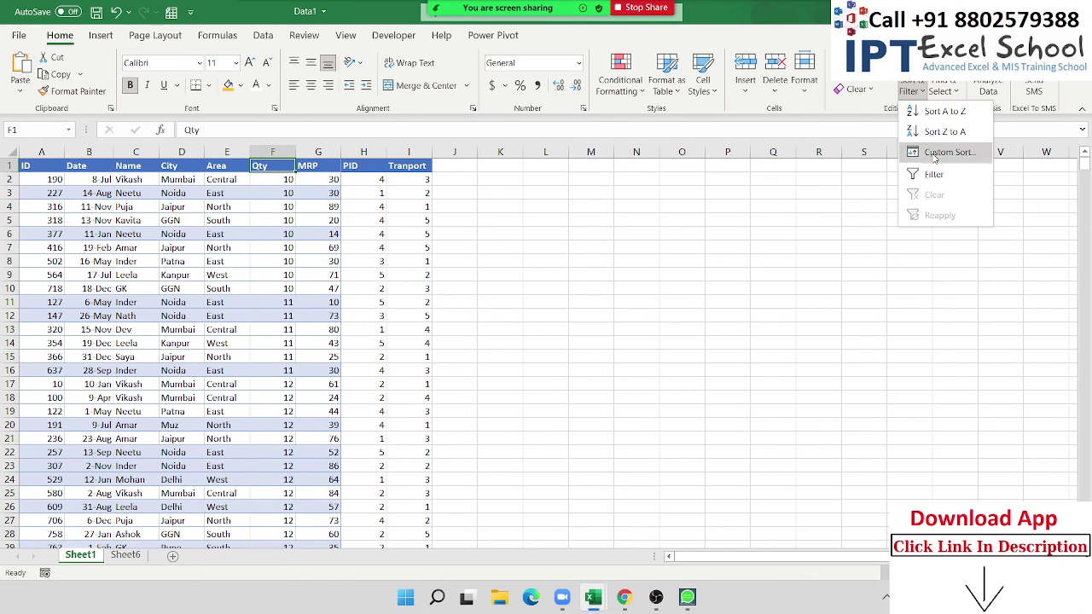
pyautogui.click(917, 133)
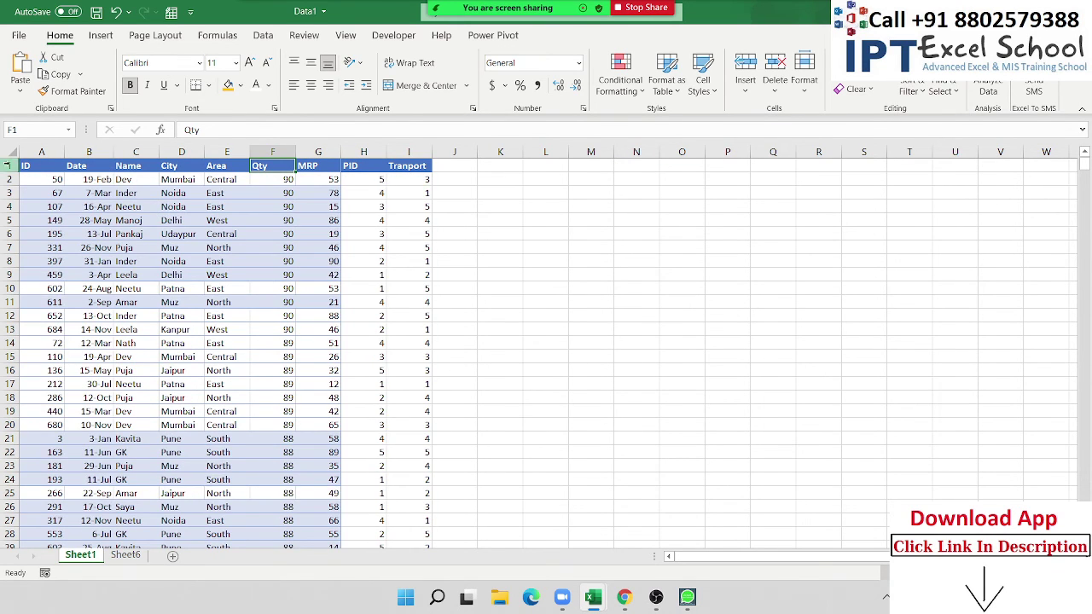
# Inspect the sorted table by selecting cells, scrolling, and selecting row 18
pyautogui.moveTo(26, 165); pyautogui.dragTo(395, 408)
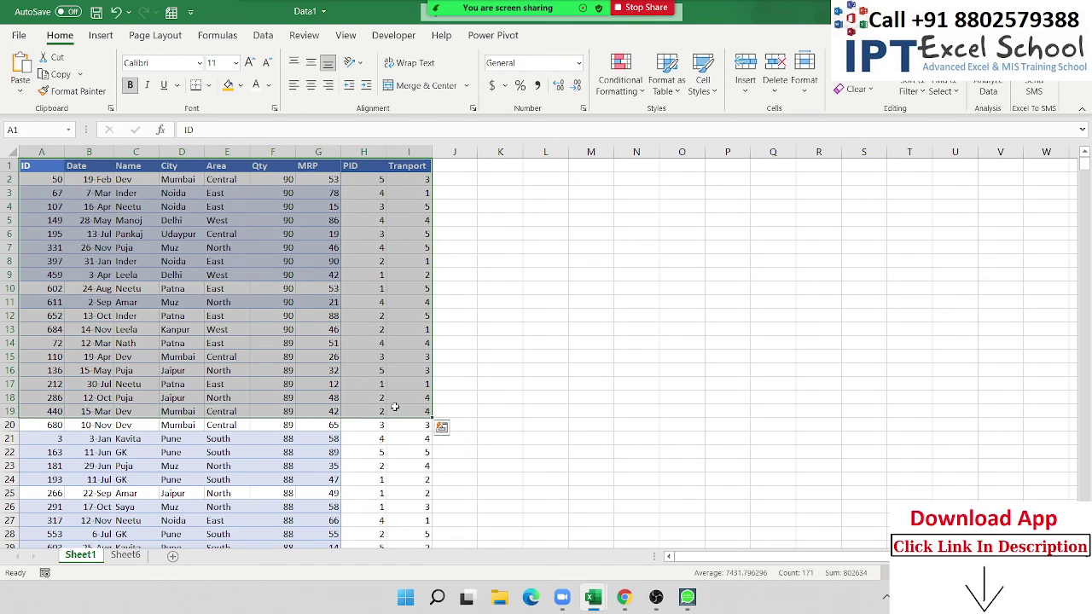
pyautogui.click(267, 286)
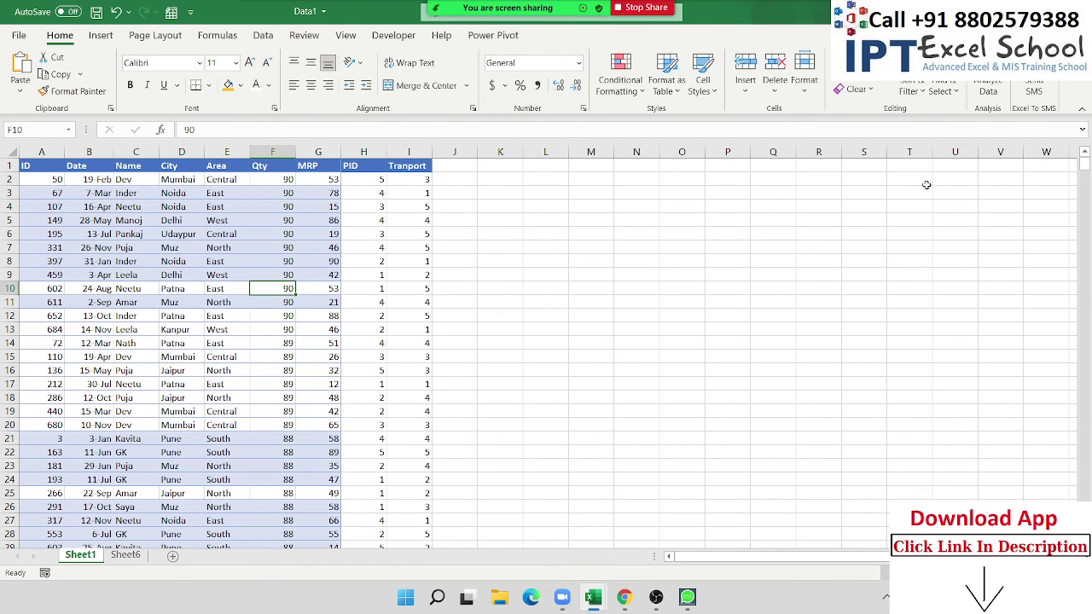
pyautogui.click(284, 176)
pyautogui.click(325, 169)
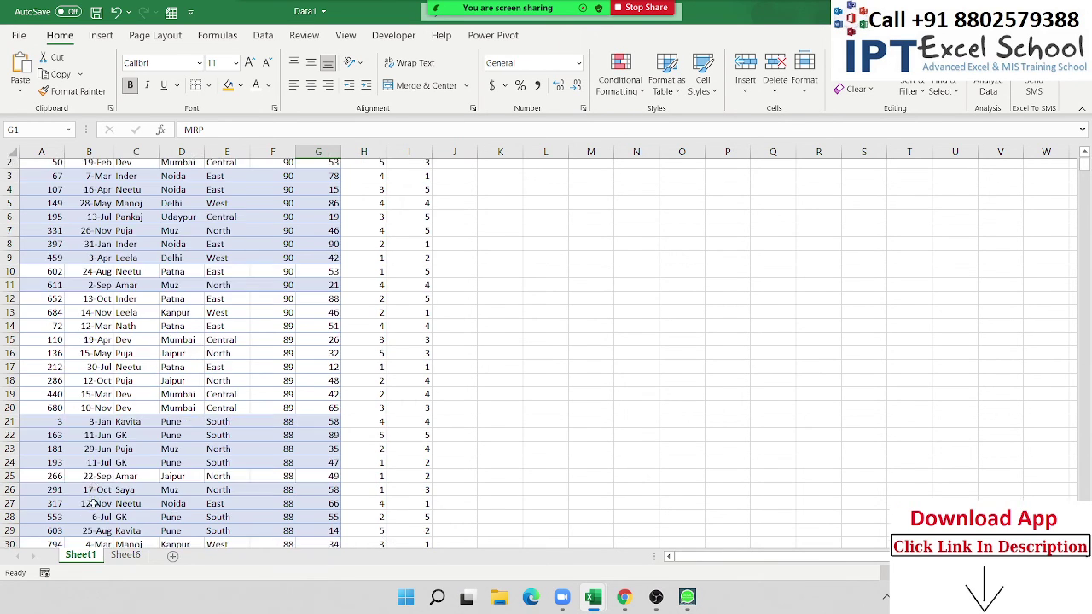
pyautogui.scroll(-6, 94, 505)
pyautogui.scroll(5, 94, 505)
pyautogui.scroll(1, 94, 505)
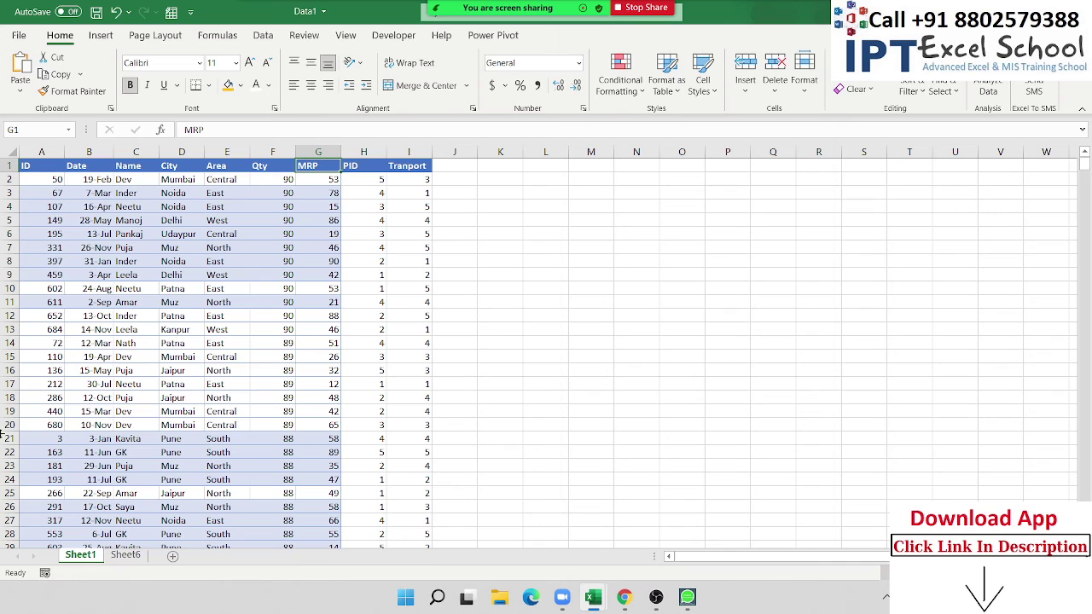
pyautogui.click(5, 397)
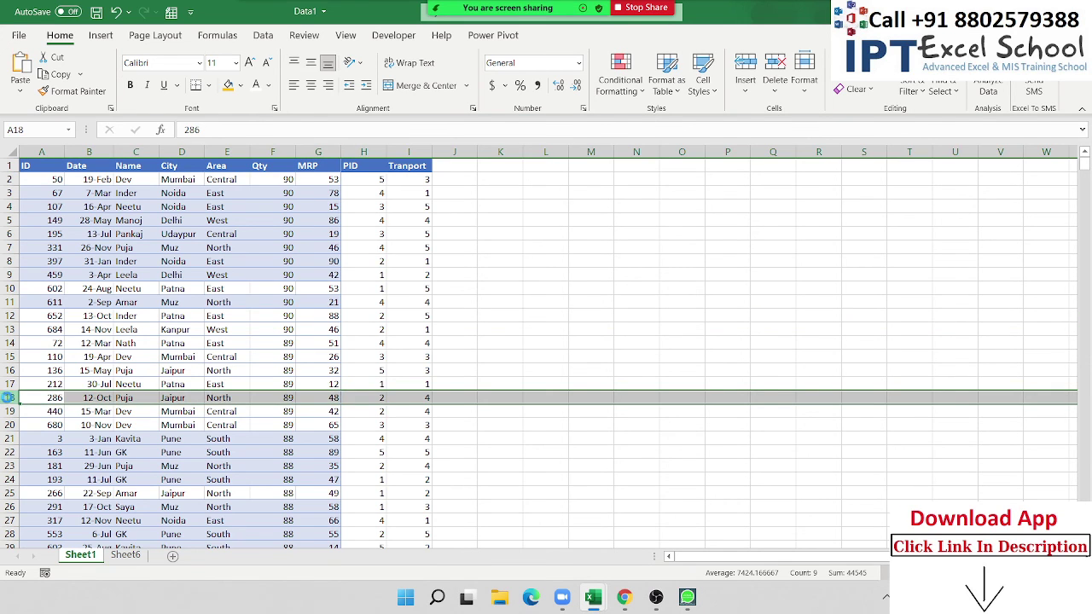
pyautogui.hotkey('ctrl', '+')
pyautogui.click(66, 305)
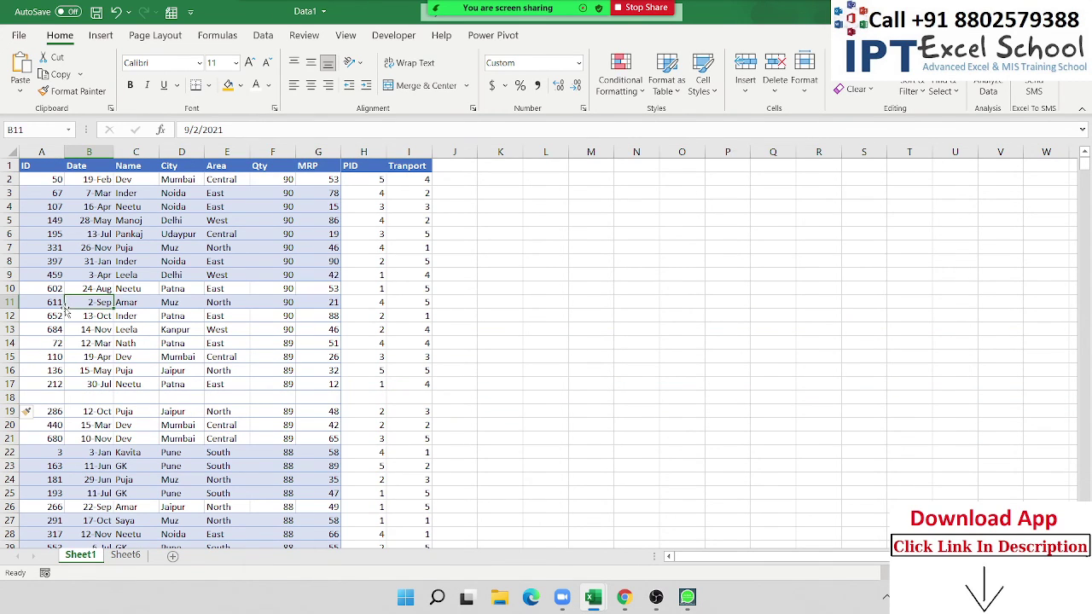
pyautogui.hotkey('ctrl', 'a')
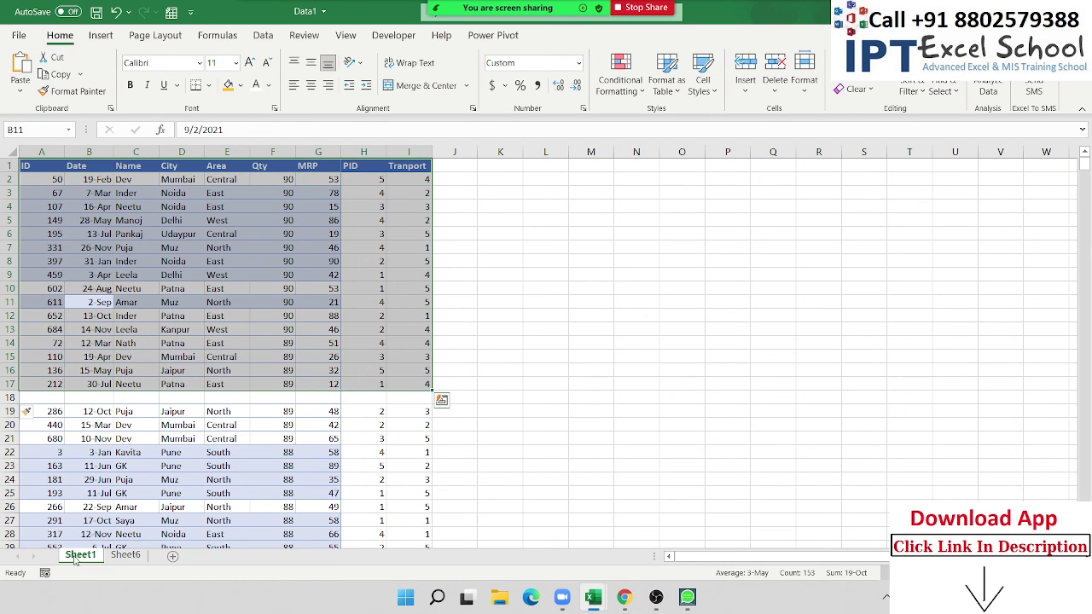
pyautogui.hotkey('ctrl', 'z')
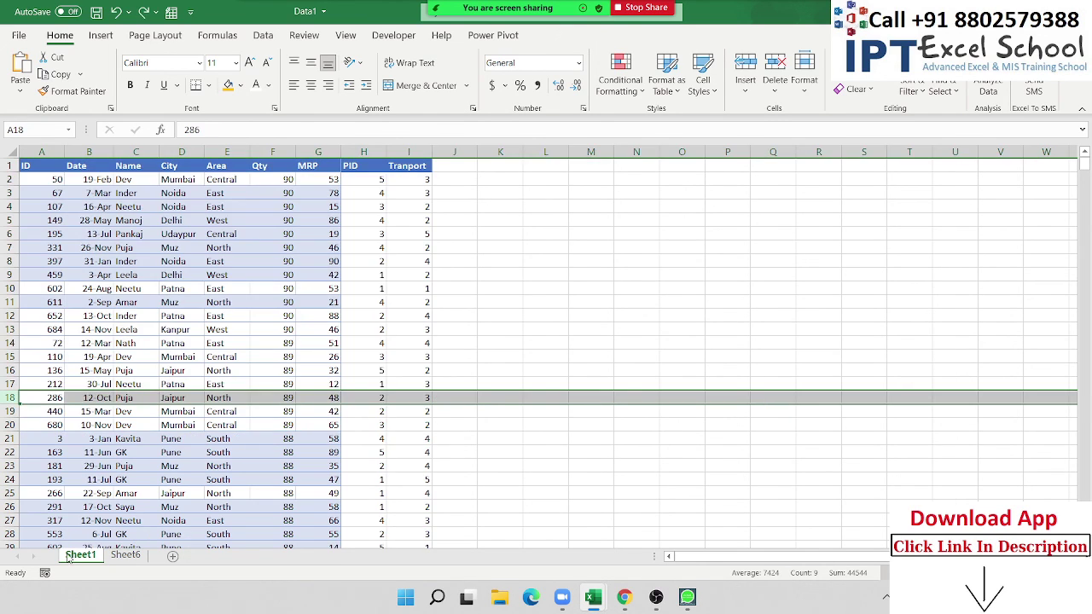
pyautogui.click(252, 273)
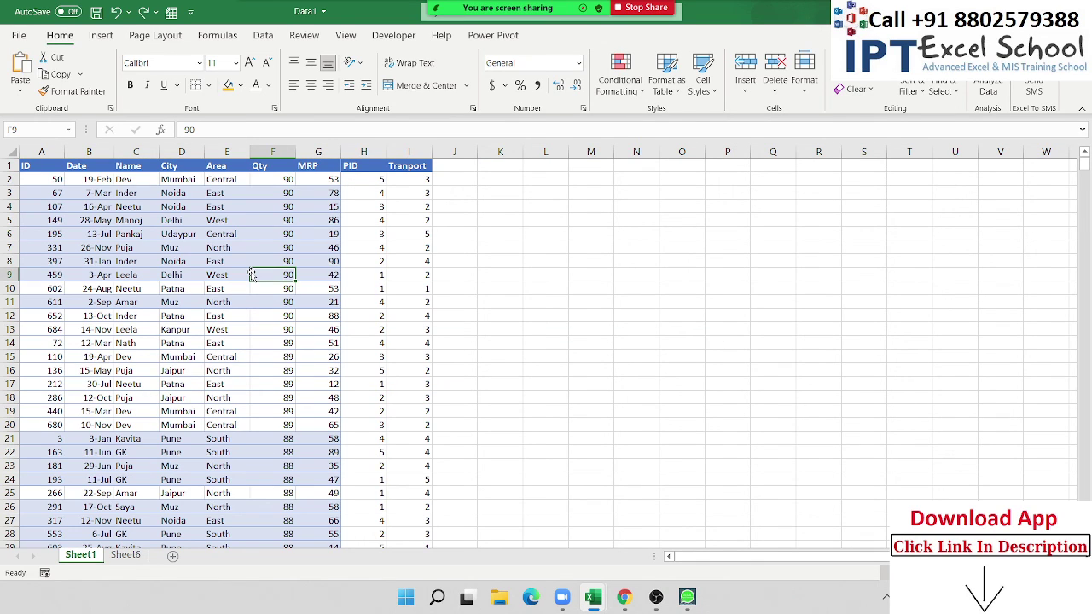
pyautogui.click(257, 164)
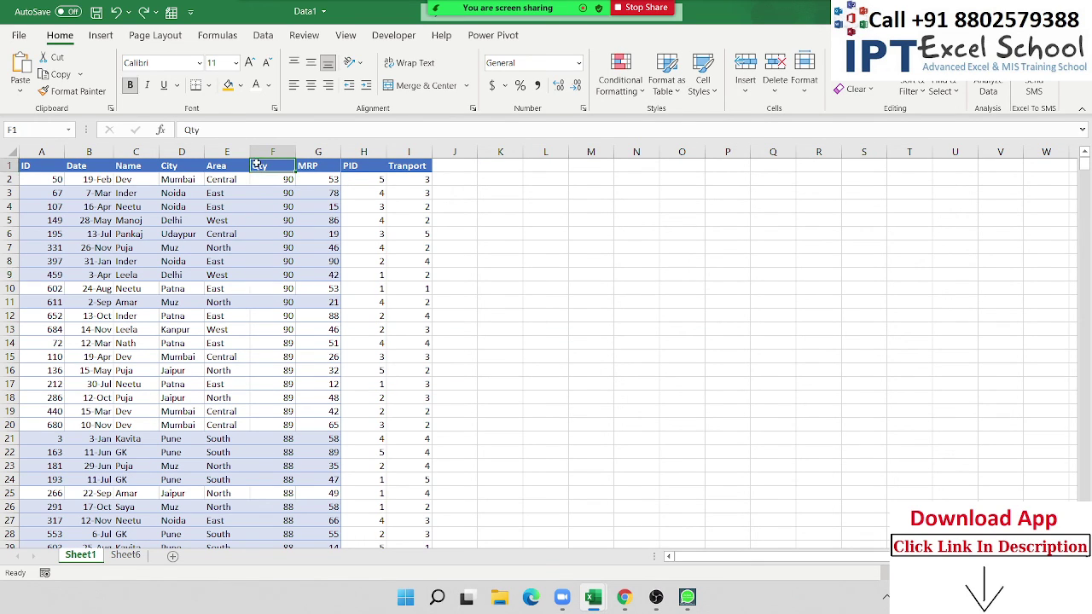
pyautogui.click(219, 219)
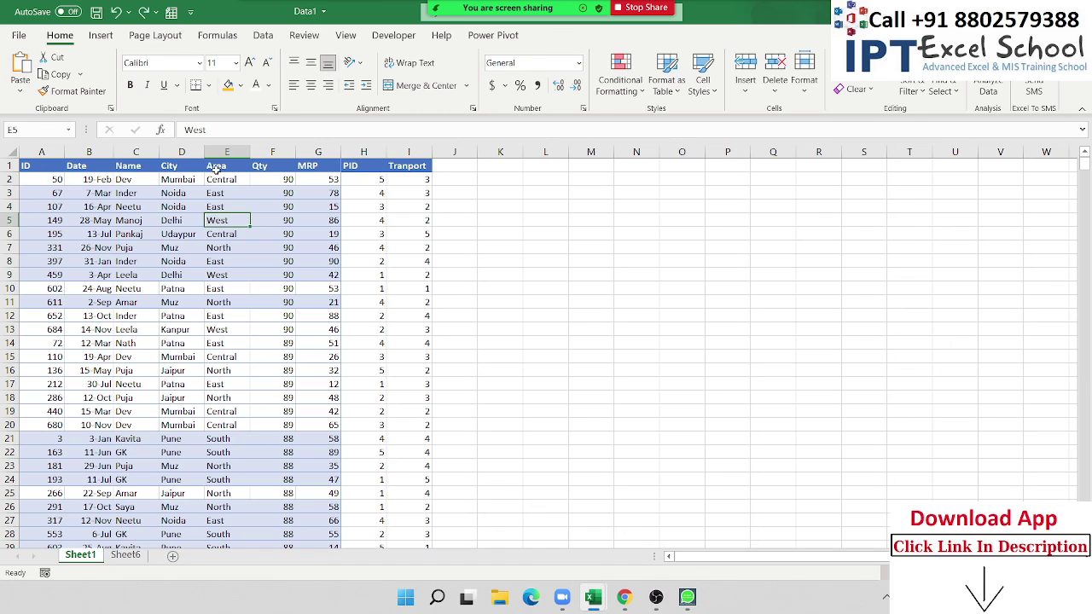
pyautogui.click(217, 169)
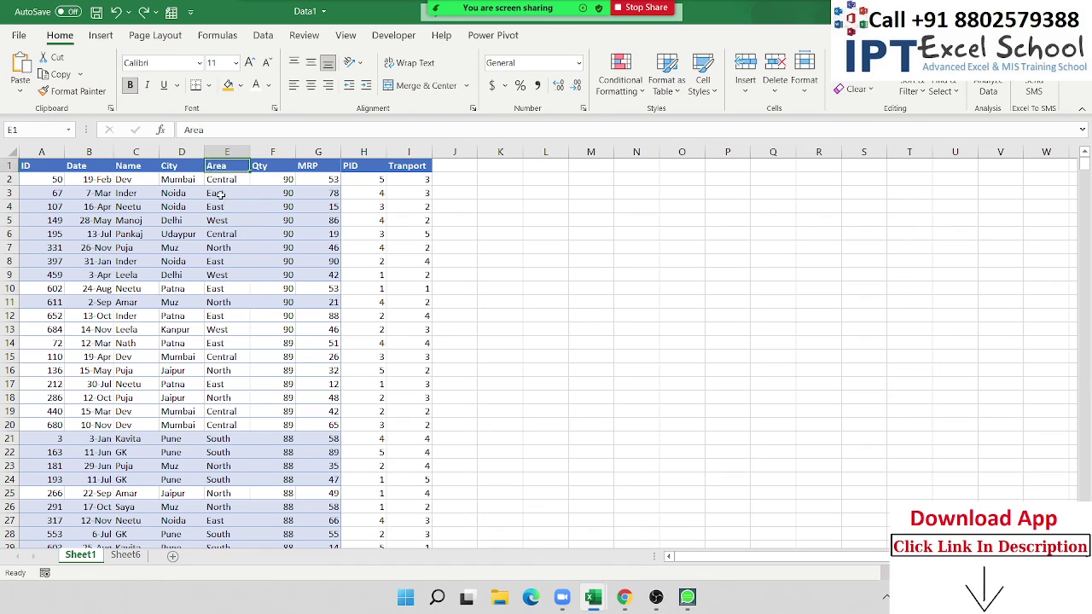
pyautogui.click(176, 167)
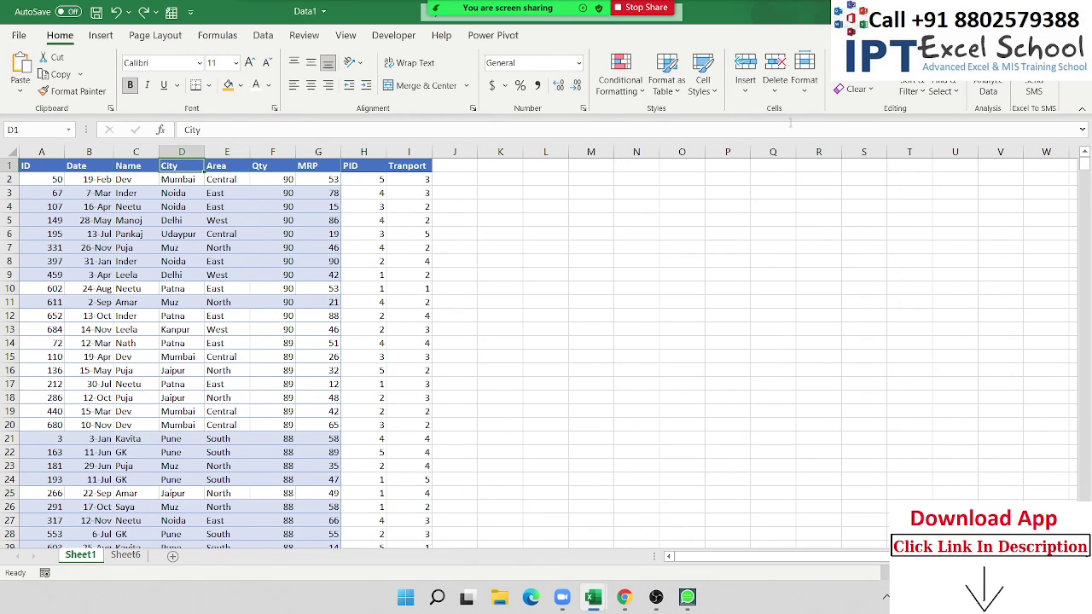
# Sort the table A to Z by City, then cancel a partial-selection Custom Sort warning
pyautogui.click(912, 90)
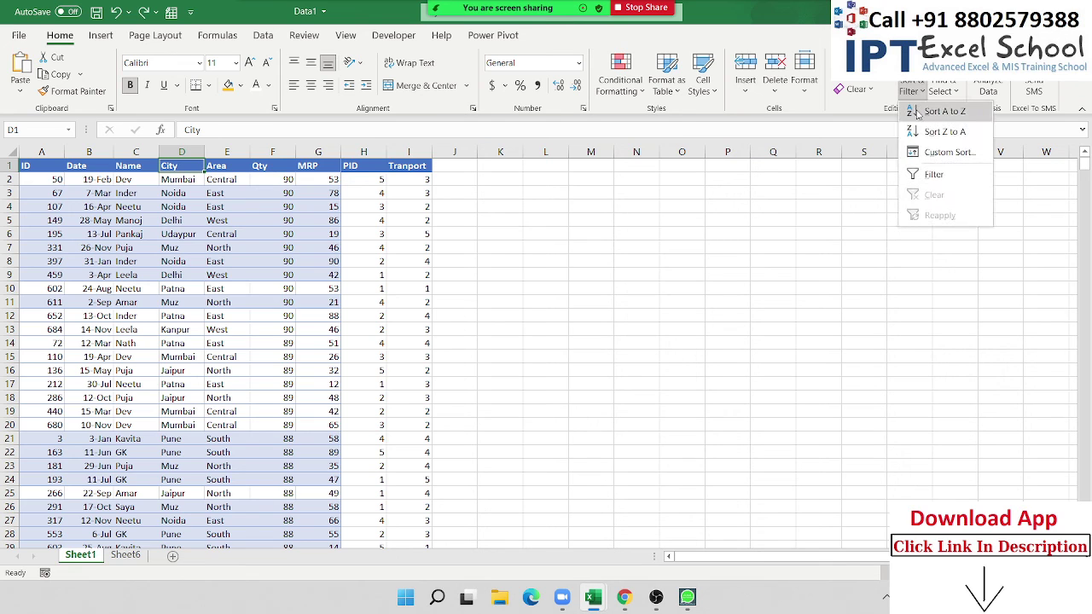
pyautogui.click(918, 111)
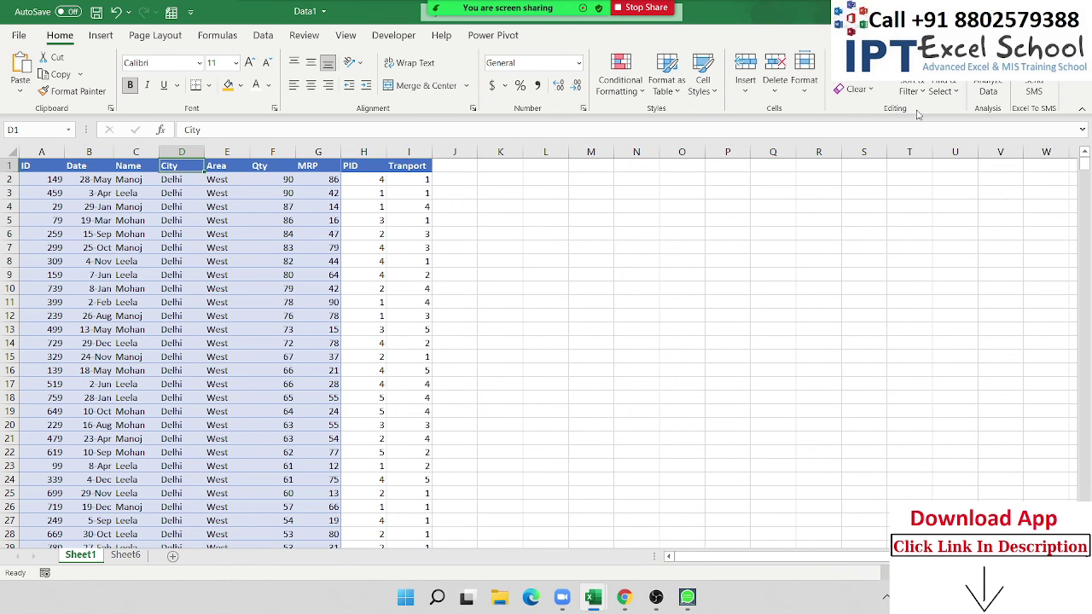
pyautogui.moveTo(171, 179); pyautogui.dragTo(171, 289)
pyautogui.moveTo(224, 194); pyautogui.dragTo(226, 286)
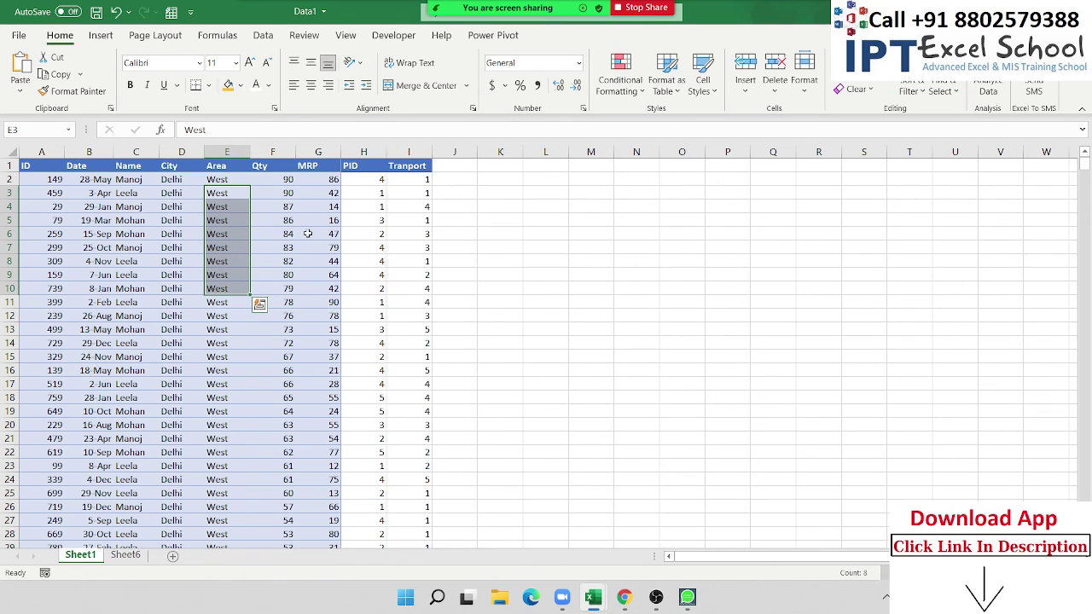
pyautogui.moveTo(288, 220); pyautogui.dragTo(289, 271)
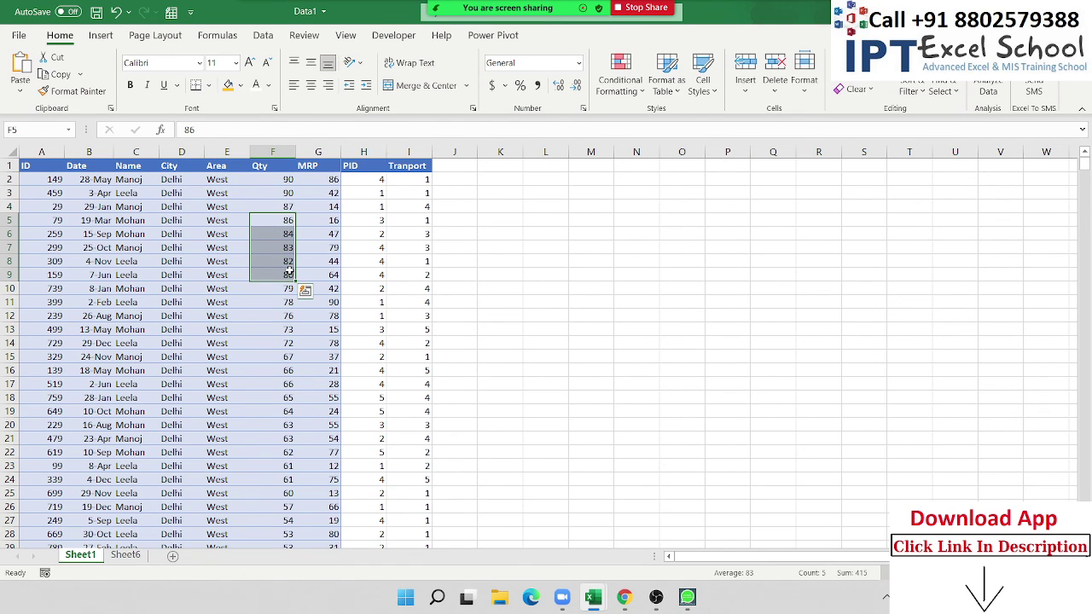
pyautogui.click(923, 92)
pyautogui.click(945, 152)
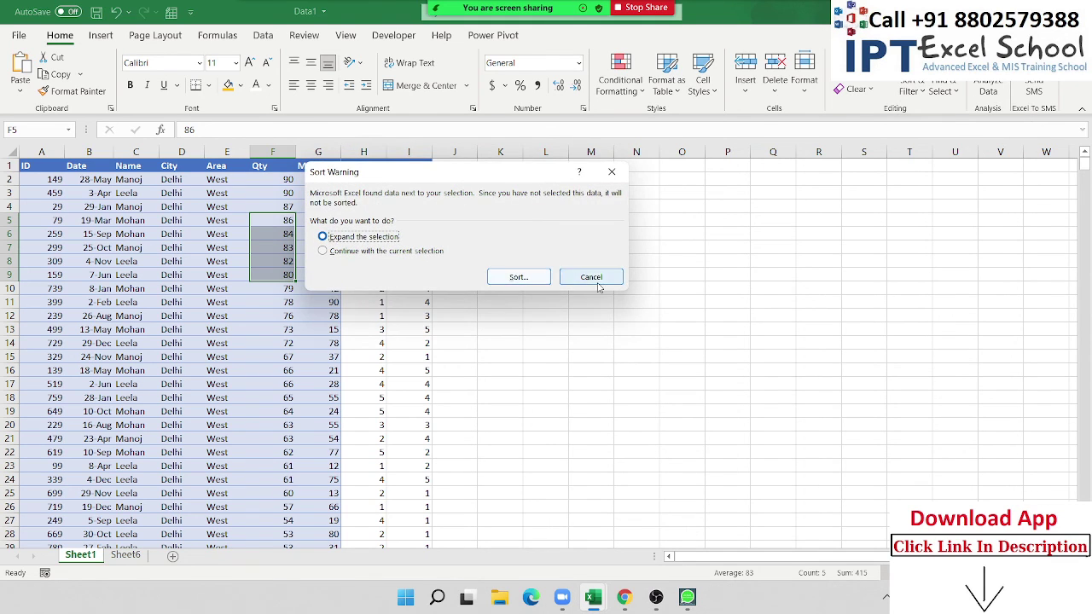
pyautogui.click(513, 278)
pyautogui.click(135, 261)
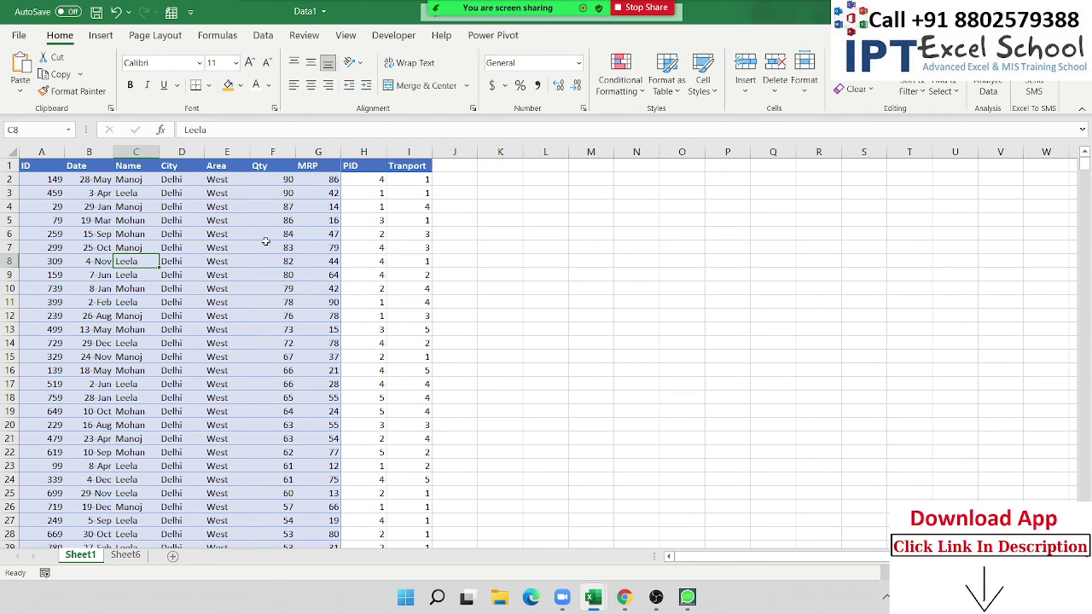
# In Custom Sort, remove the City level and make Name the first sort level
pyautogui.click(911, 90)
pyautogui.click(947, 152)
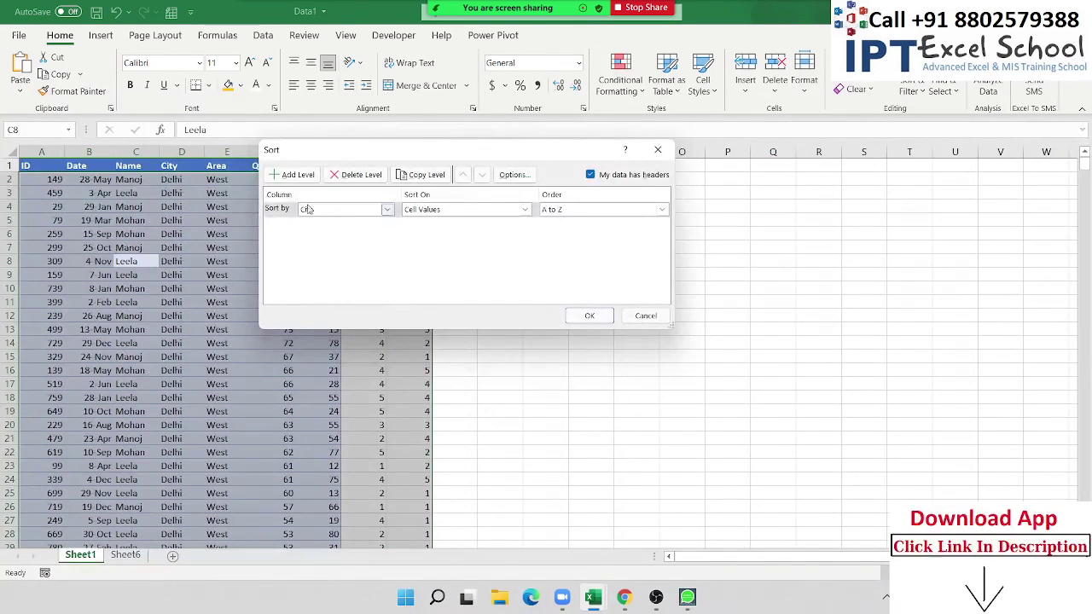
pyautogui.click(274, 212)
pyautogui.click(366, 179)
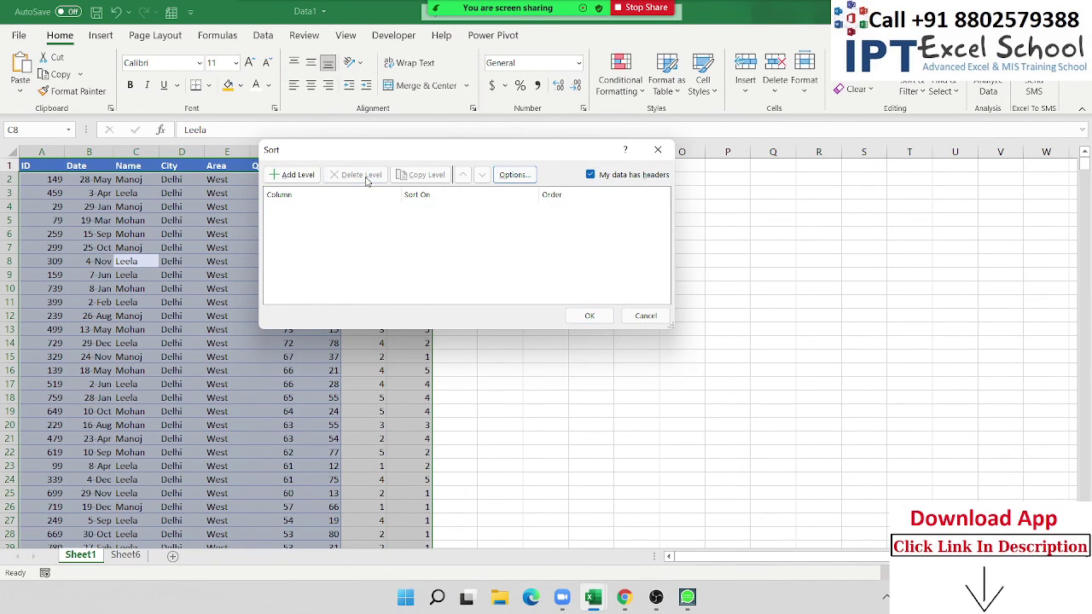
pyautogui.click(299, 179)
pyautogui.click(341, 209)
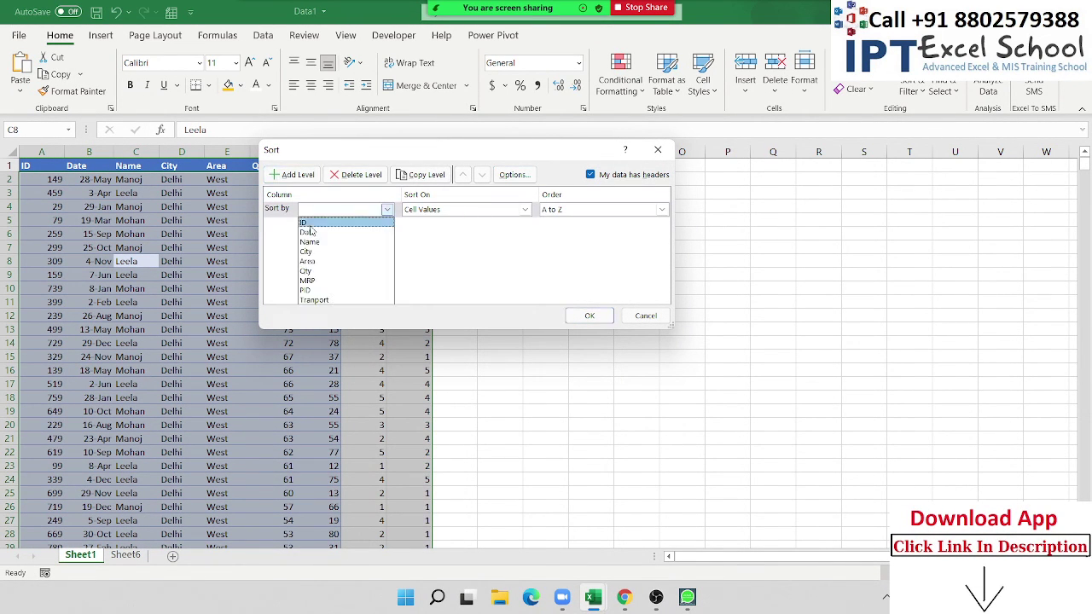
pyautogui.click(320, 243)
# Add City, Area and Qty (smallest to largest) levels and apply the sort
pyautogui.click(290, 175)
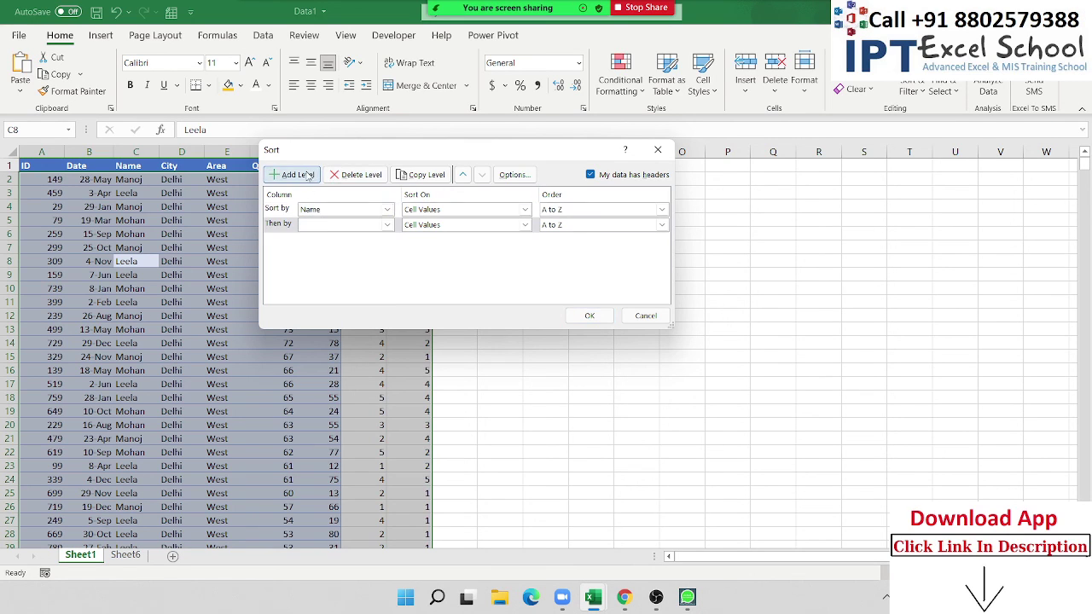
pyautogui.click(337, 224)
pyautogui.click(324, 266)
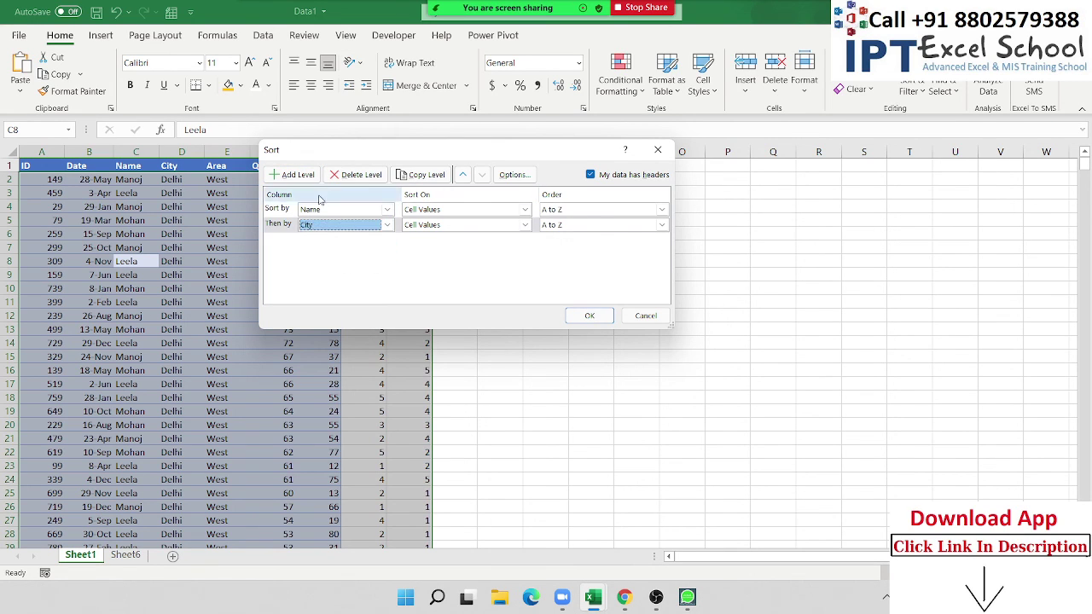
pyautogui.click(294, 174)
pyautogui.click(317, 242)
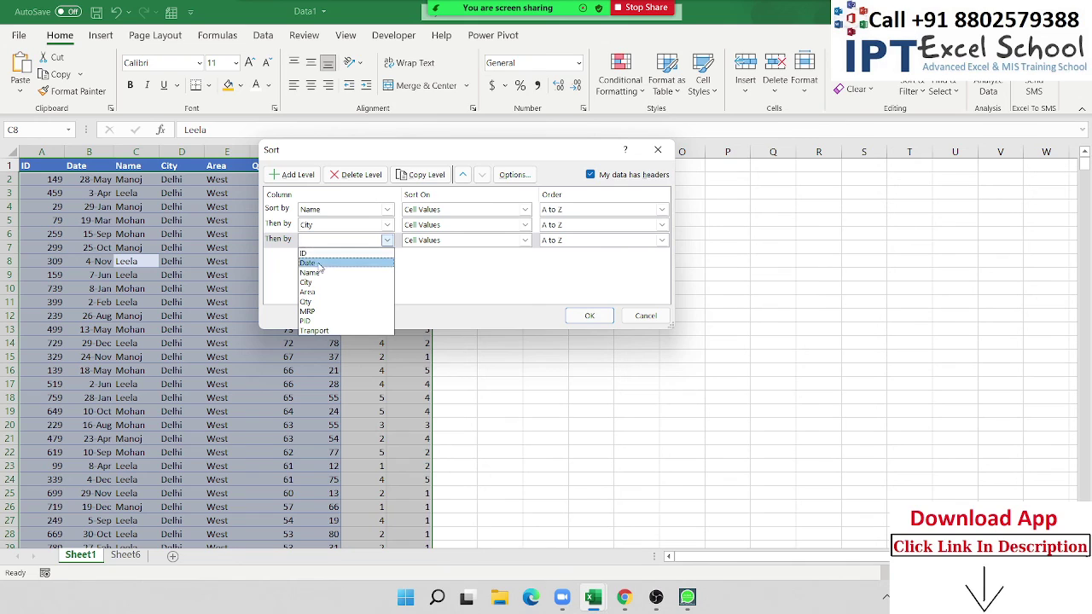
pyautogui.click(309, 291)
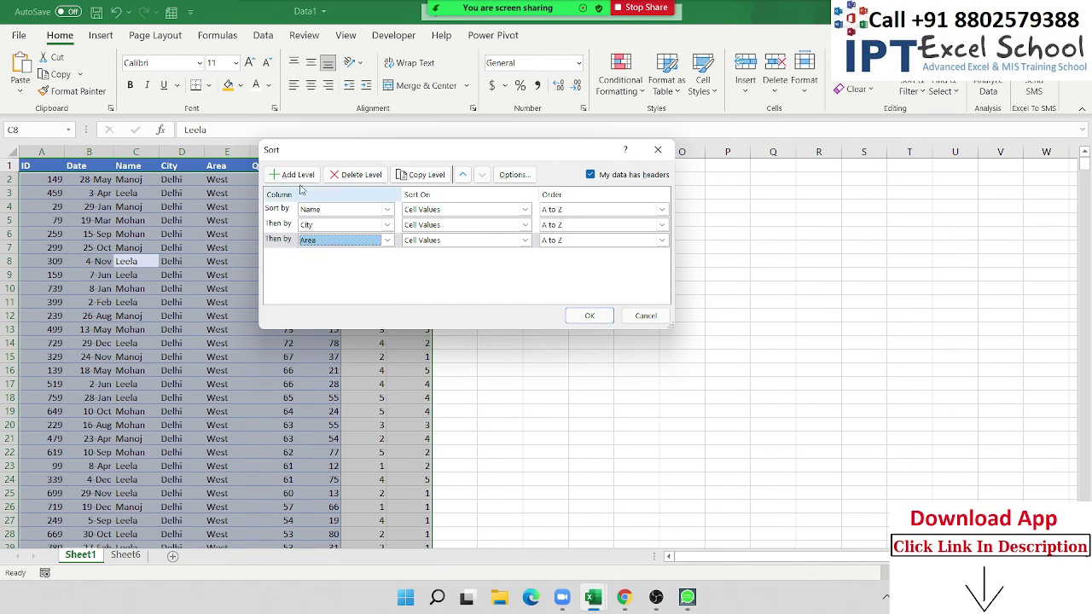
pyautogui.click(292, 174)
pyautogui.click(327, 256)
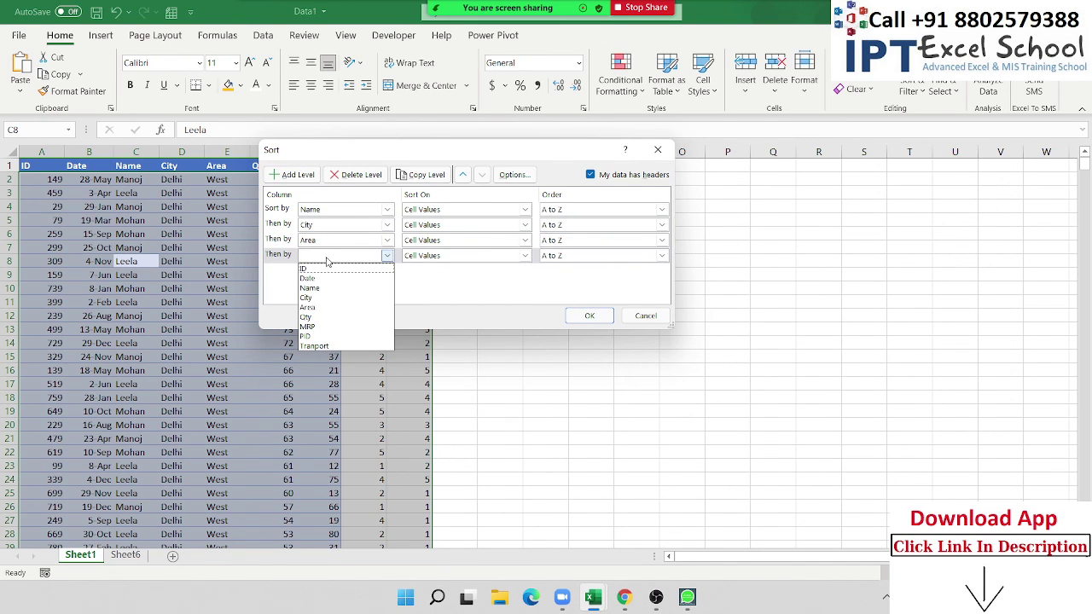
pyautogui.click(319, 317)
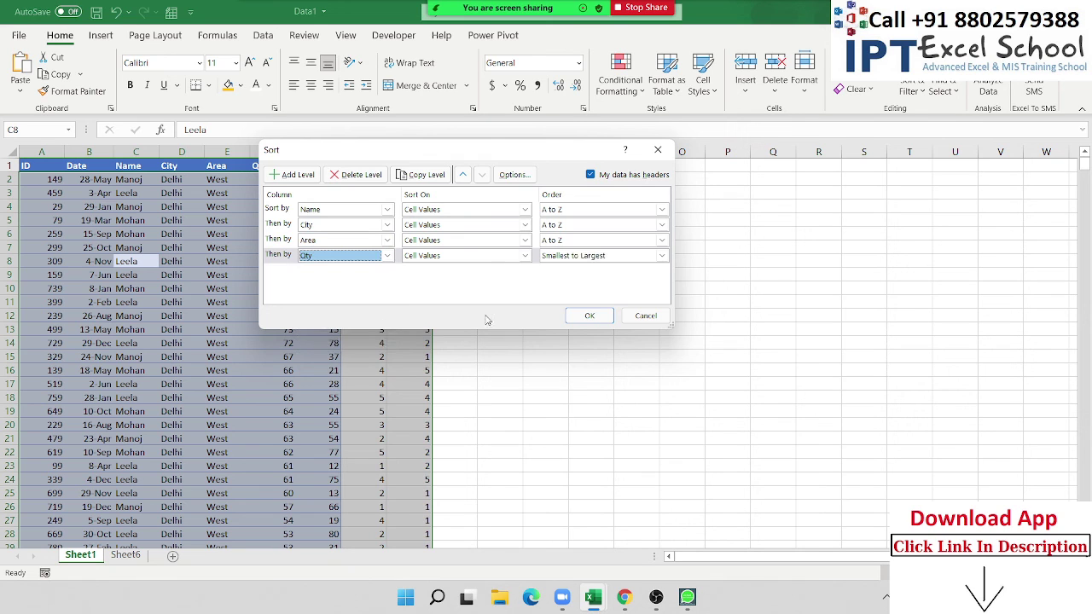
pyautogui.click(589, 316)
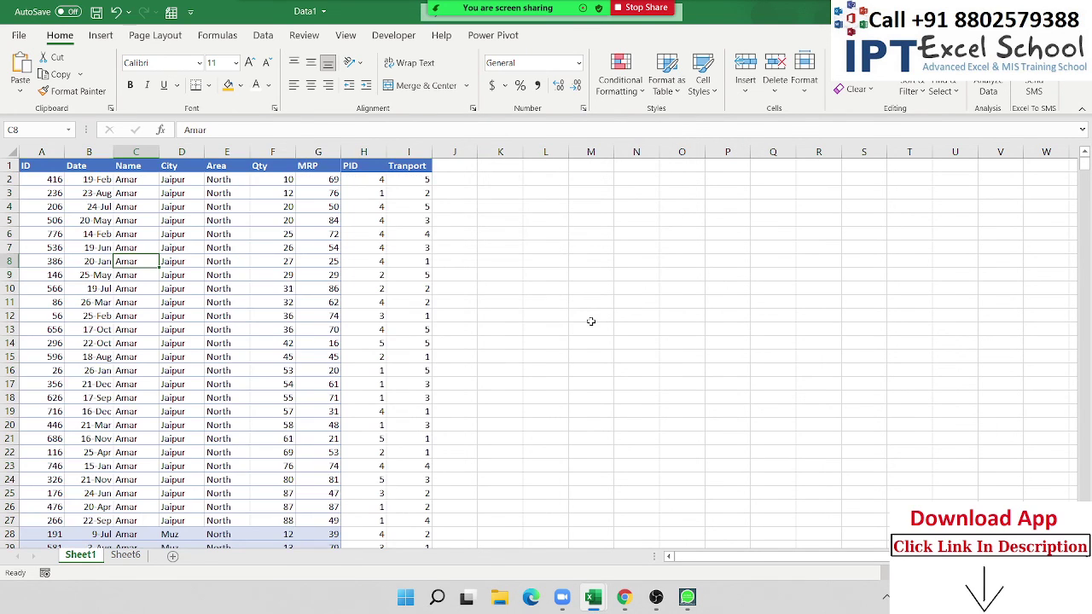
pyautogui.moveTo(130, 193); pyautogui.dragTo(130, 273)
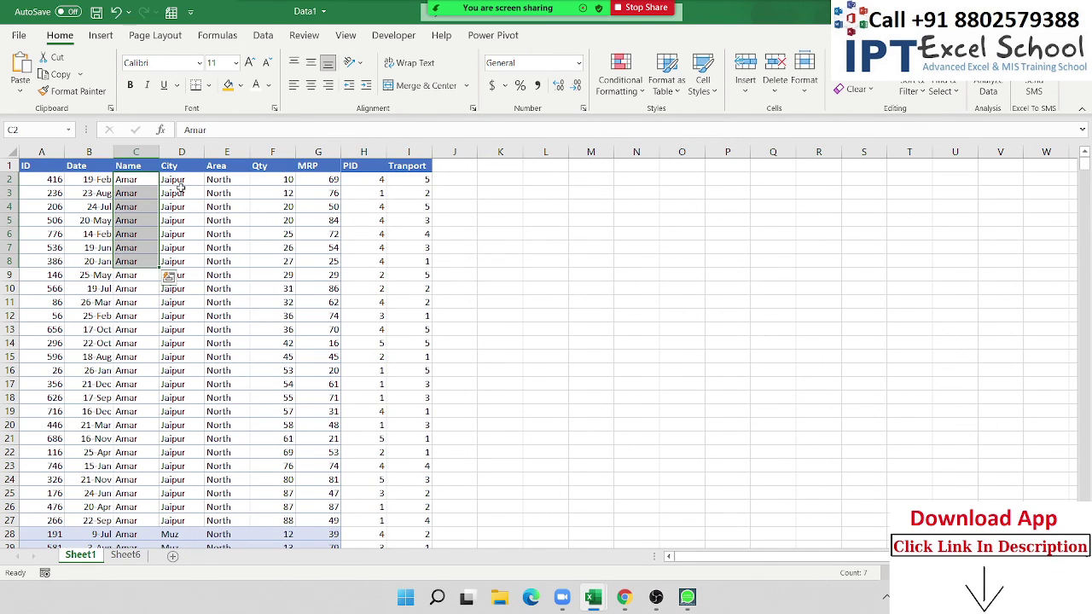
pyautogui.moveTo(178, 191); pyautogui.dragTo(180, 291)
pyautogui.moveTo(230, 192); pyautogui.dragTo(229, 261)
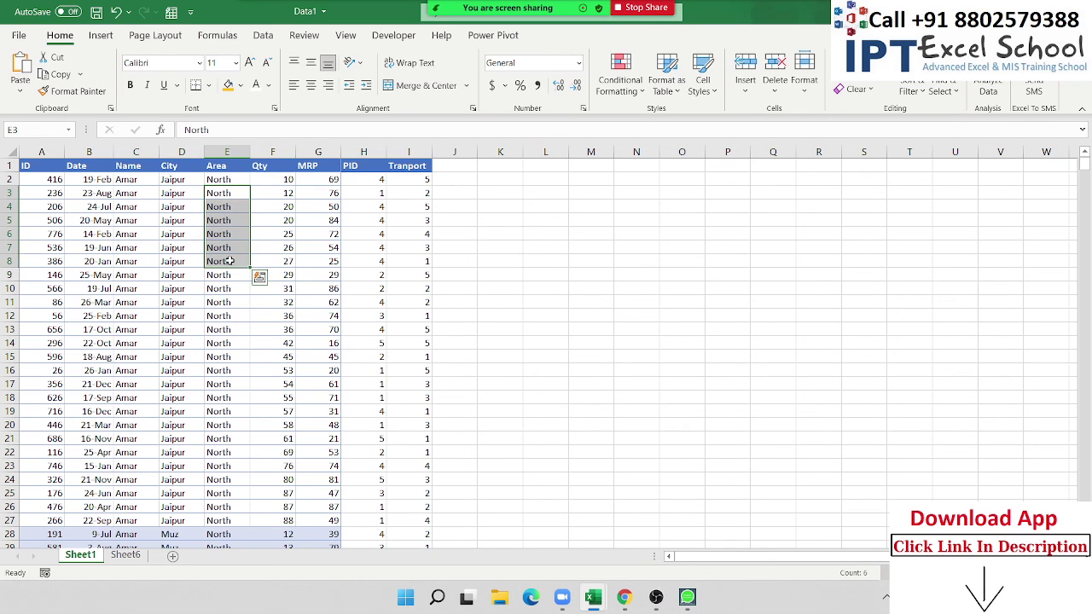
pyautogui.moveTo(294, 193); pyautogui.dragTo(294, 275)
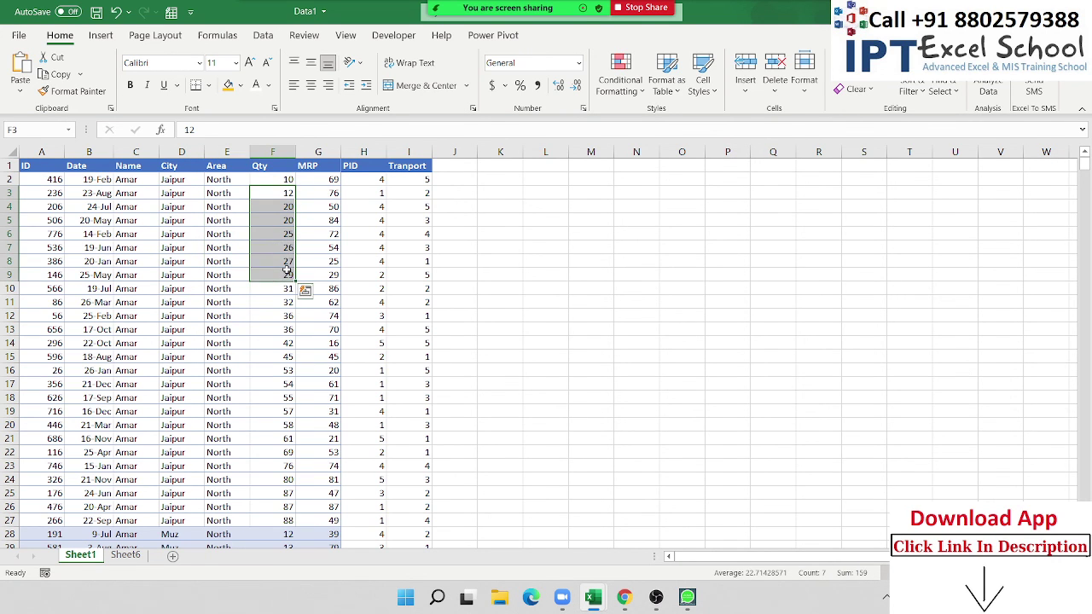
pyautogui.scroll(-3, 287, 269)
pyautogui.scroll(-2, 287, 269)
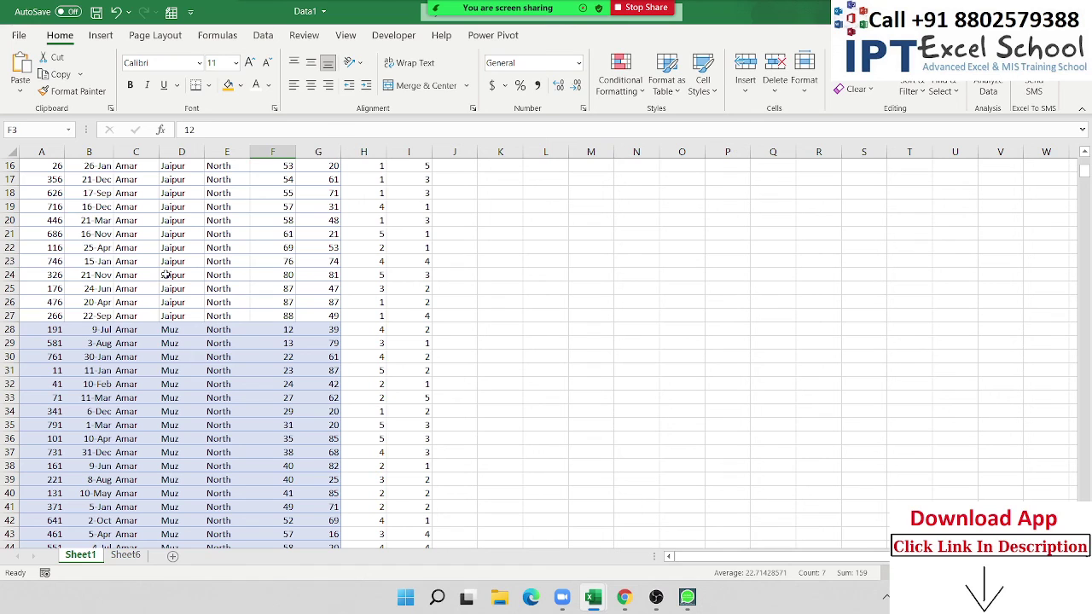
pyautogui.moveTo(164, 275); pyautogui.dragTo(165, 357)
pyautogui.scroll(-2, 166, 350)
pyautogui.scroll(-4, 166, 345)
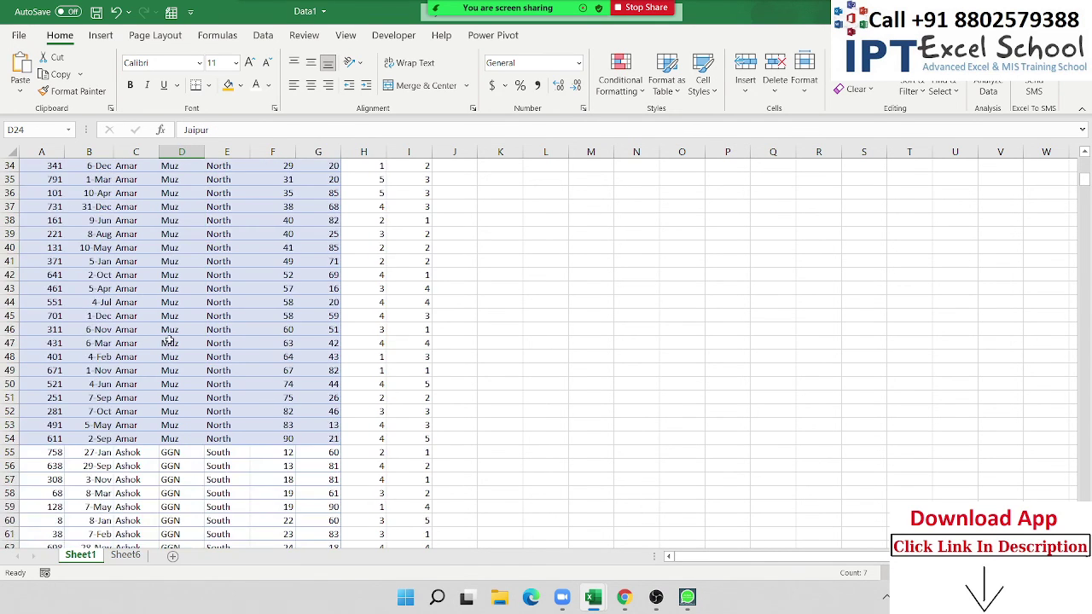
pyautogui.scroll(-7, 168, 340)
pyautogui.moveTo(173, 293); pyautogui.dragTo(175, 390)
pyautogui.scroll(-5, 175, 391)
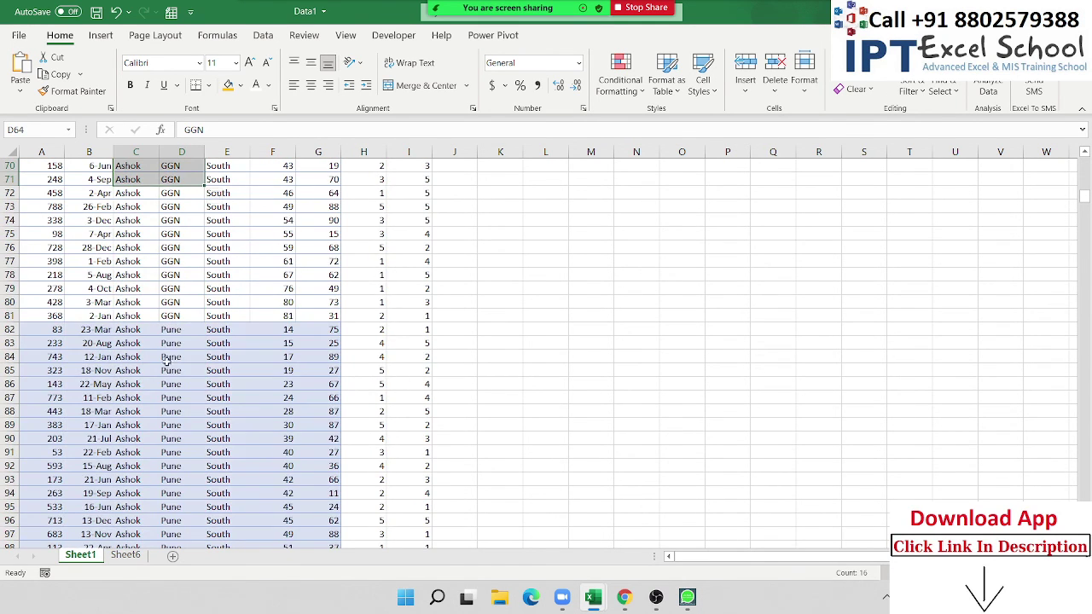
pyautogui.moveTo(176, 315); pyautogui.dragTo(166, 390)
pyautogui.scroll(-3, 166, 389)
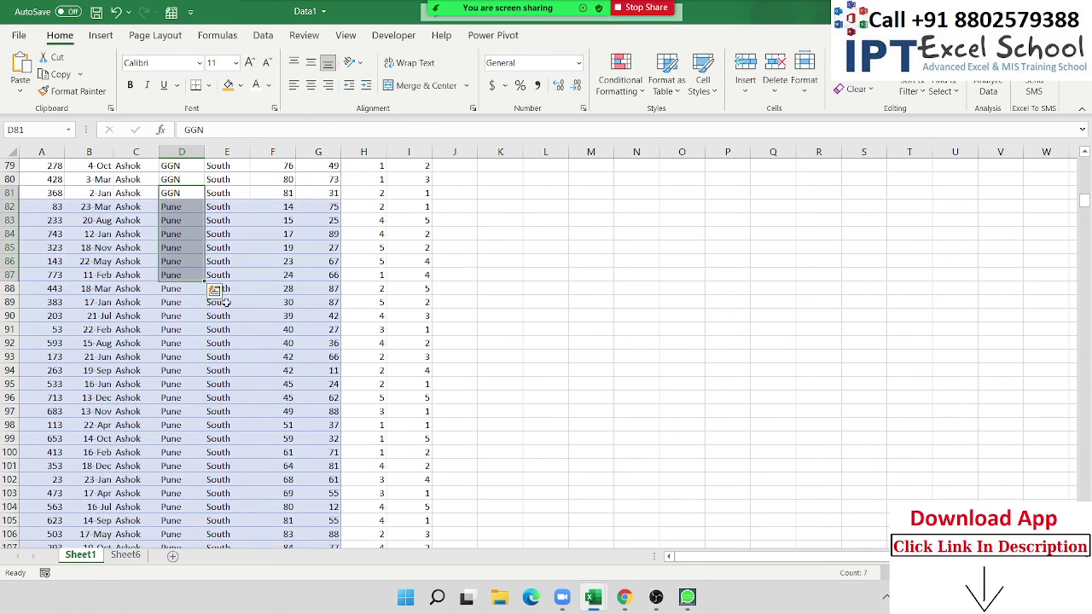
pyautogui.moveTo(220, 275); pyautogui.dragTo(221, 370)
pyautogui.scroll(6, 221, 341)
pyautogui.scroll(8, 221, 341)
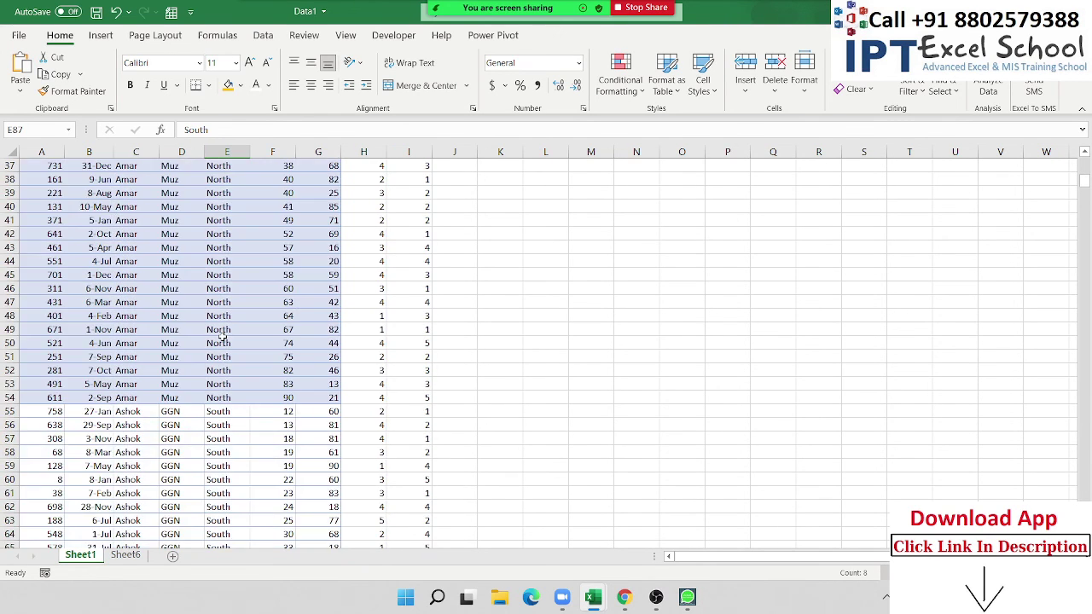
pyautogui.scroll(12, 221, 340)
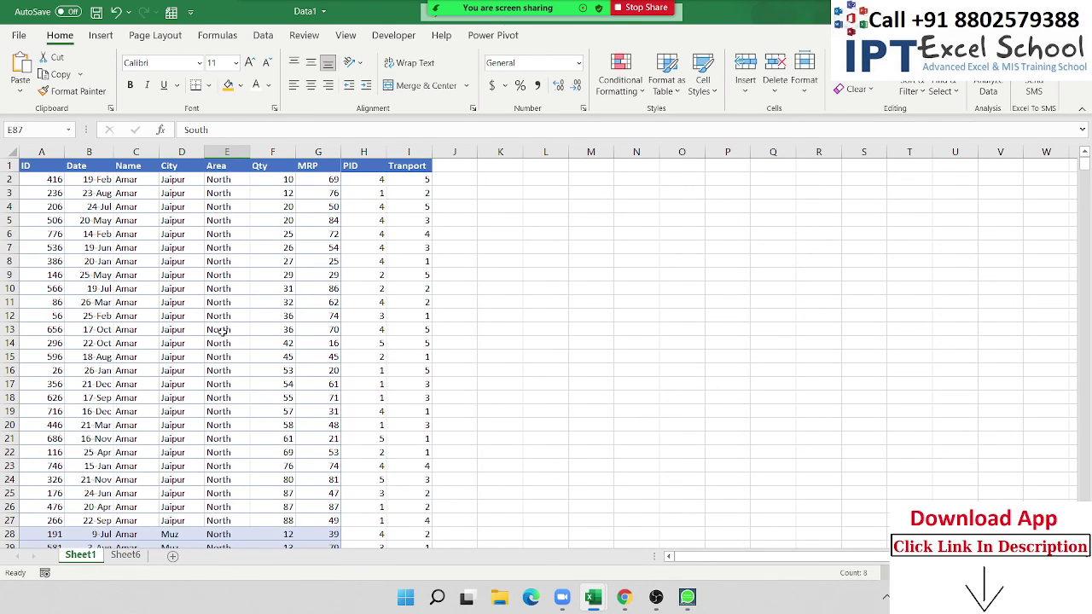
pyautogui.moveTo(226, 248); pyautogui.dragTo(225, 260)
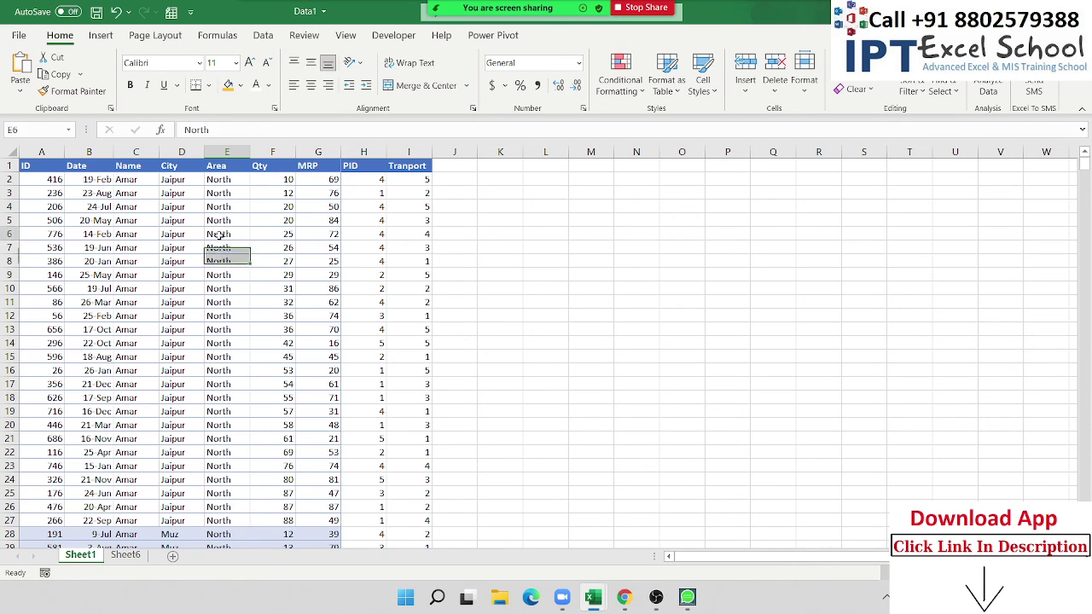
pyautogui.click(219, 234)
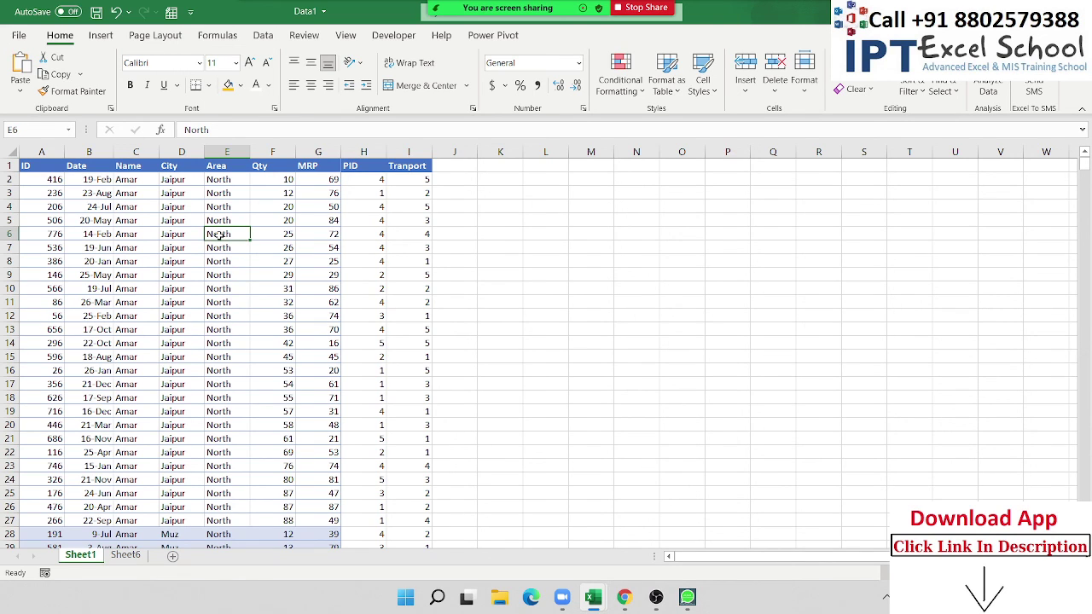